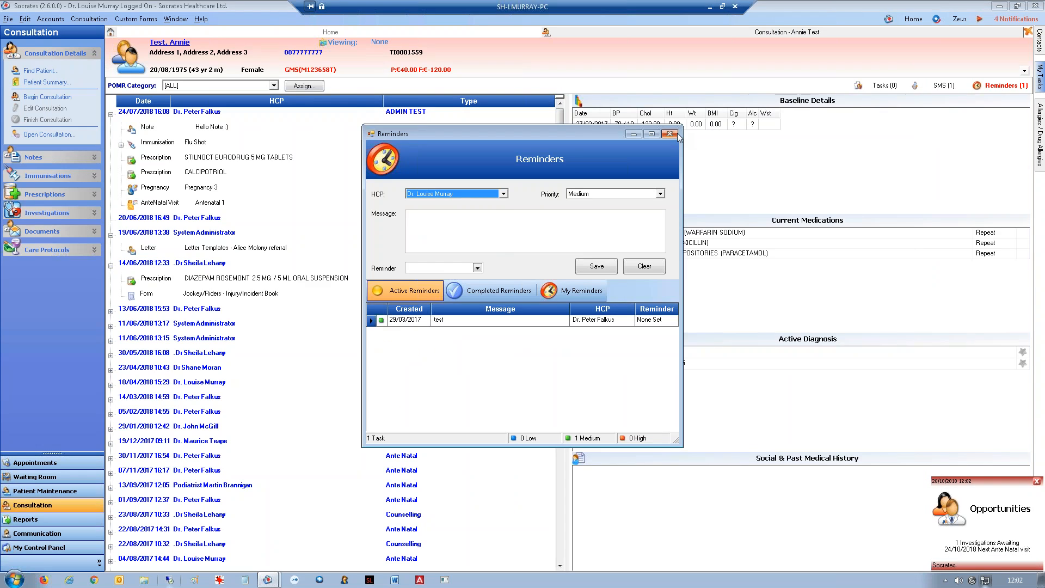
# Step: Begin a new consultation for the patient with the default details and open the patient's prescriptions
pyautogui.click(47, 96)
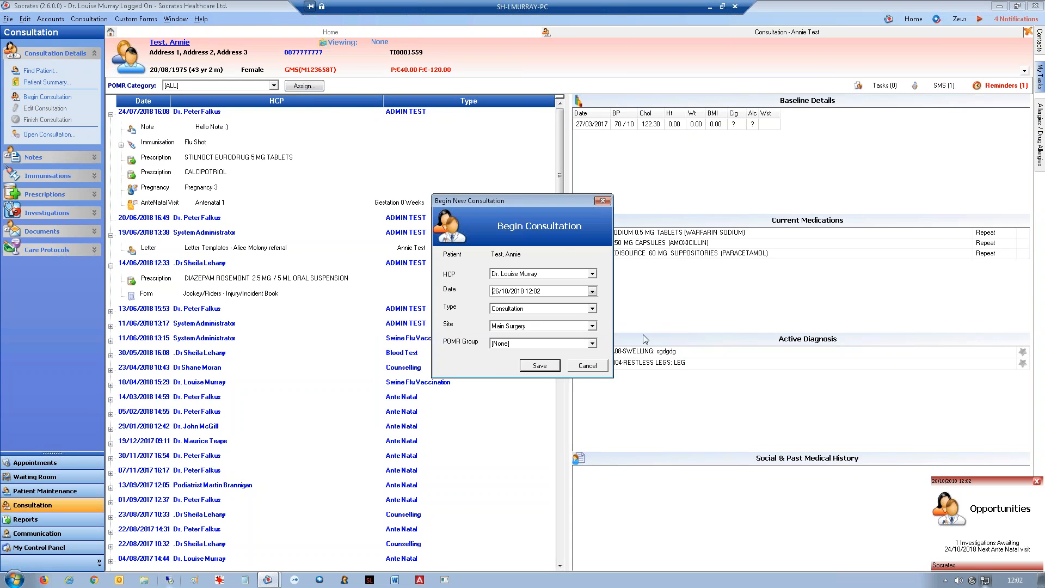
pyautogui.click(545, 368)
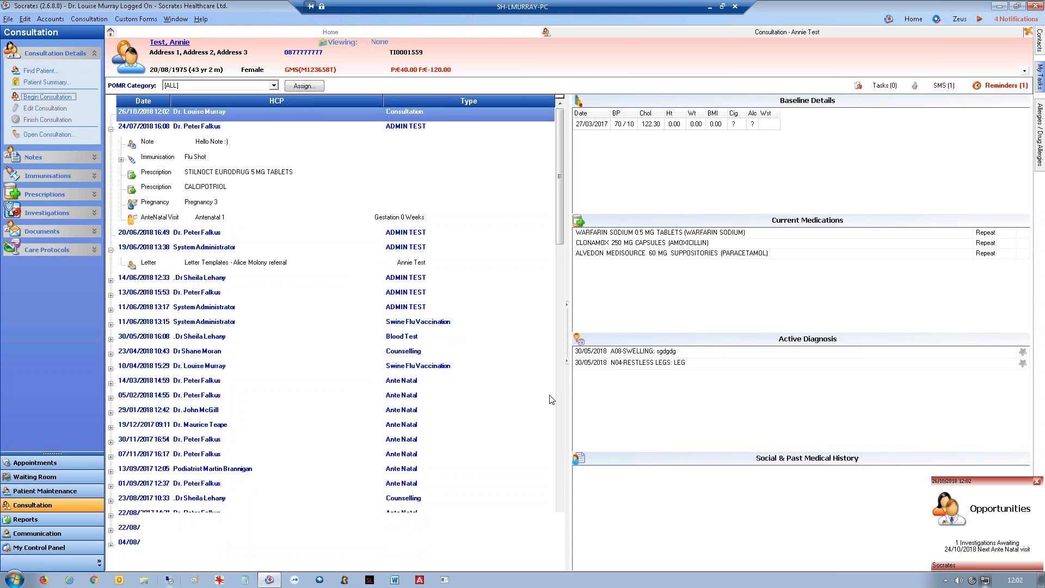
pyautogui.click(25, 197)
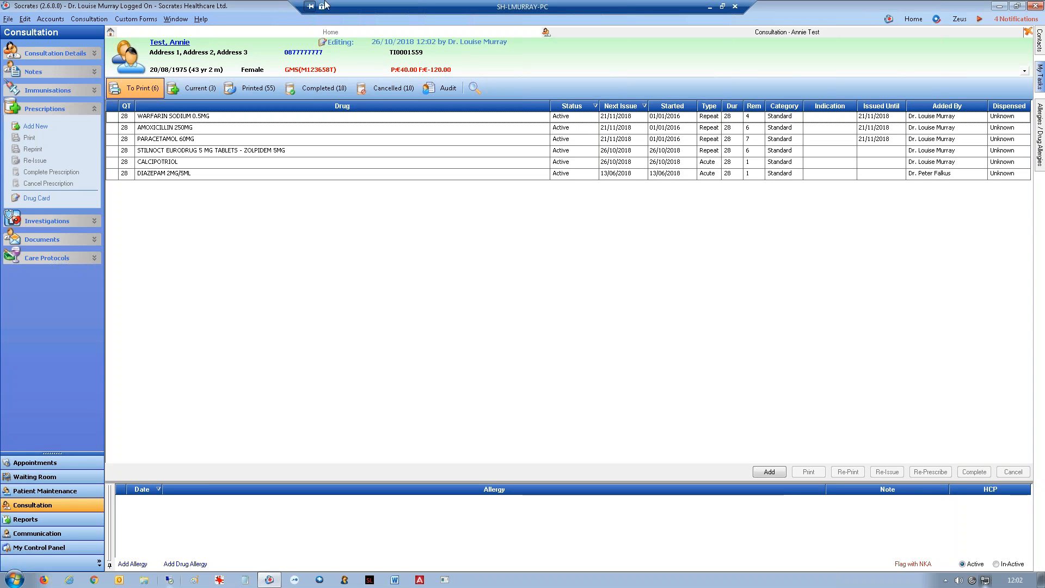
# Step: Start a new prescription, search for warfarin, choose WARFARIN TEVA 5 MG TABLETS and acknowledge the drug interactions
pyautogui.click(36, 126)
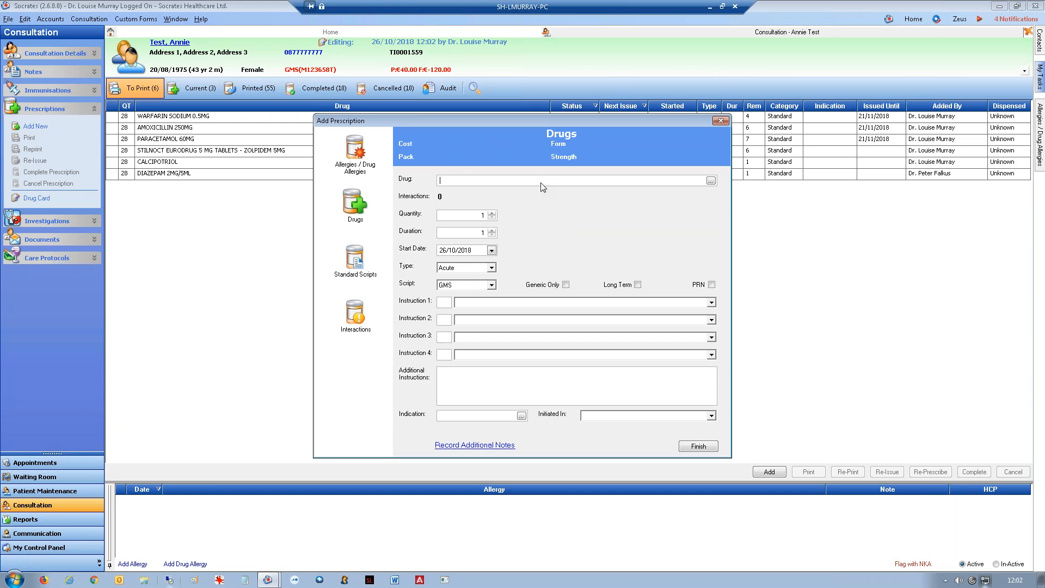
pyautogui.write('a')
pyautogui.write('warfa')
pyautogui.press('Return')
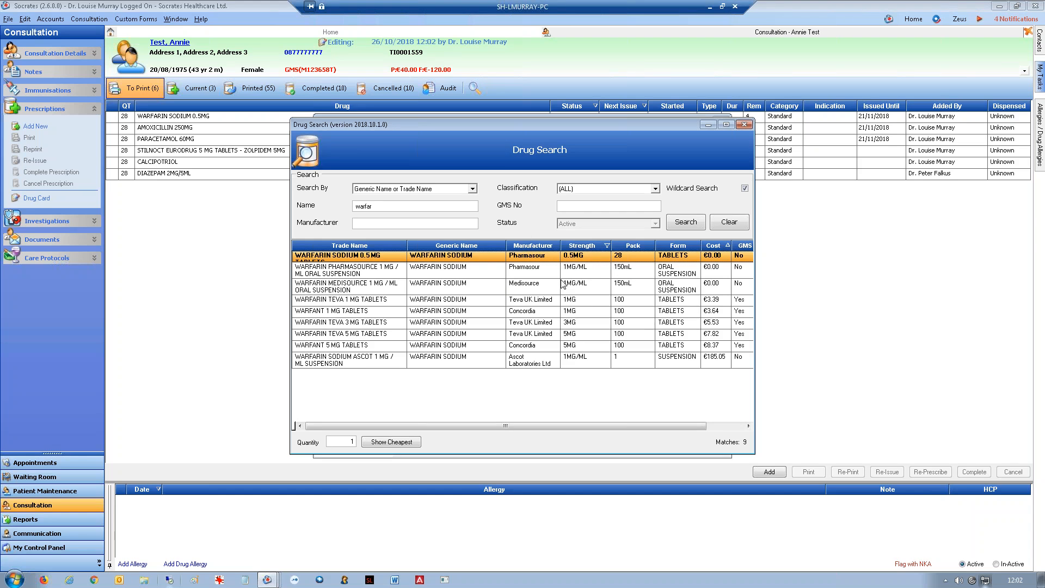
pyautogui.doubleClick(502, 338)
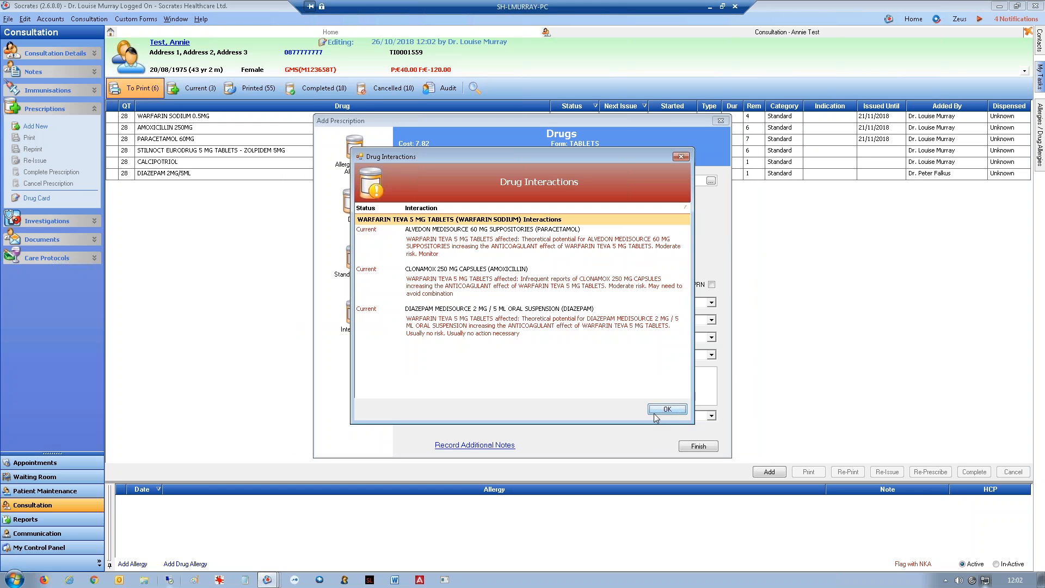
pyautogui.click(655, 413)
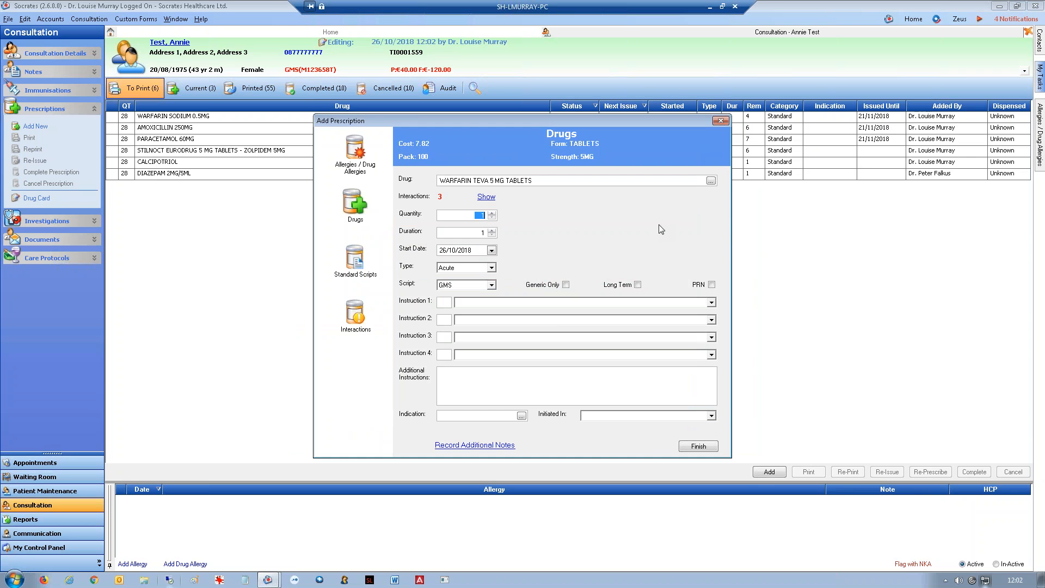
# Step: Set quantity 28, duration 28 and type Repeat, flag the warfarin as Long Term and finish the prescription
pyautogui.write('28')
pyautogui.press('Tab')
pyautogui.write('28')
pyautogui.press('Tab')
pyautogui.press('Tab')
pyautogui.press('Down')
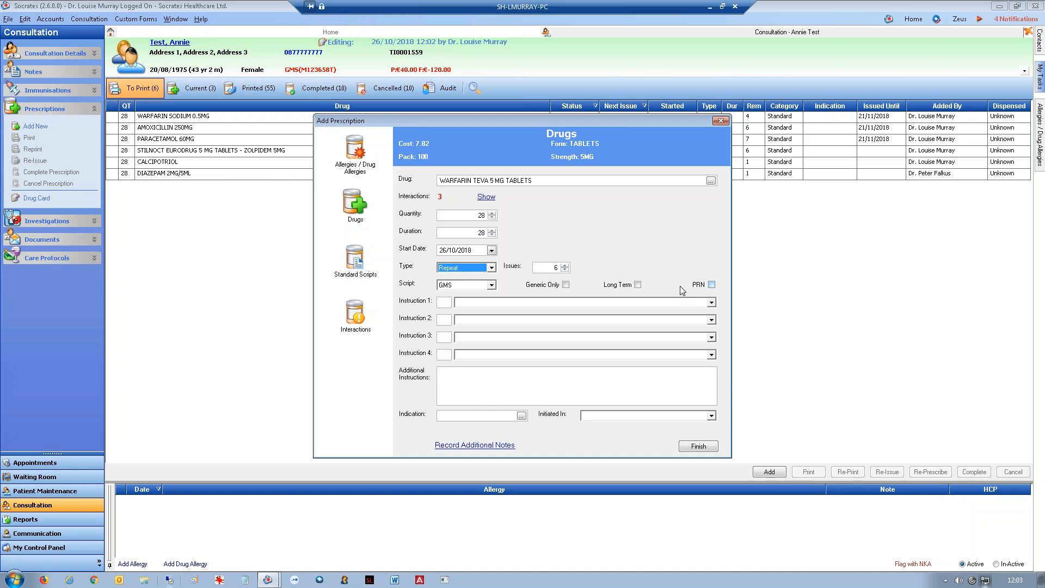
pyautogui.click(638, 285)
pyautogui.click(699, 447)
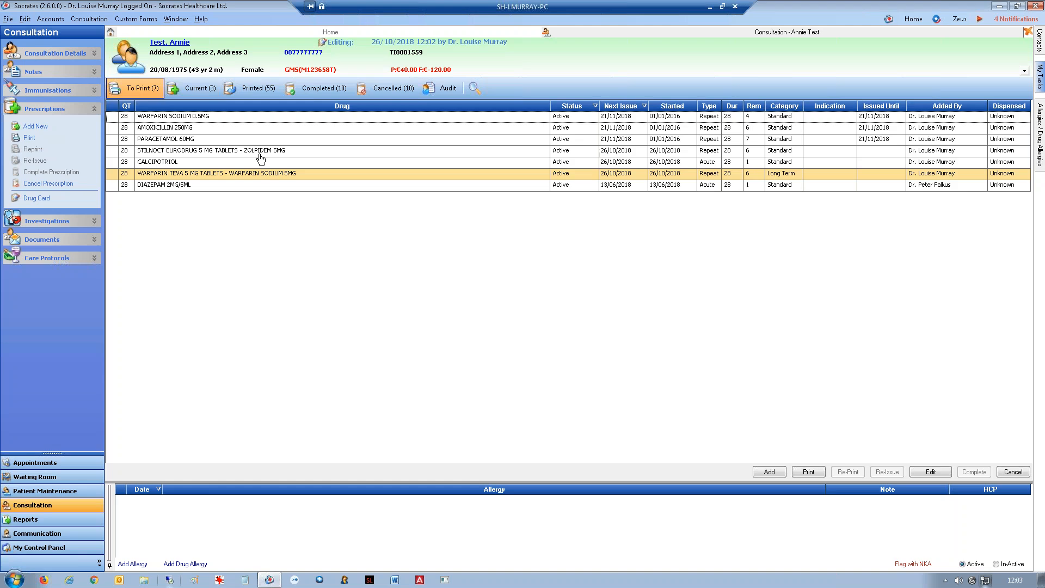
# Step: Edit the PARACETAMOL 60MG prescription to flag it as PRN and save it
pyautogui.doubleClick(188, 143)
pyautogui.click(712, 284)
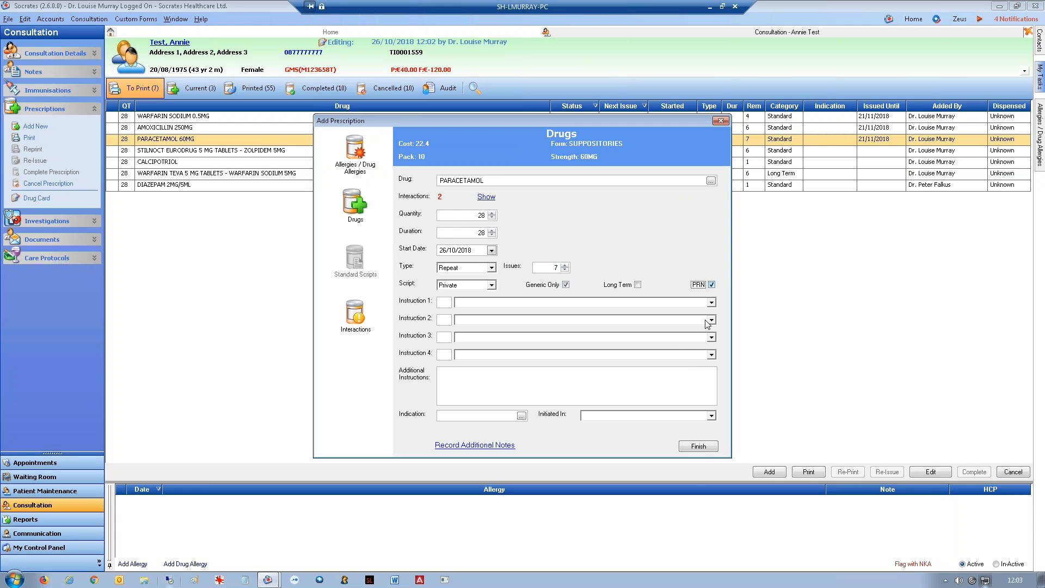
pyautogui.click(698, 446)
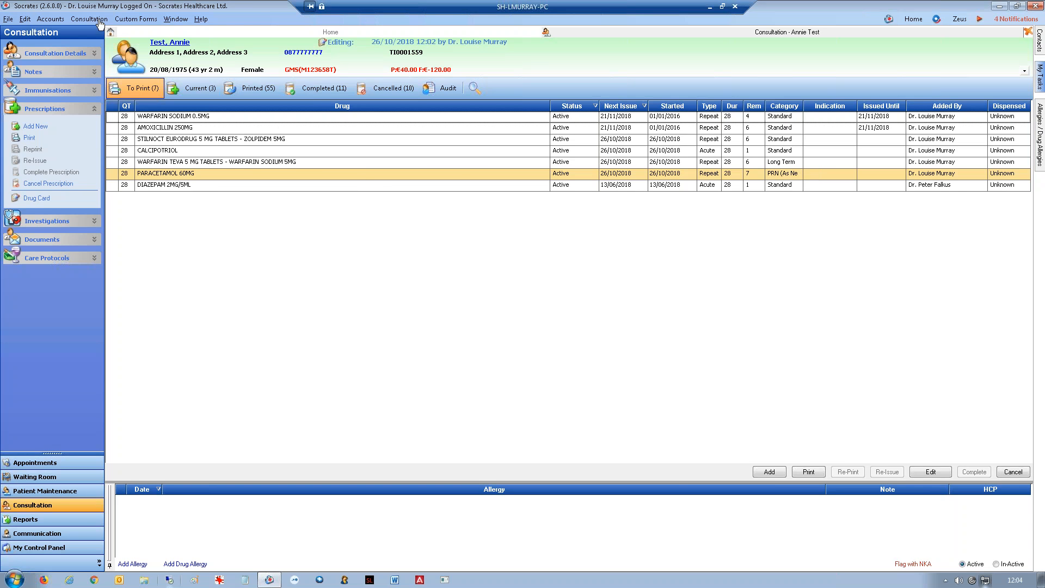
# Step: In the prescription preferences, enable Group by Category on To Print View and Default Long Term Medications to Private Script, and save
pyautogui.click(25, 19)
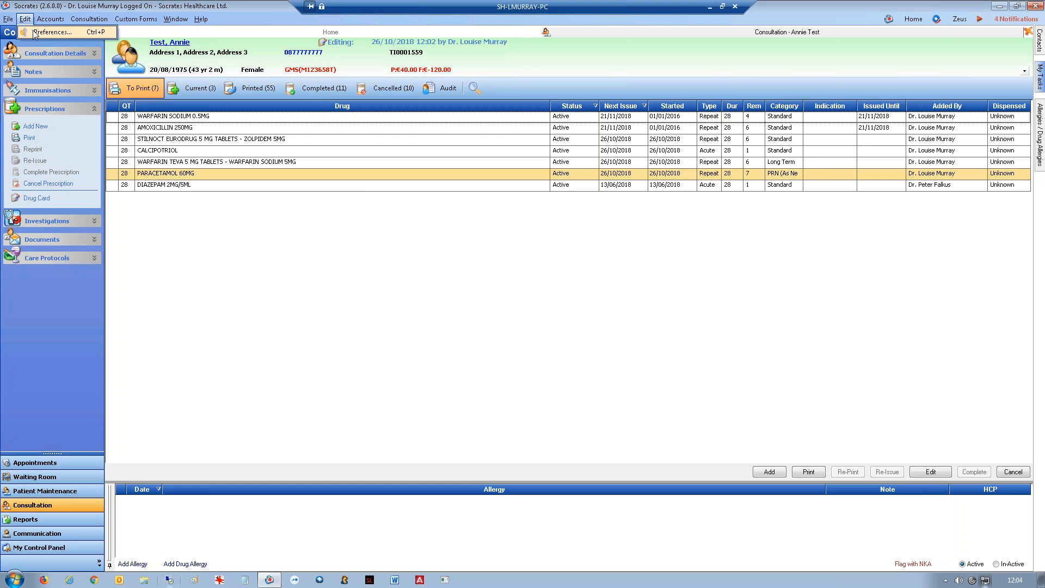
pyautogui.click(33, 33)
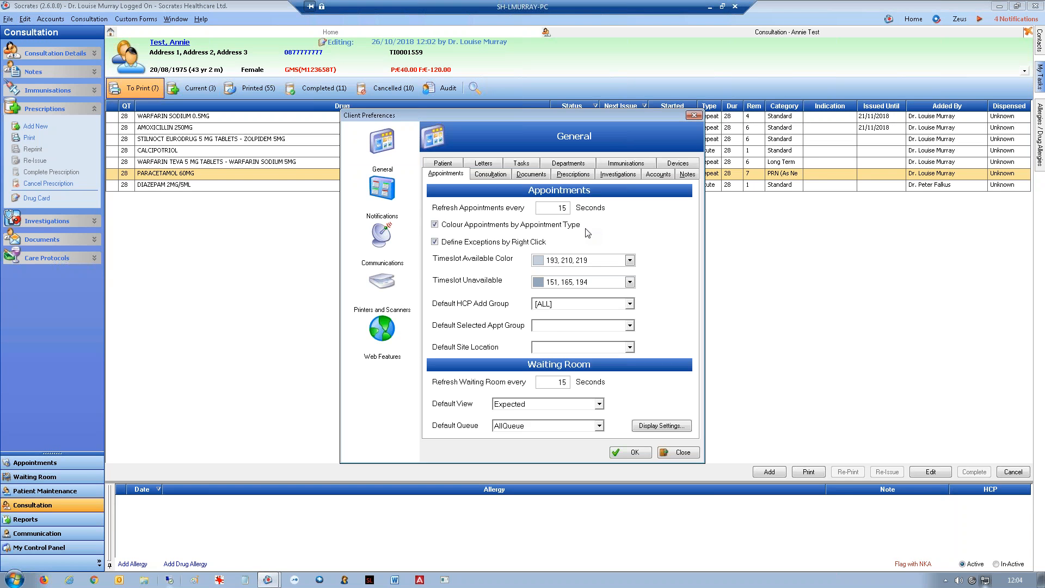
pyautogui.click(583, 176)
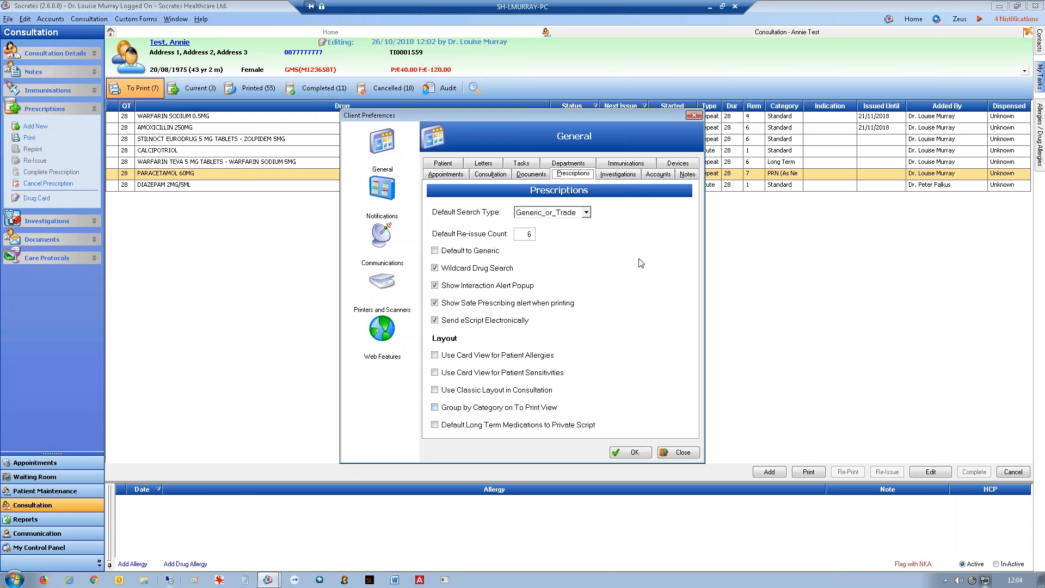
pyautogui.moveTo(663, 117); pyautogui.dragTo(550, 275)
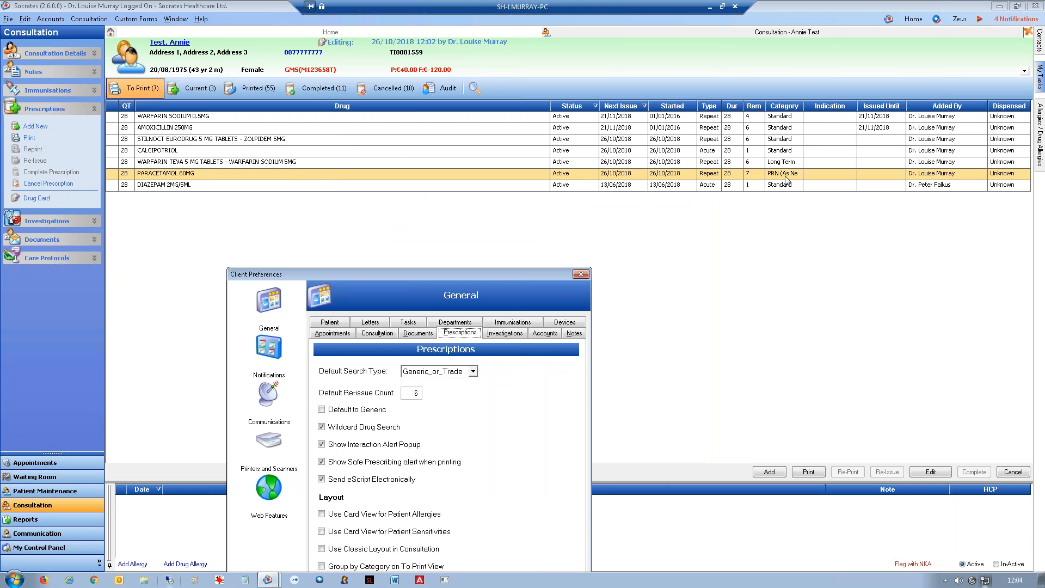
pyautogui.moveTo(518, 272); pyautogui.dragTo(531, 134)
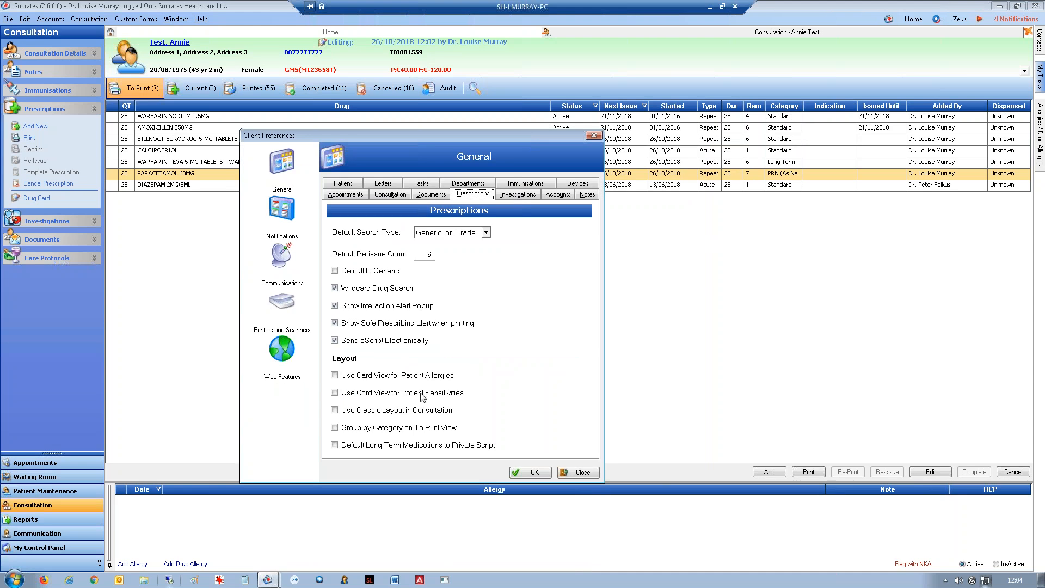
pyautogui.click(357, 433)
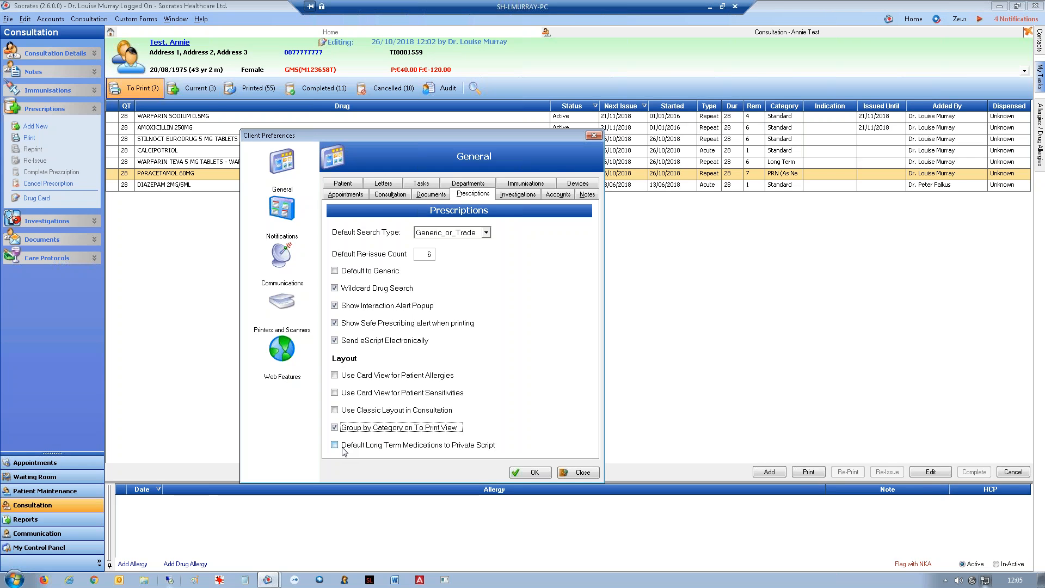
pyautogui.click(343, 449)
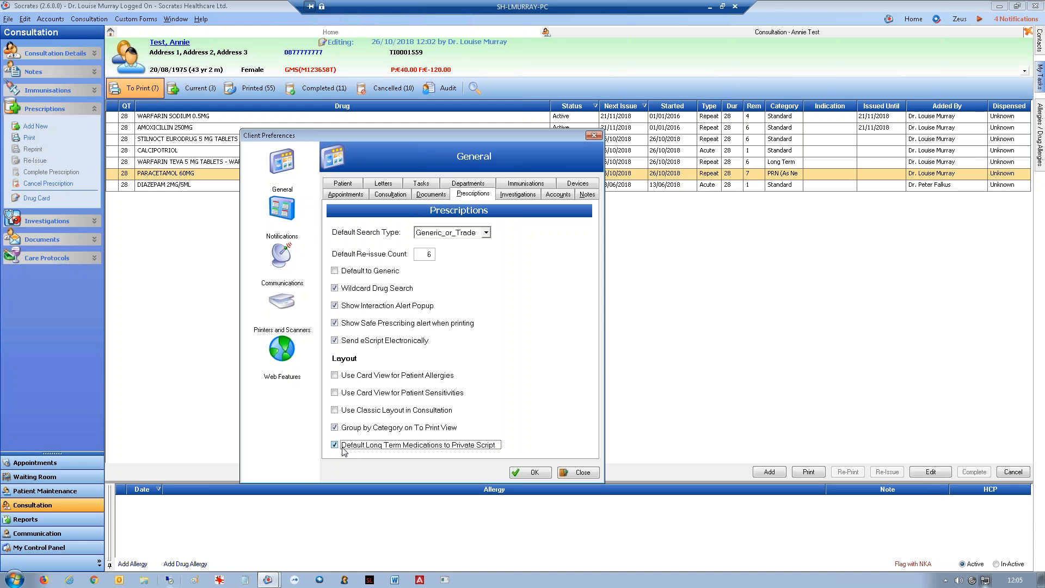
pyautogui.click(542, 475)
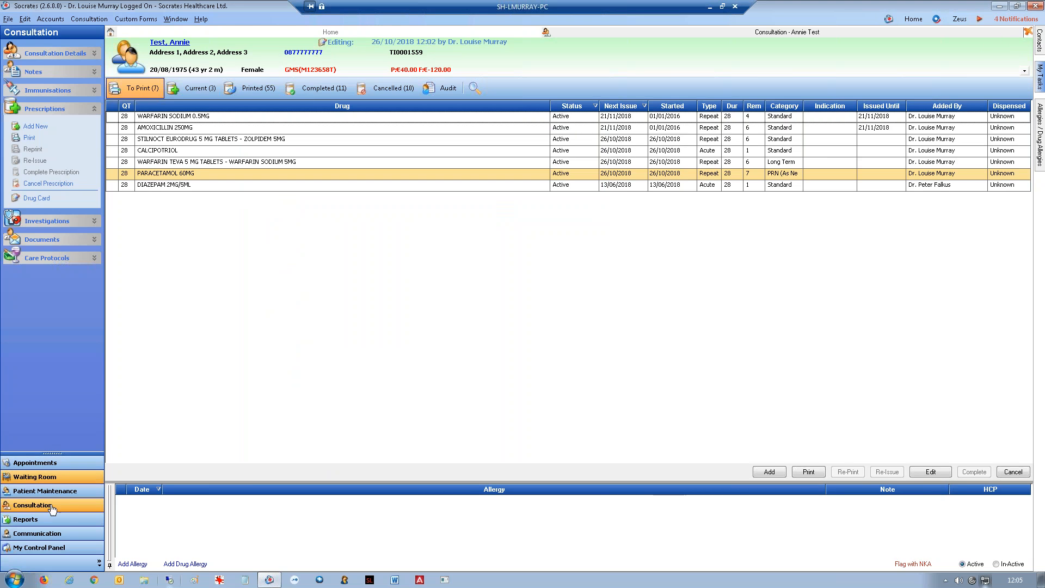
# Step: Close the patient's consultation record and reopen the same patient from the consultation patient search
pyautogui.click(1027, 34)
pyautogui.click(533, 329)
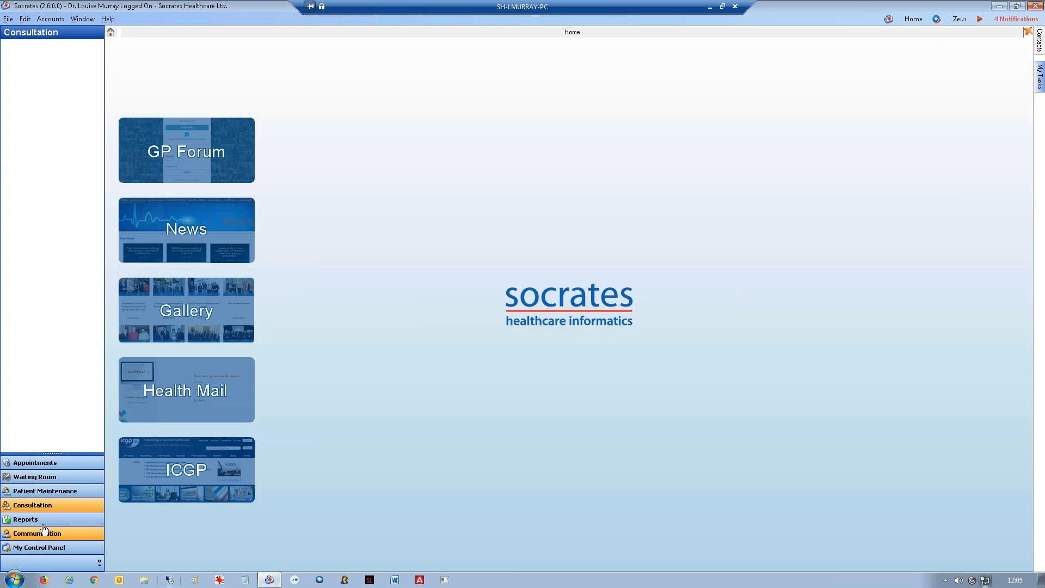
pyautogui.click(42, 506)
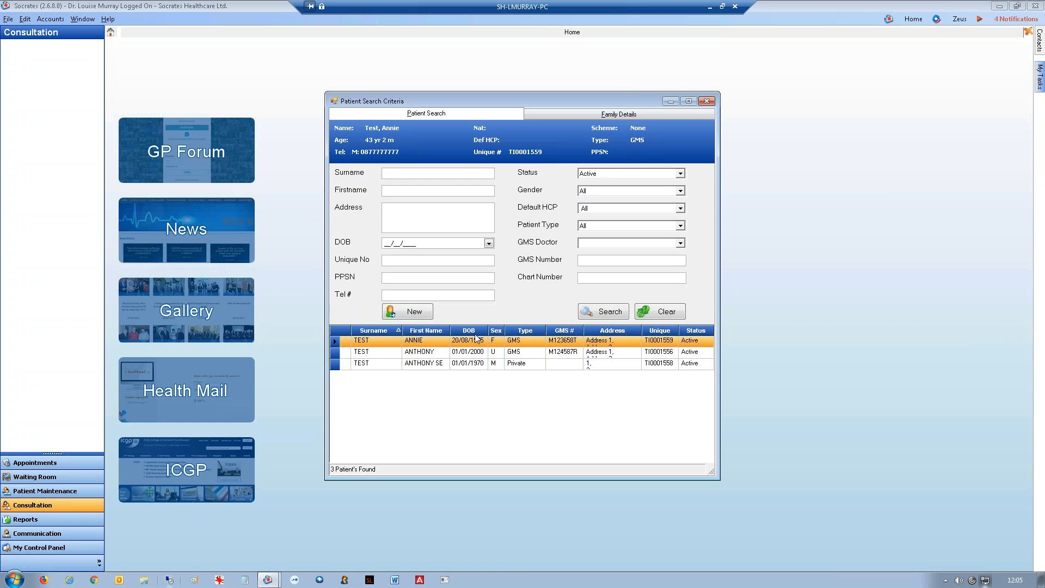
pyautogui.doubleClick(473, 339)
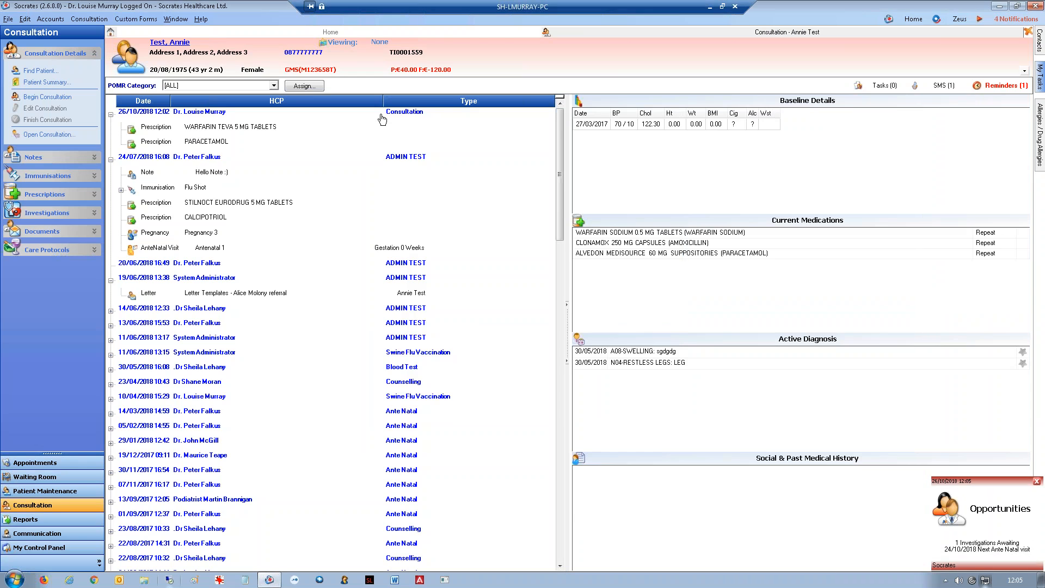
# Step: Dismiss the reminders, resume editing the 26/10/2018 12:02 consultation and open the patient's prescriptions
pyautogui.click(670, 134)
pyautogui.click(51, 110)
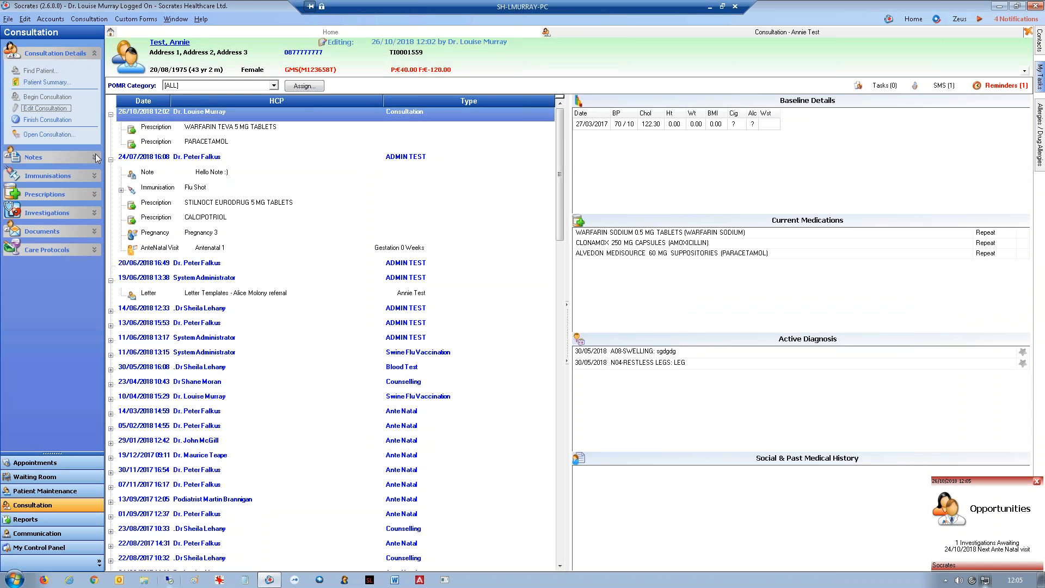
pyautogui.click(51, 195)
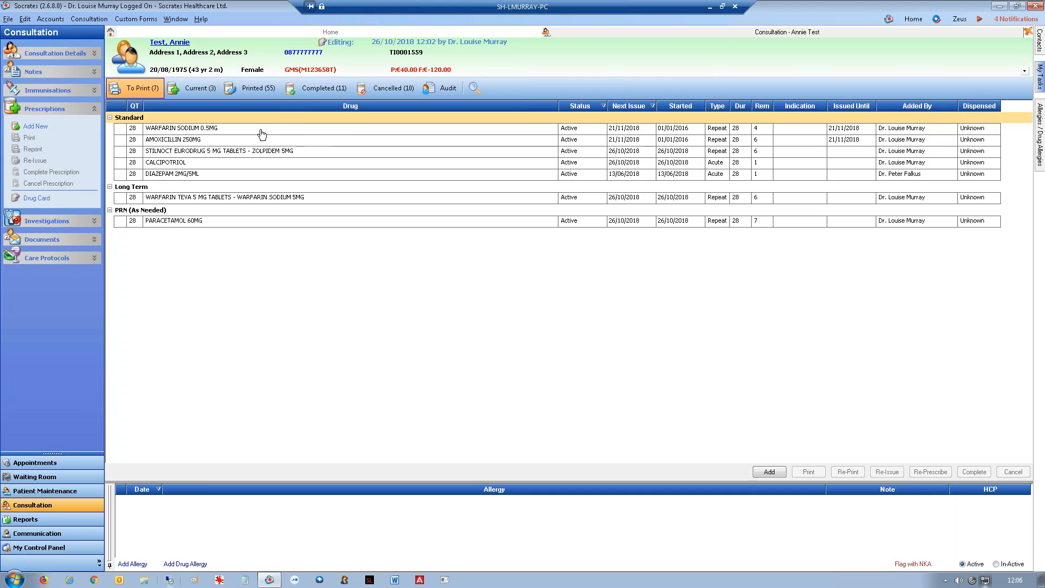
# Step: Batch edit the Warfarin Sodium 0.5MG, Stilnoct, Calcipotriol and Diazepam prescriptions, flagging Warfarin Sodium 0.5MG as long term
pyautogui.click(187, 129)
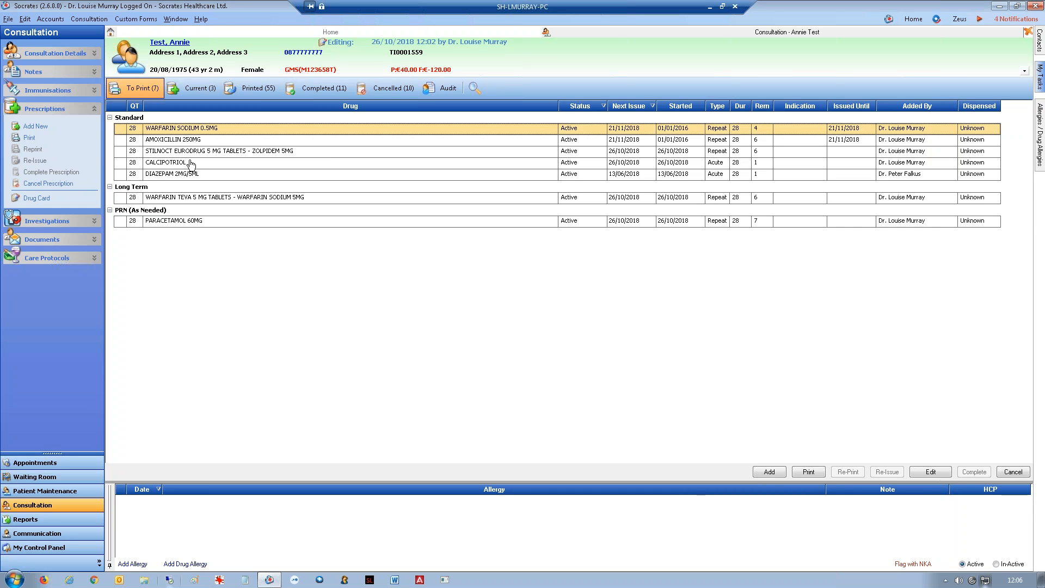
pyautogui.keyDown('ctrl'); pyautogui.click(188, 154); pyautogui.keyUp('ctrl')
pyautogui.keyDown('ctrl'); pyautogui.click(186, 166); pyautogui.keyUp('ctrl')
pyautogui.keyDown('ctrl'); pyautogui.click(185, 177); pyautogui.keyUp('ctrl')
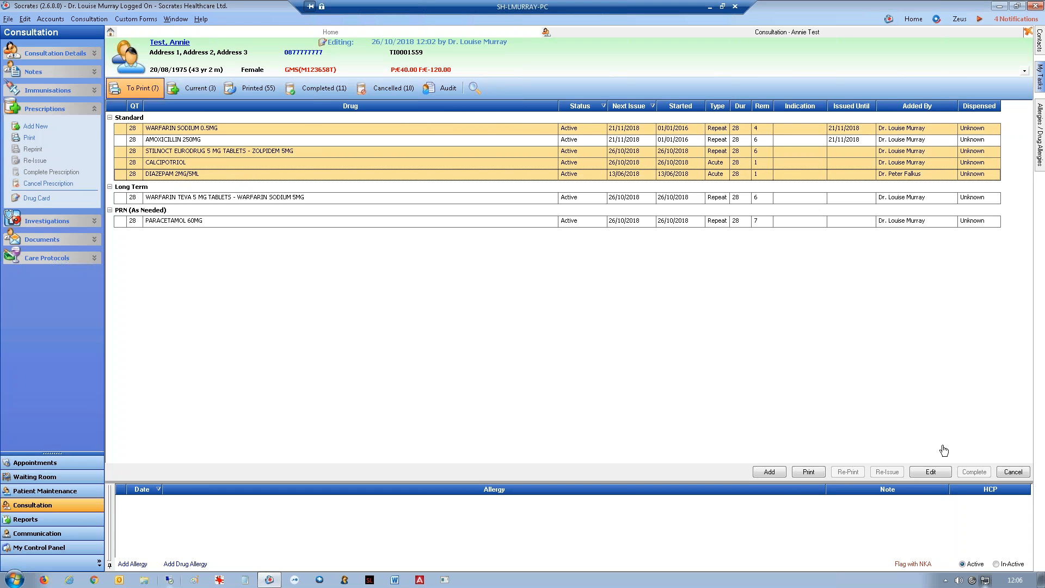
pyautogui.click(931, 472)
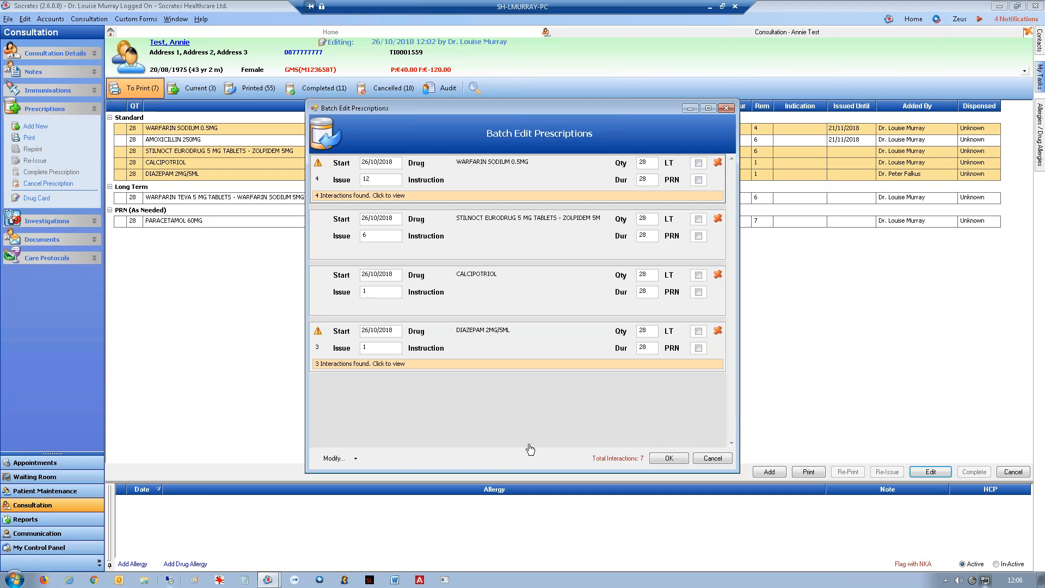
pyautogui.click(699, 163)
pyautogui.click(669, 459)
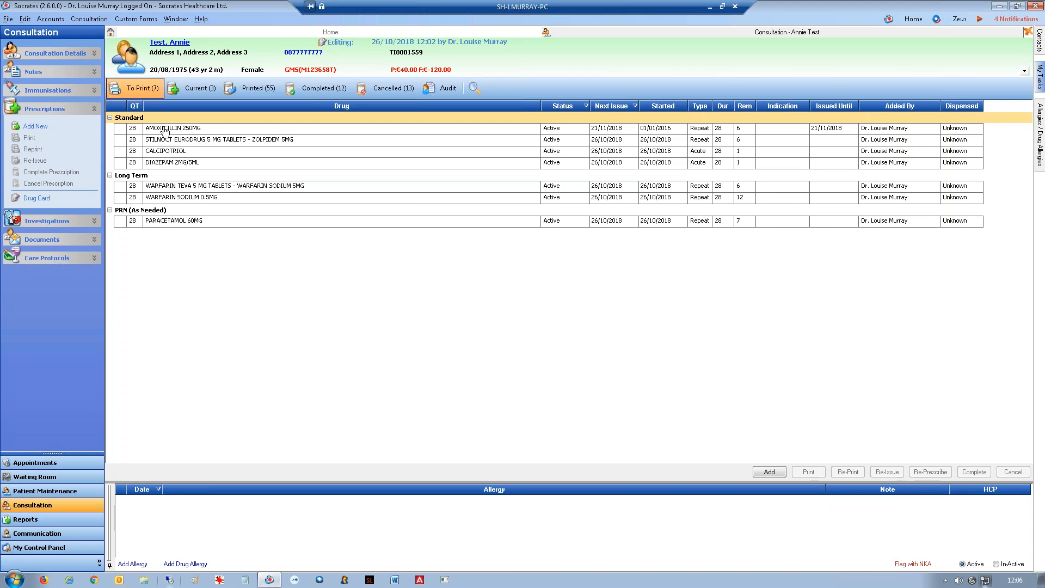
# Step: Batch edit the Calcipotriol and Diazepam 2MG/5ML prescriptions, flagging Calcipotriol as long term and Diazepam as PRN
pyautogui.moveTo(165, 130); pyautogui.dragTo(165, 143)
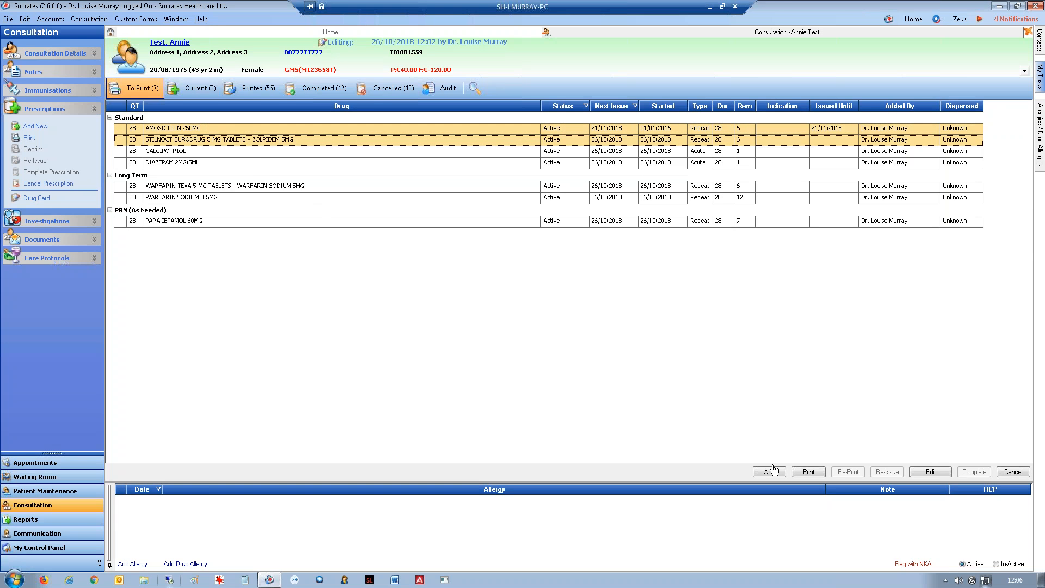
pyautogui.moveTo(244, 133); pyautogui.dragTo(242, 157)
pyautogui.keyDown('ctrl'); pyautogui.click(240, 140); pyautogui.keyUp('ctrl')
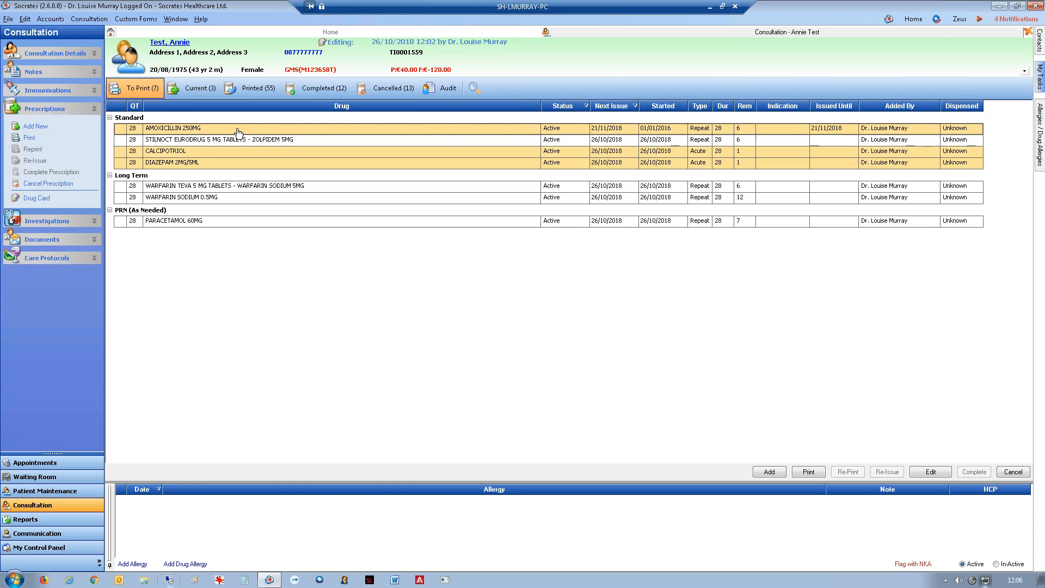
pyautogui.keyDown('ctrl'); pyautogui.click(239, 129); pyautogui.keyUp('ctrl')
pyautogui.click(931, 471)
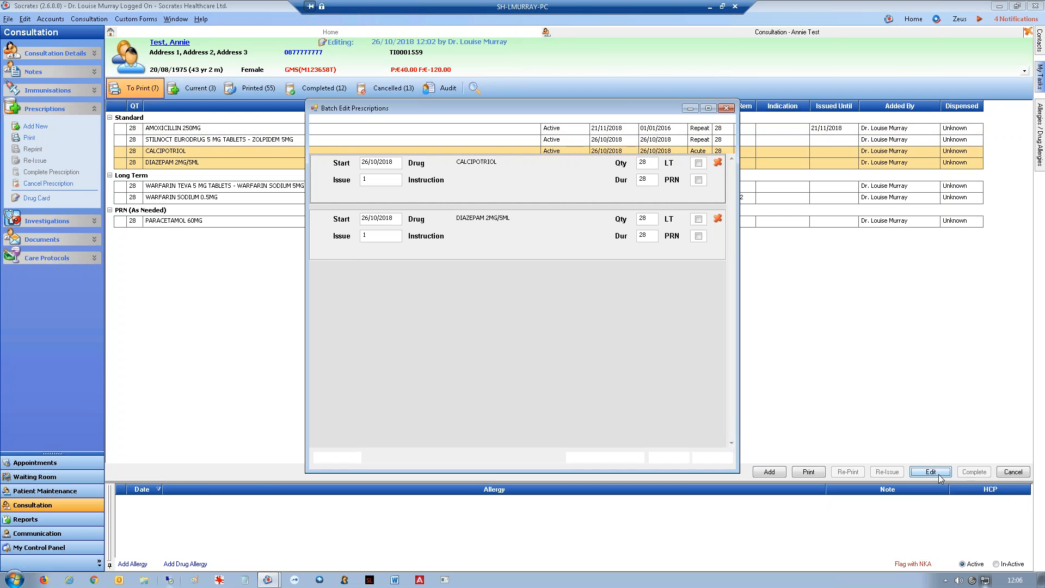
pyautogui.click(698, 163)
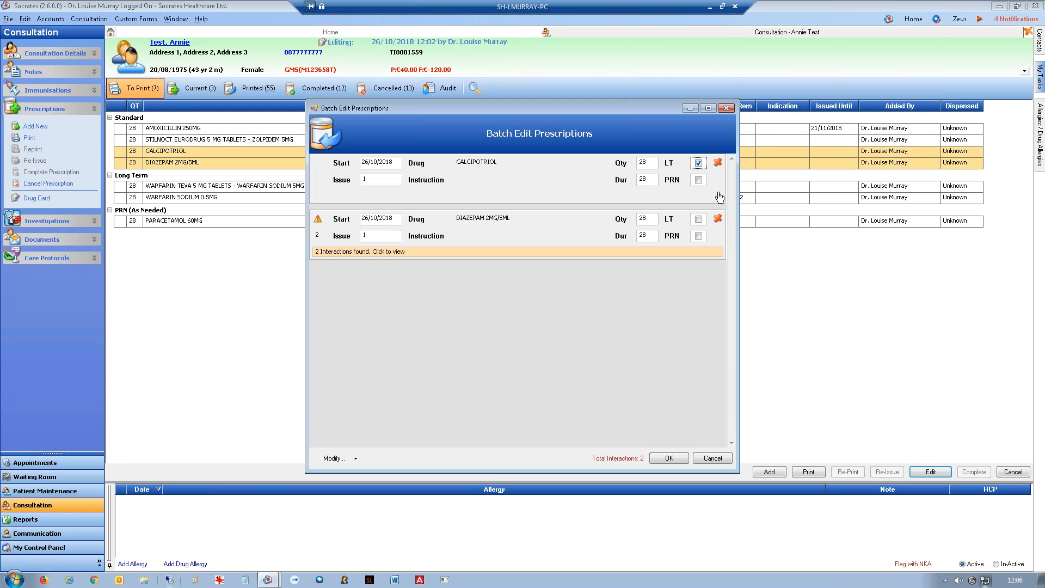
pyautogui.click(699, 220)
pyautogui.click(700, 236)
pyautogui.click(699, 238)
pyautogui.click(668, 459)
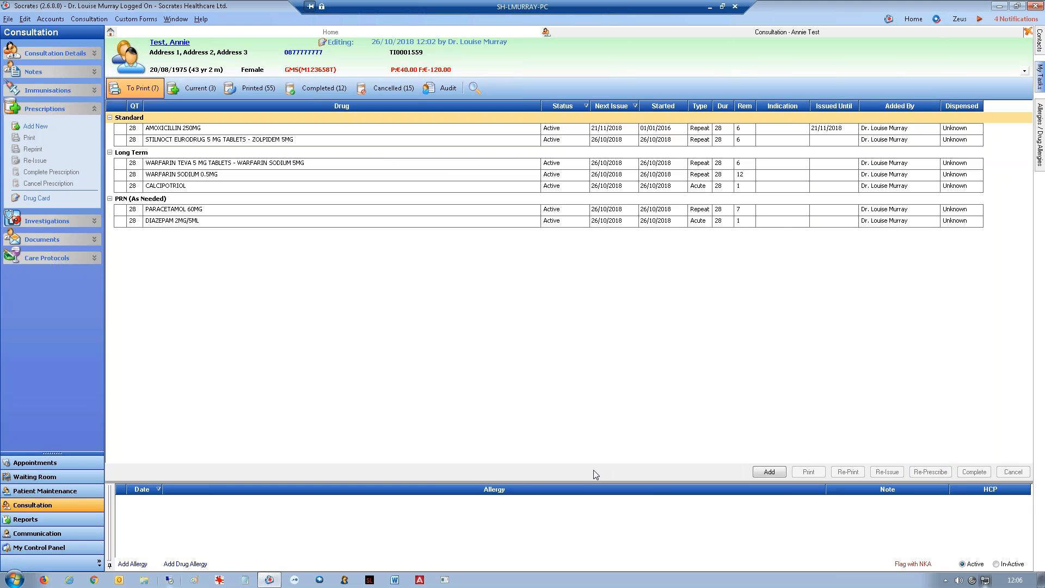
pyautogui.click(745, 224)
pyautogui.click(814, 476)
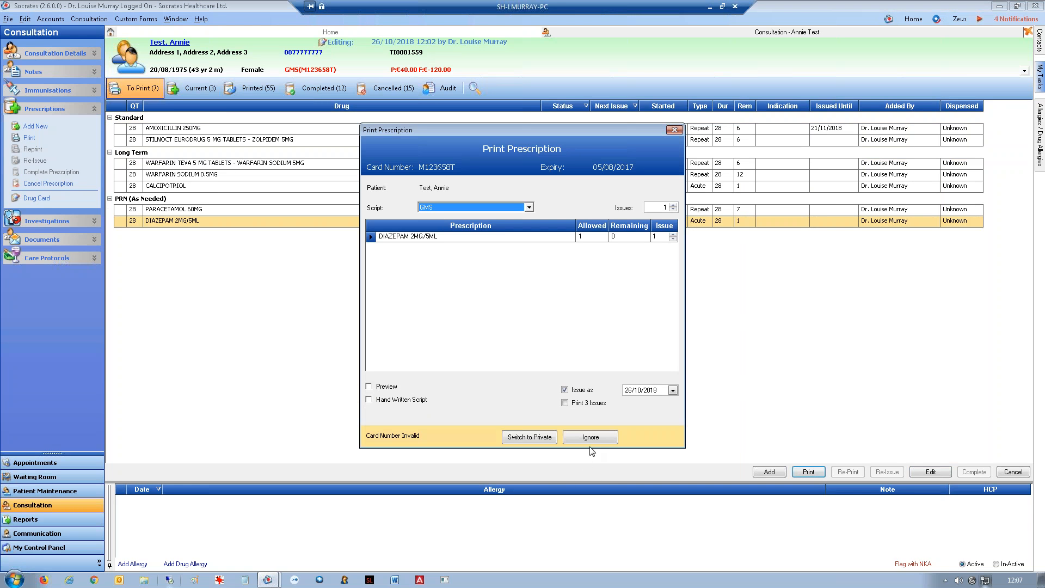
pyautogui.click(591, 441)
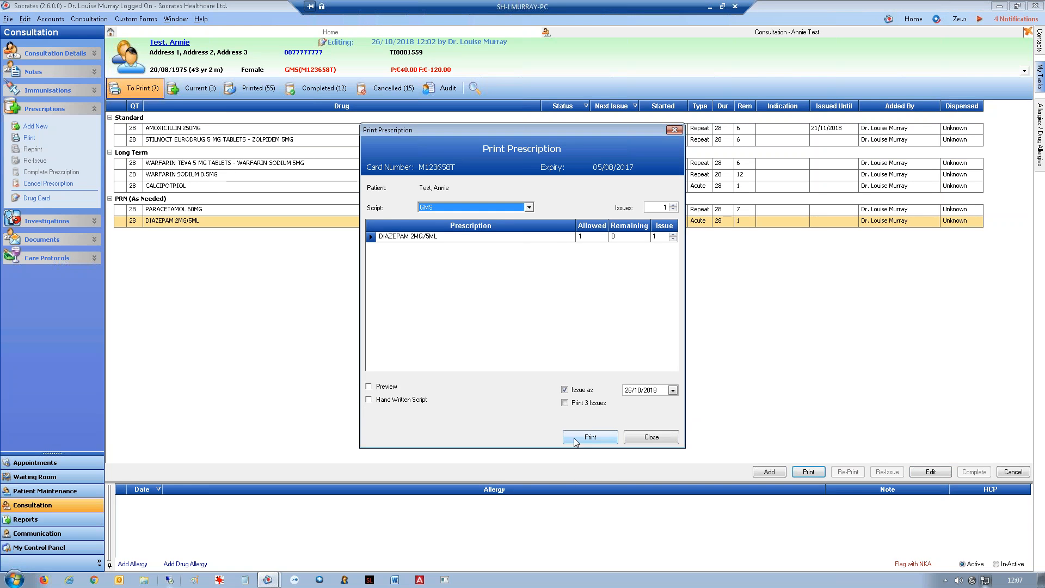
pyautogui.click(410, 401)
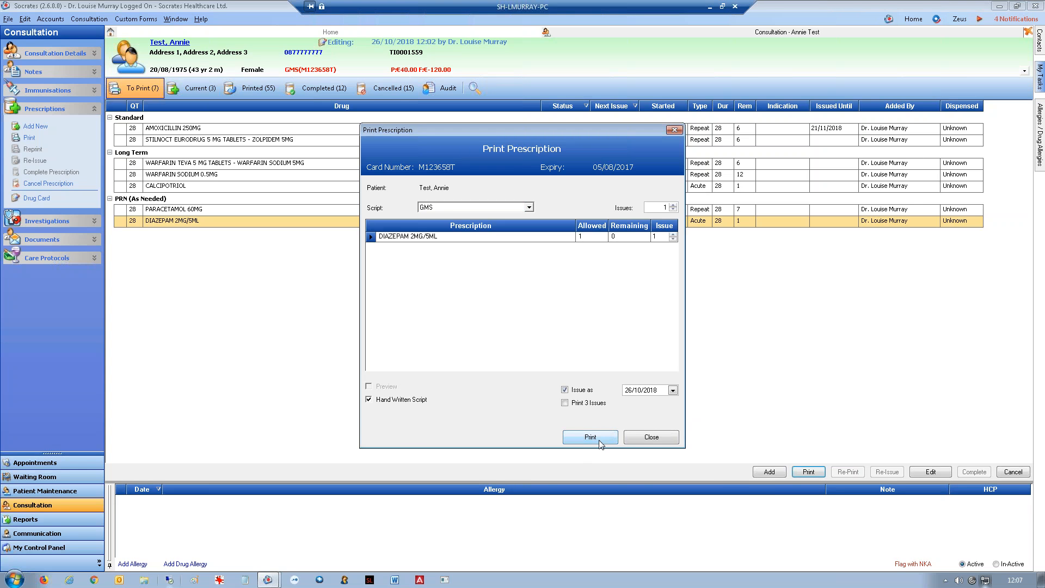
pyautogui.click(663, 439)
# Step: Change the type of the Diazepam 2MG/5ML prescription to Repeat
pyautogui.doubleClick(685, 225)
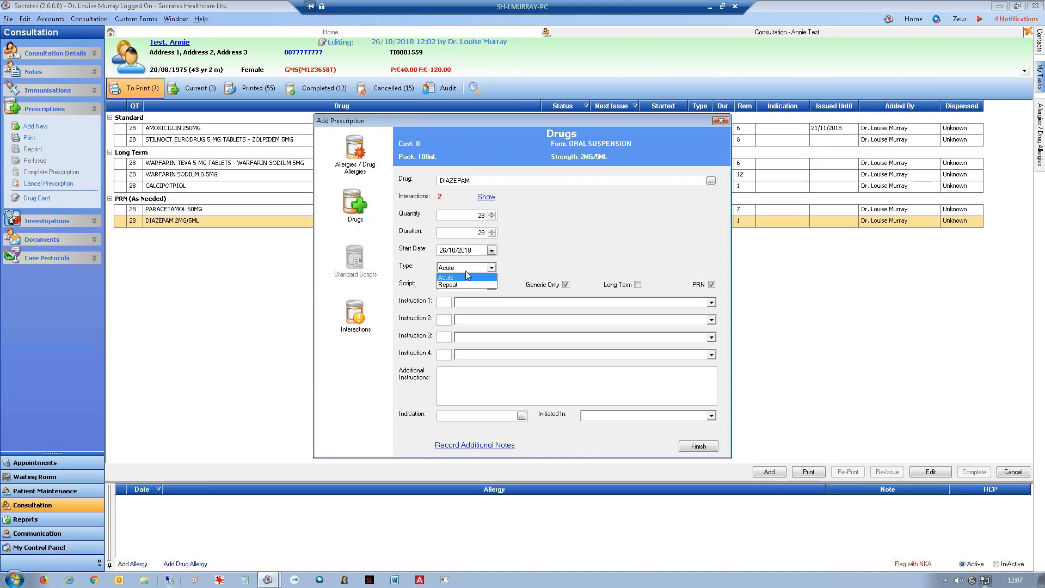
pyautogui.click(457, 285)
pyautogui.click(708, 447)
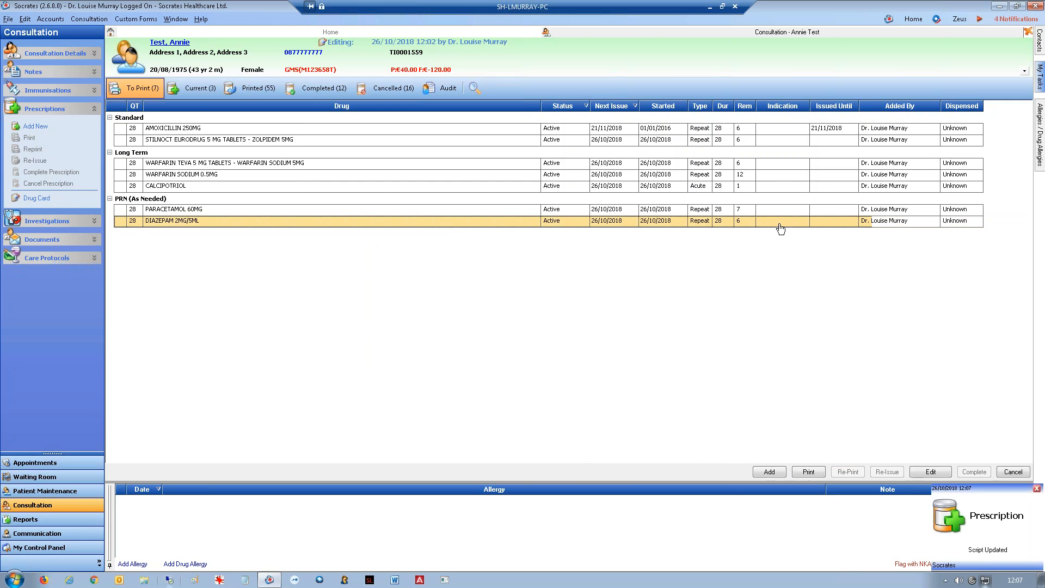
# Step: Print one issue of Diazepam 2MG/5ML as a hand-written GMS script, ignoring the card number warning and accepting the controlled drug
pyautogui.click(807, 472)
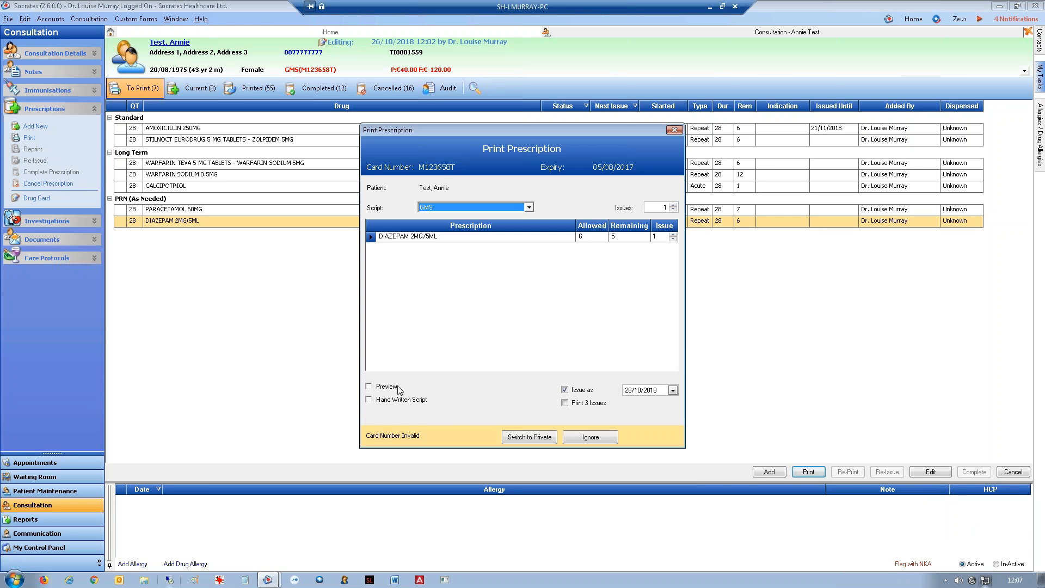
pyautogui.click(589, 440)
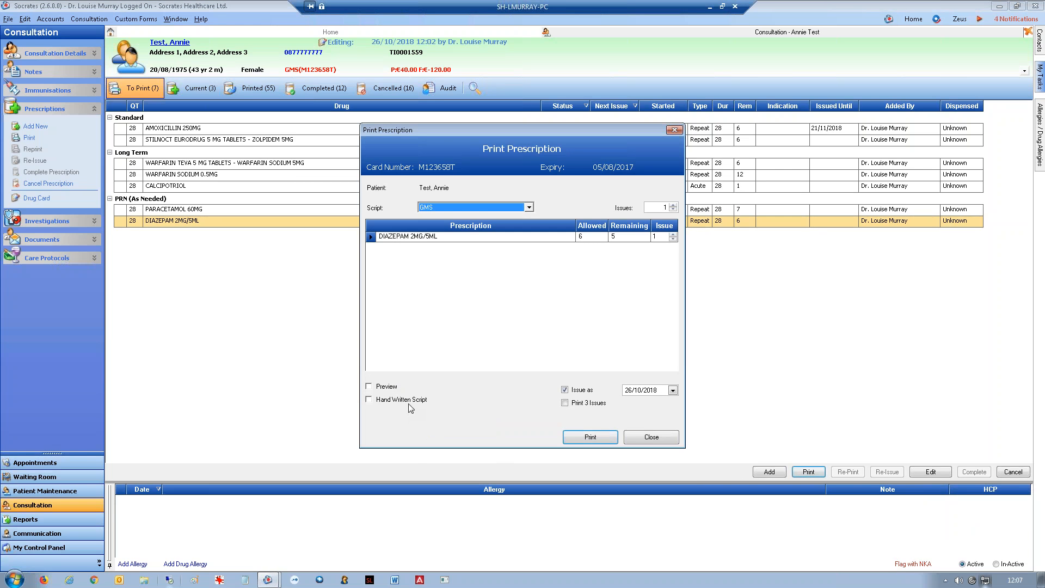
pyautogui.click(409, 402)
pyautogui.click(587, 438)
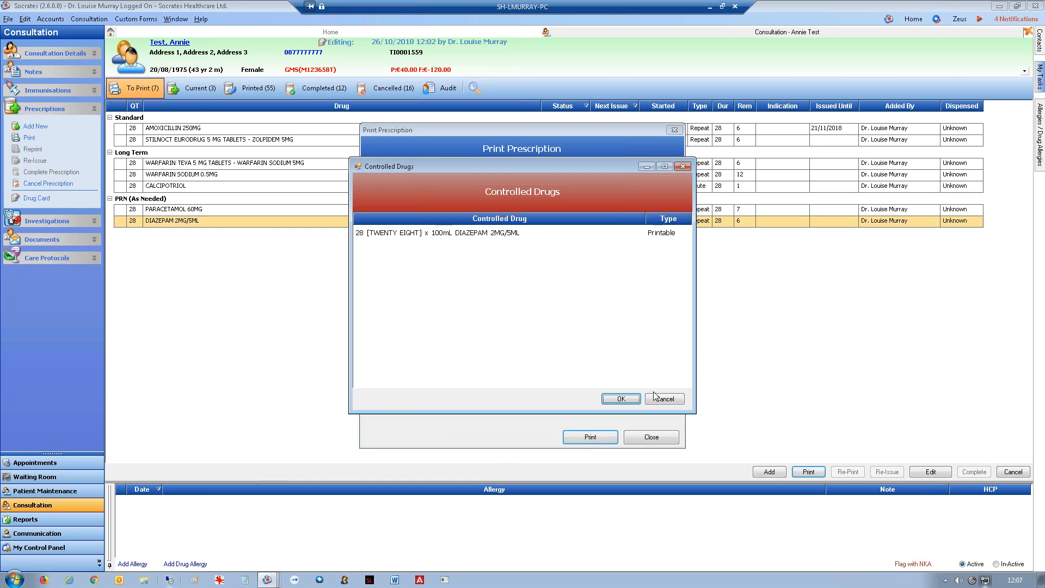
pyautogui.click(615, 399)
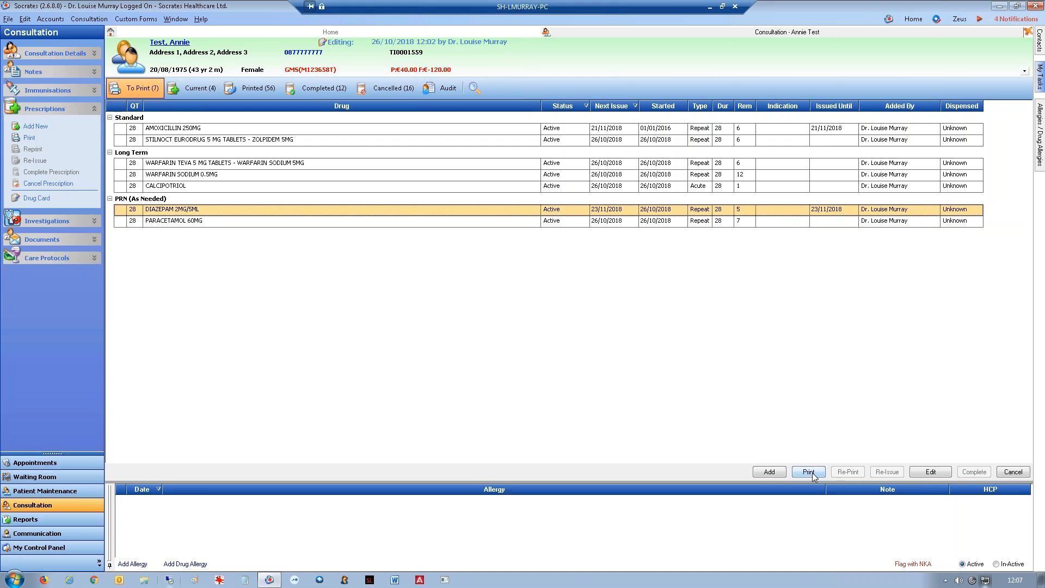
# Step: Print 5 further issues of Diazepam 2MG/5ML as a hand-written GMS script, accepting the controlled drug
pyautogui.click(809, 472)
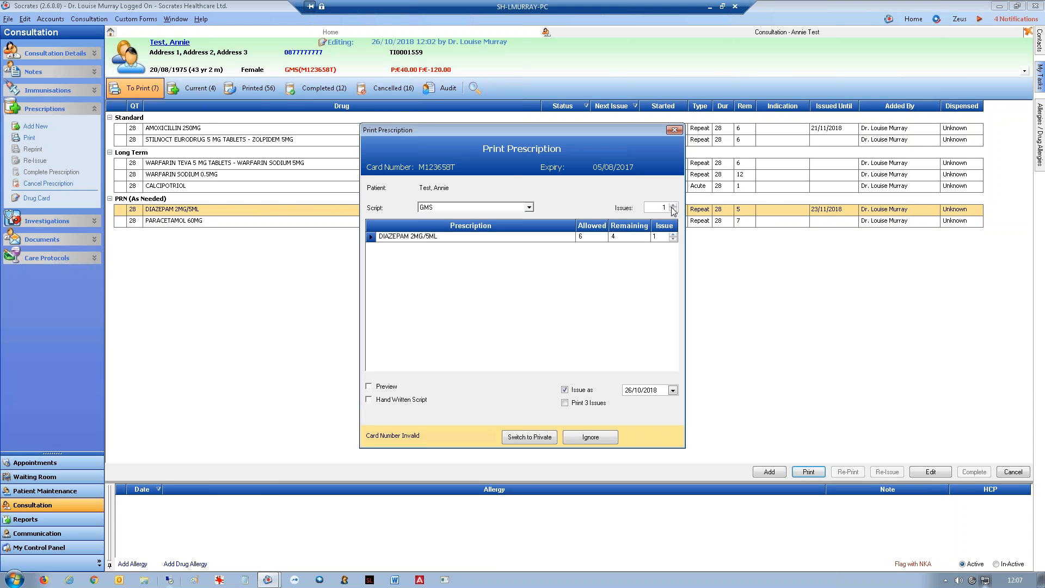
pyautogui.click(674, 207)
pyautogui.click(674, 206)
pyautogui.click(612, 440)
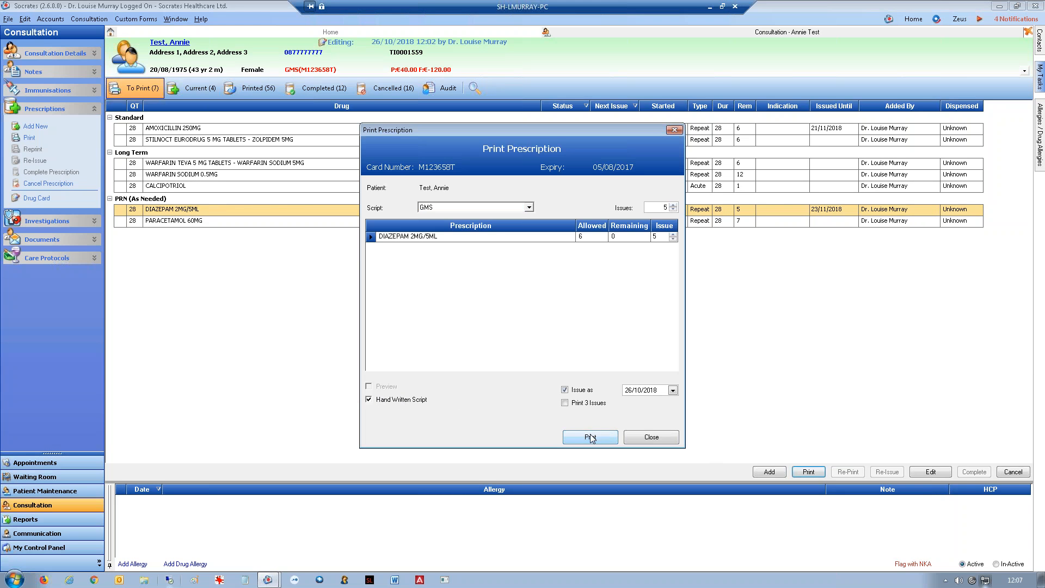
pyautogui.click(563, 436)
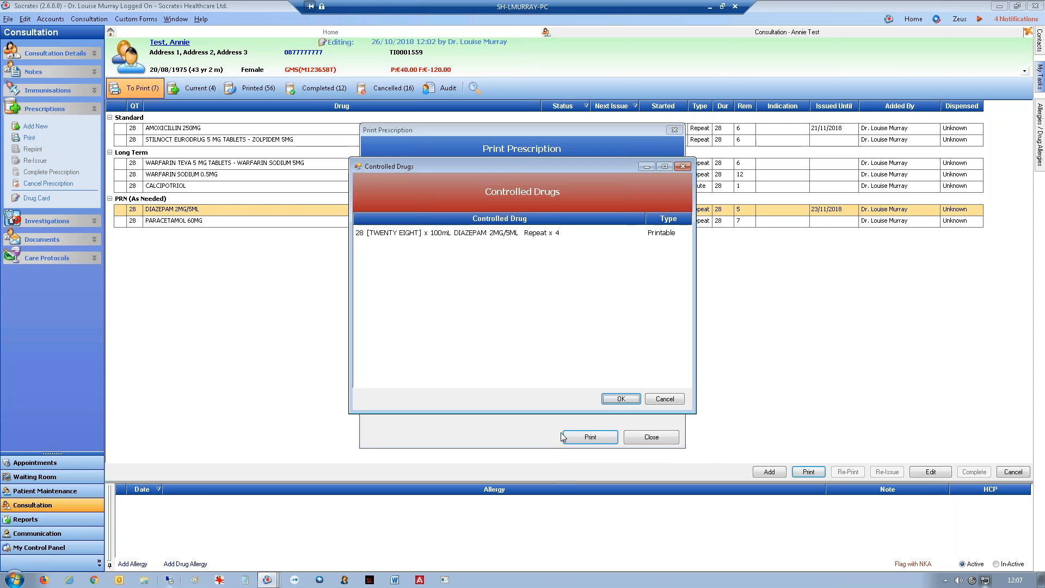
pyautogui.click(626, 400)
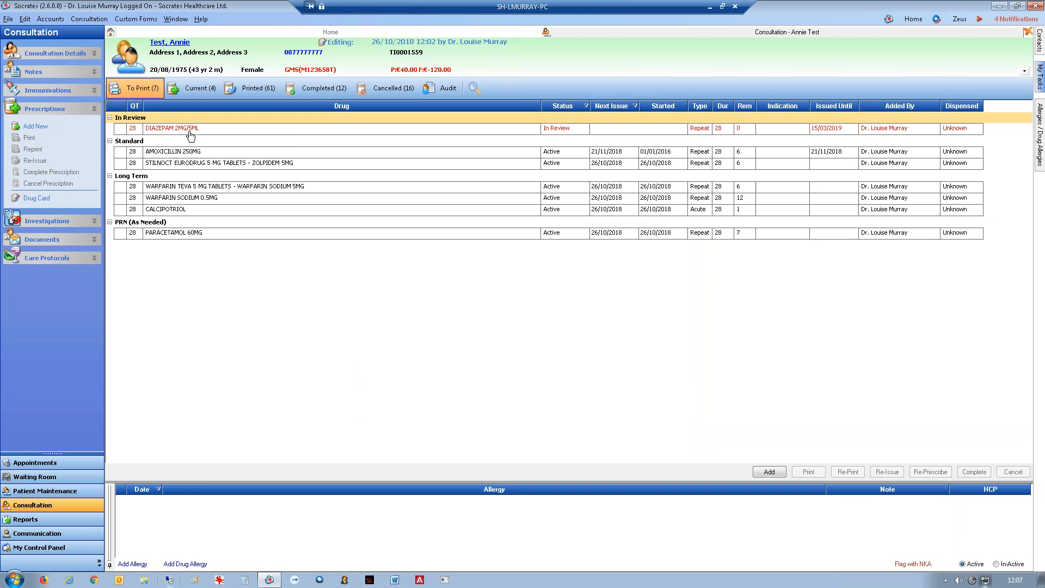
# Step: Select the three Long Term prescriptions, check which script type their print dialog proposes, and close it without printing
pyautogui.moveTo(168, 187); pyautogui.dragTo(160, 211)
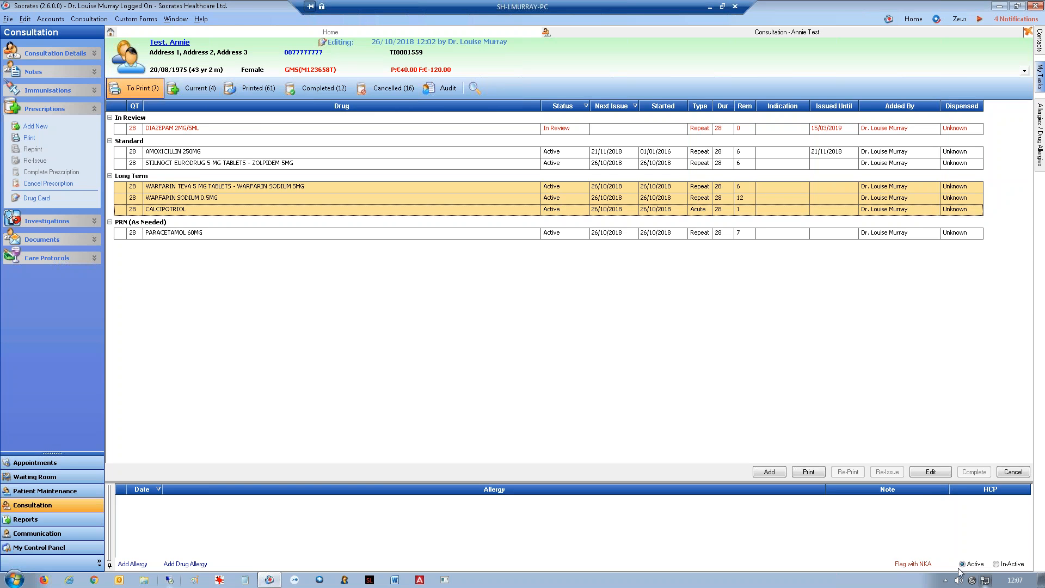
pyautogui.click(809, 472)
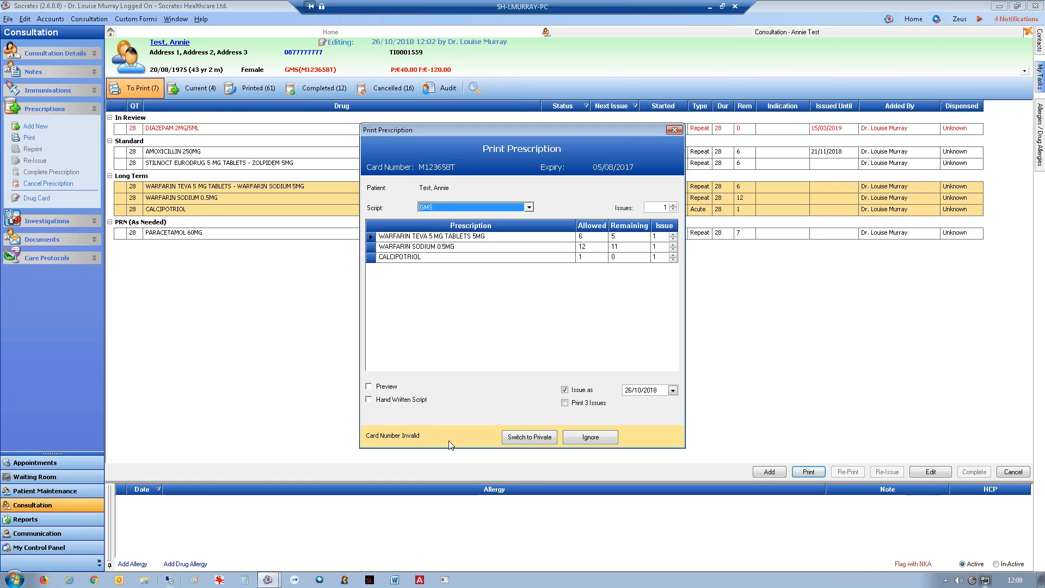
pyautogui.click(599, 438)
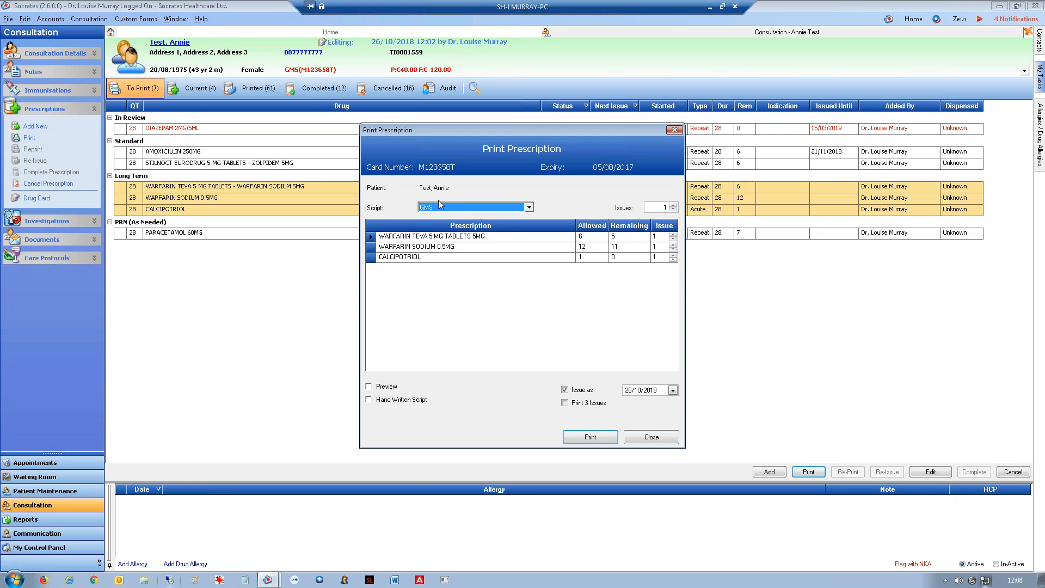
pyautogui.click(652, 438)
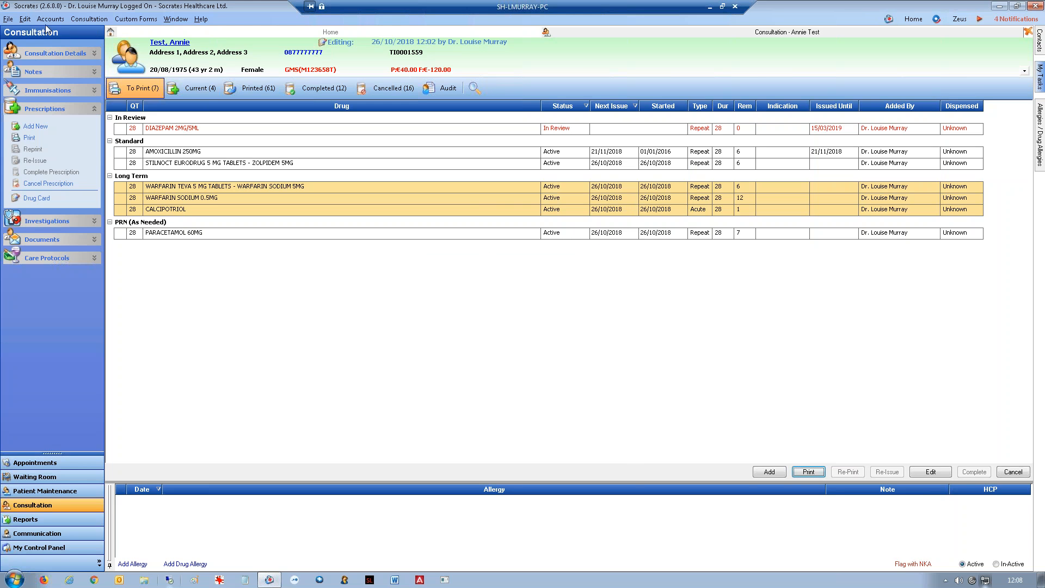
# Step: Enable Default Long Term Medications to Private Script in the client preferences for prescriptions
pyautogui.click(25, 19)
pyautogui.click(34, 35)
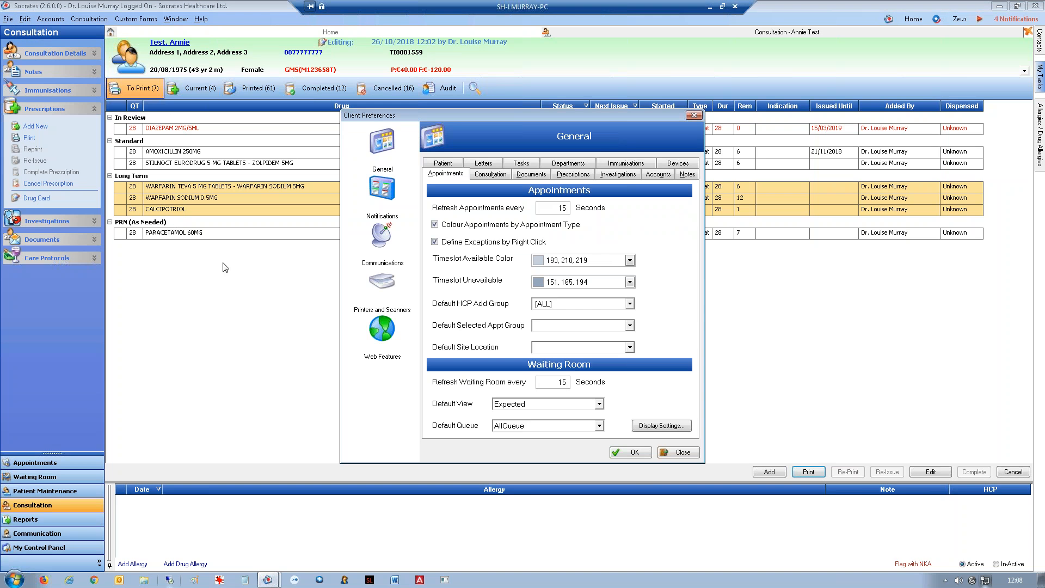
pyautogui.click(574, 174)
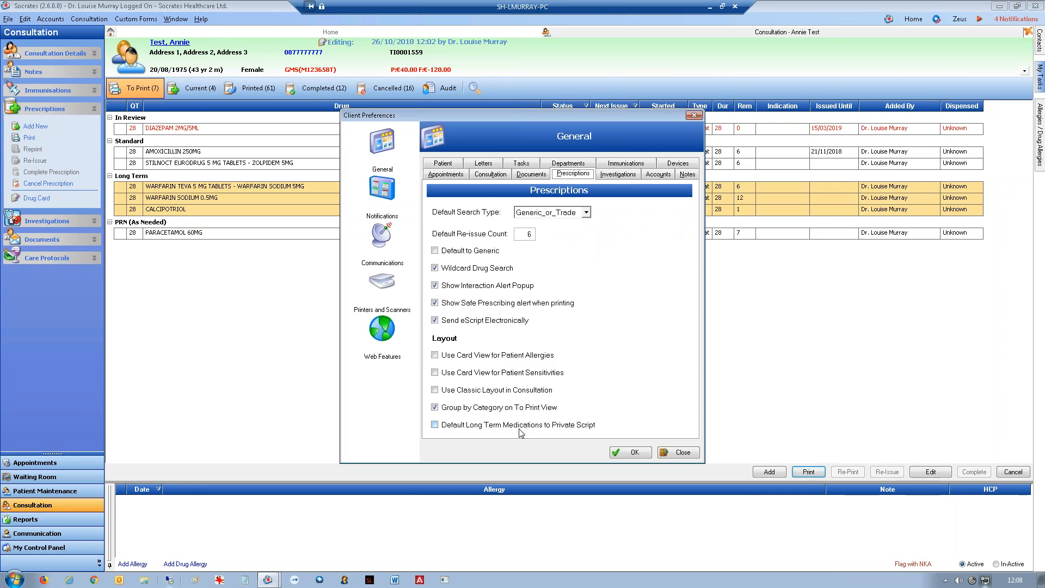
pyautogui.click(523, 428)
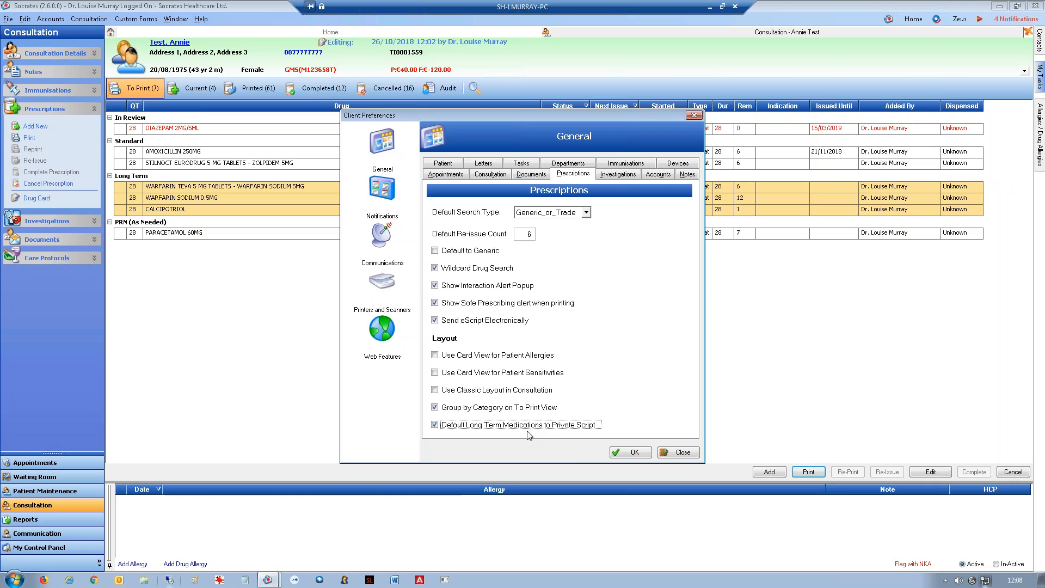
pyautogui.click(630, 455)
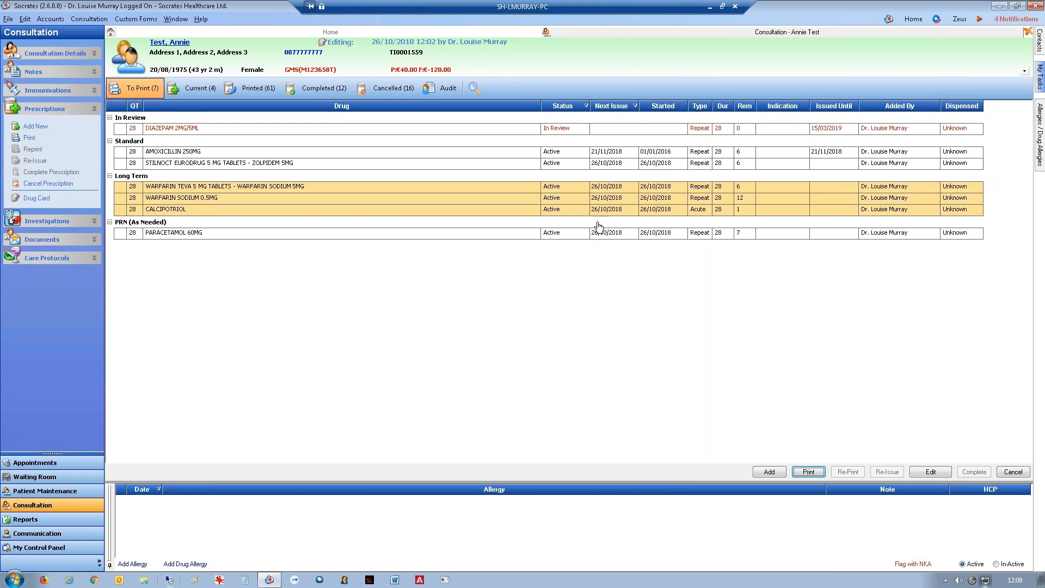
# Step: Check the default script type and its alternatives when printing the selected Long Term prescriptions, leaving without printing
pyautogui.click(809, 472)
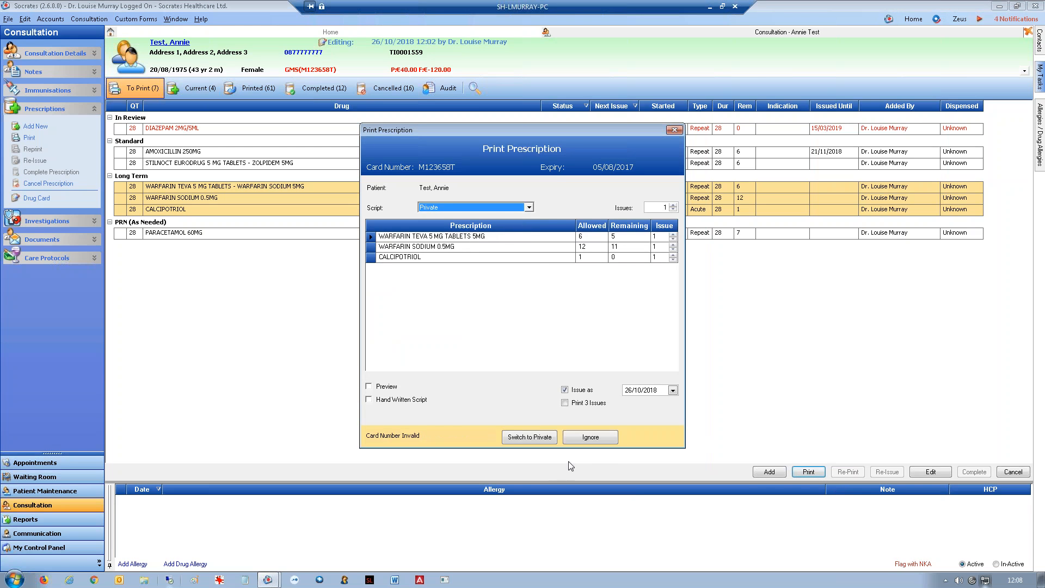
pyautogui.click(591, 437)
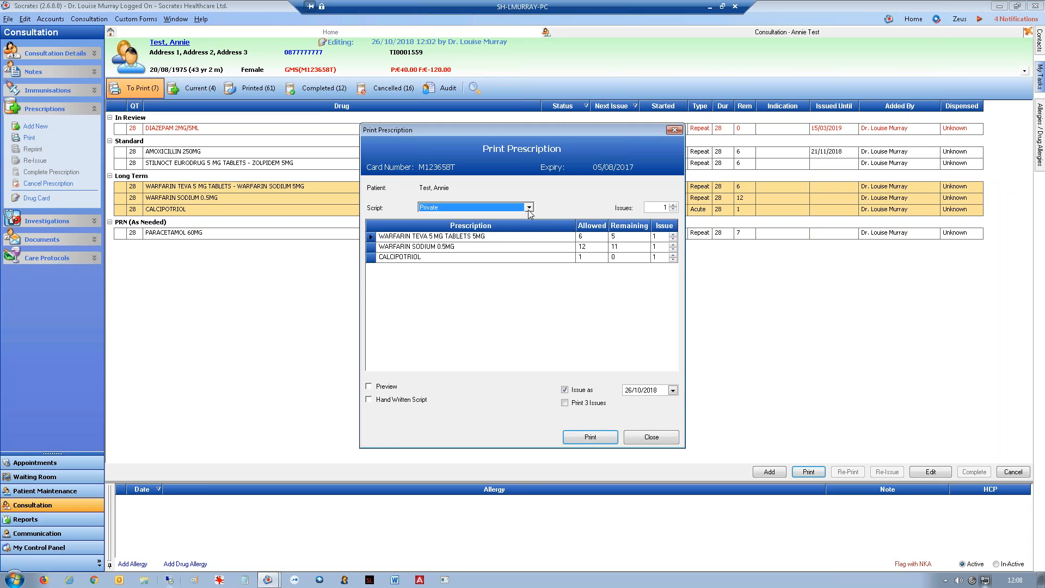
pyautogui.click(525, 207)
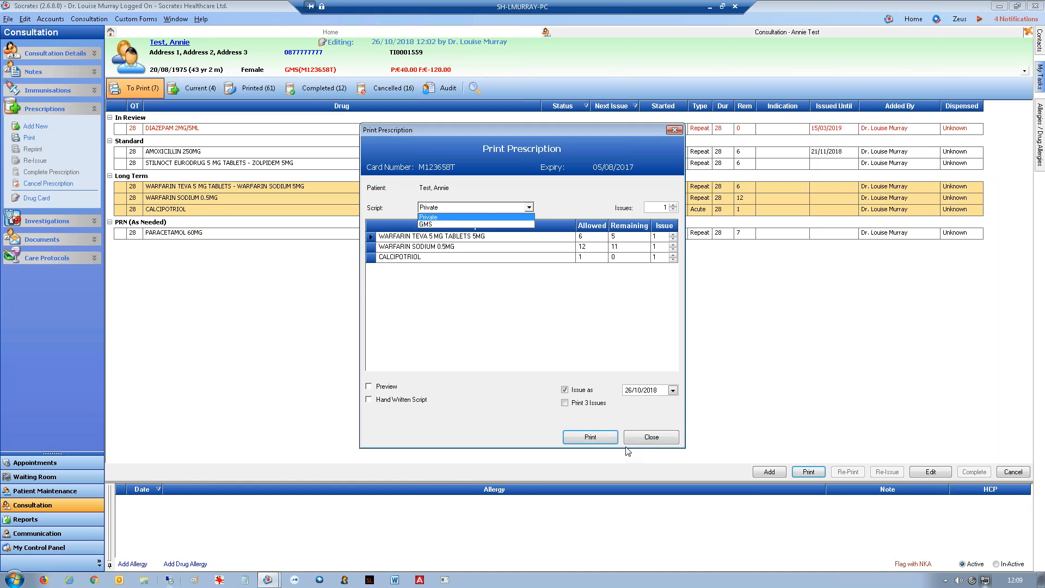
pyautogui.click(680, 132)
pyautogui.click(675, 130)
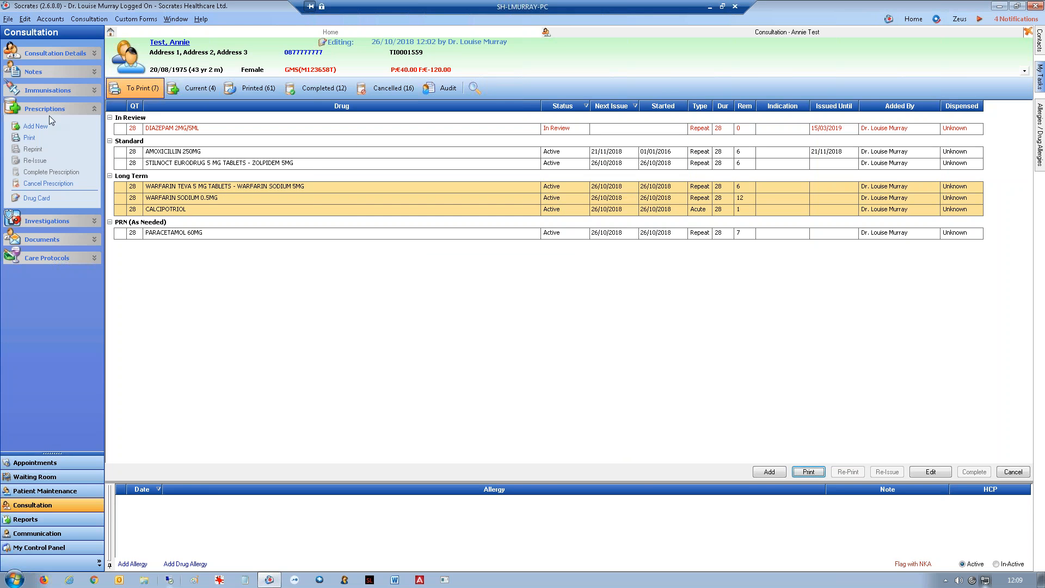
# Step: Examine the drugs and interactions of the Asthma standard script for a new prescription, and close it without adding anything
pyautogui.click(41, 130)
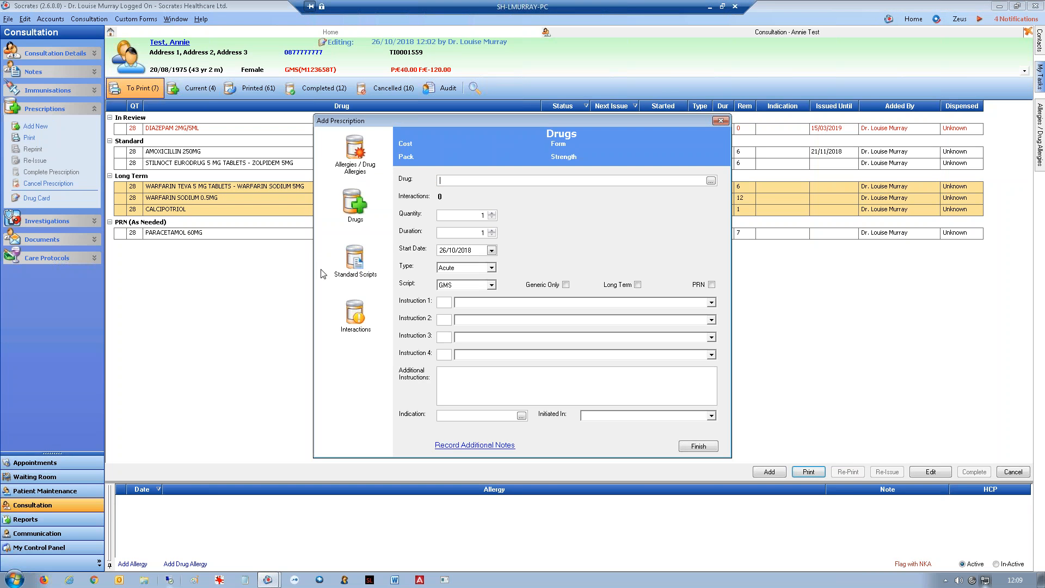
pyautogui.click(357, 270)
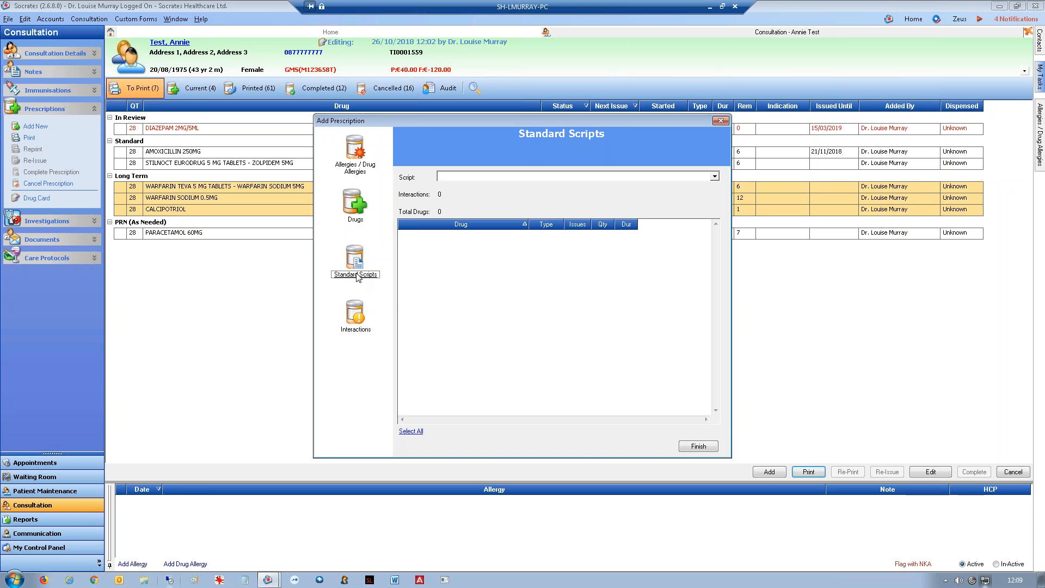
pyautogui.click(715, 176)
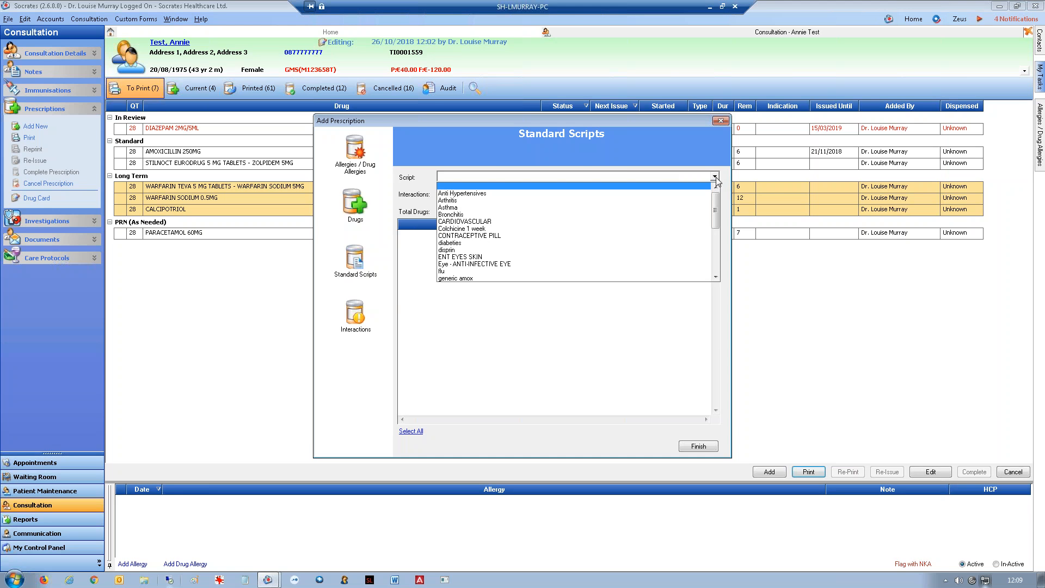
pyautogui.click(463, 209)
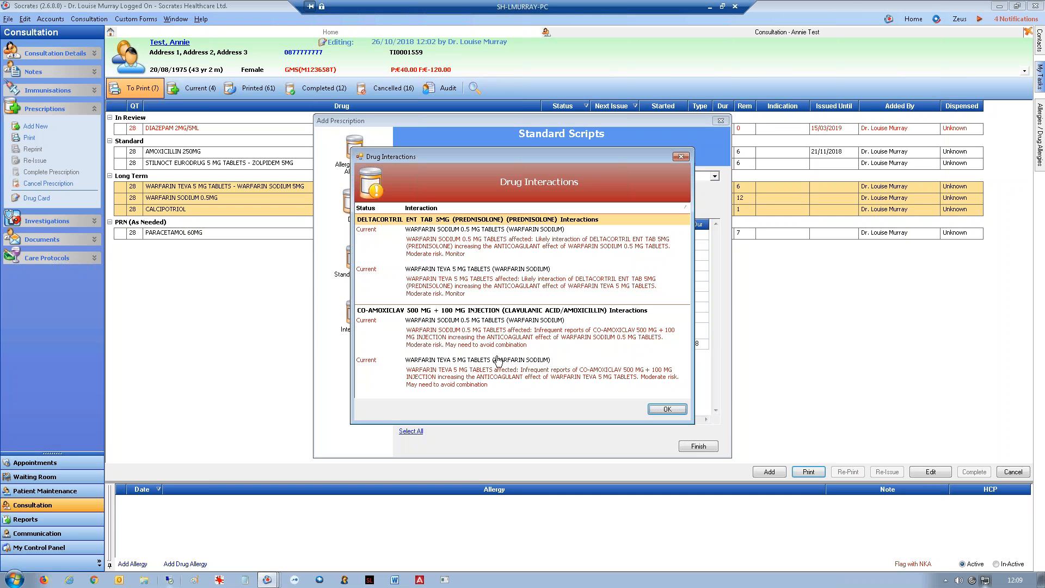
pyautogui.click(678, 412)
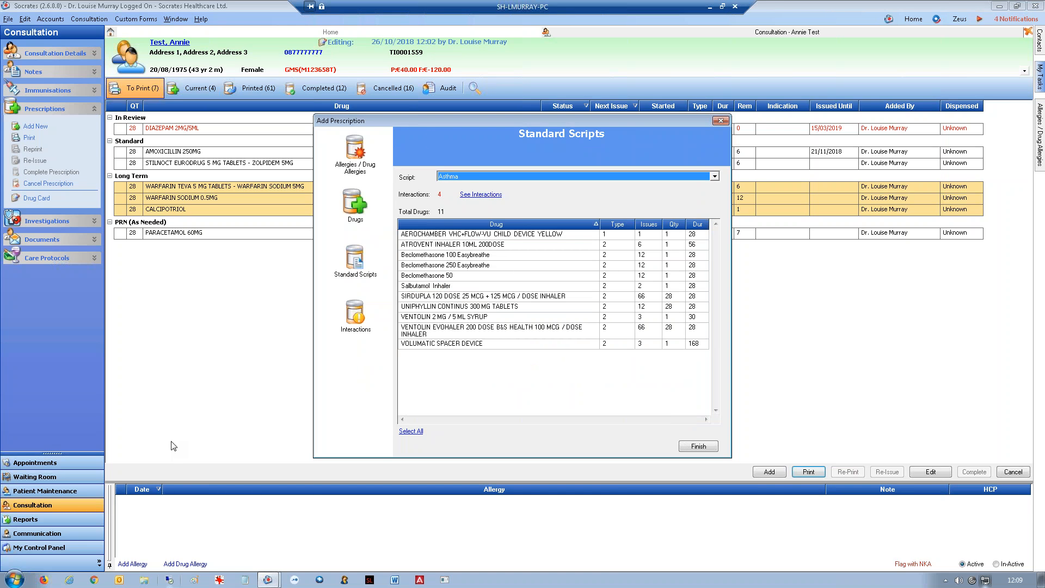
pyautogui.click(721, 121)
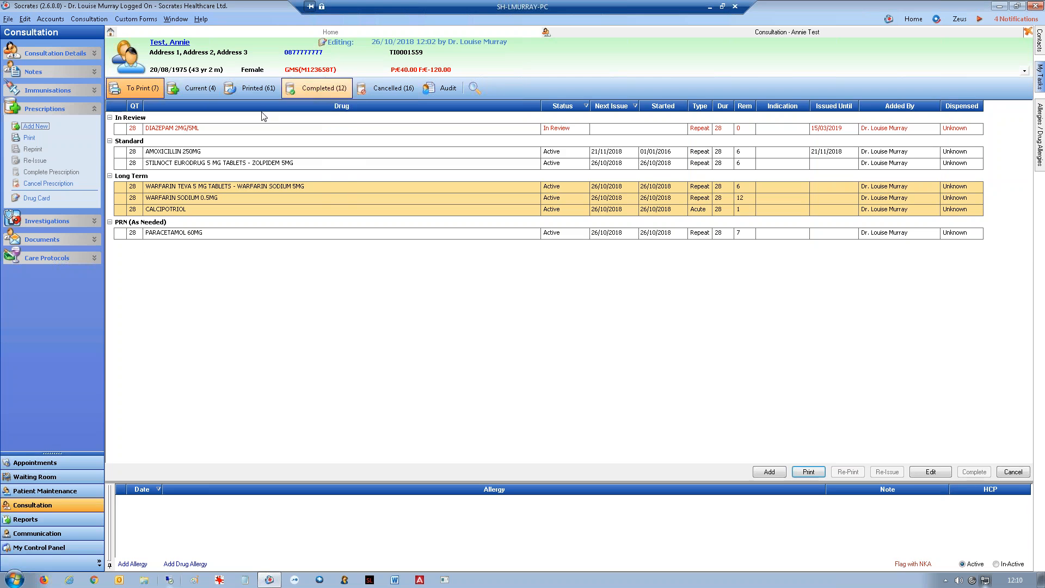
# Step: Start a new Healthlink e-referral from the patient's documents
pyautogui.click(40, 240)
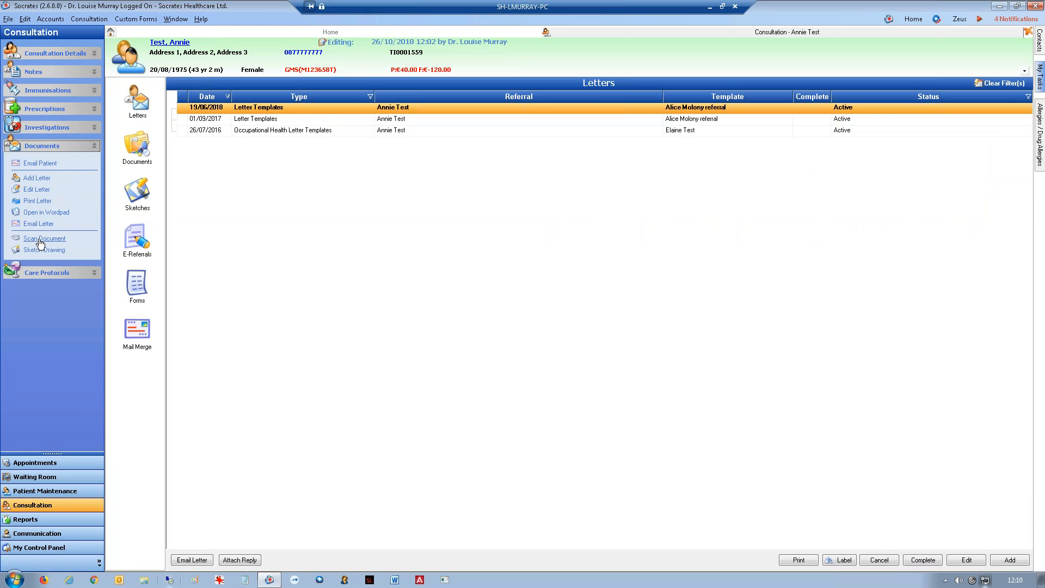
pyautogui.click(134, 250)
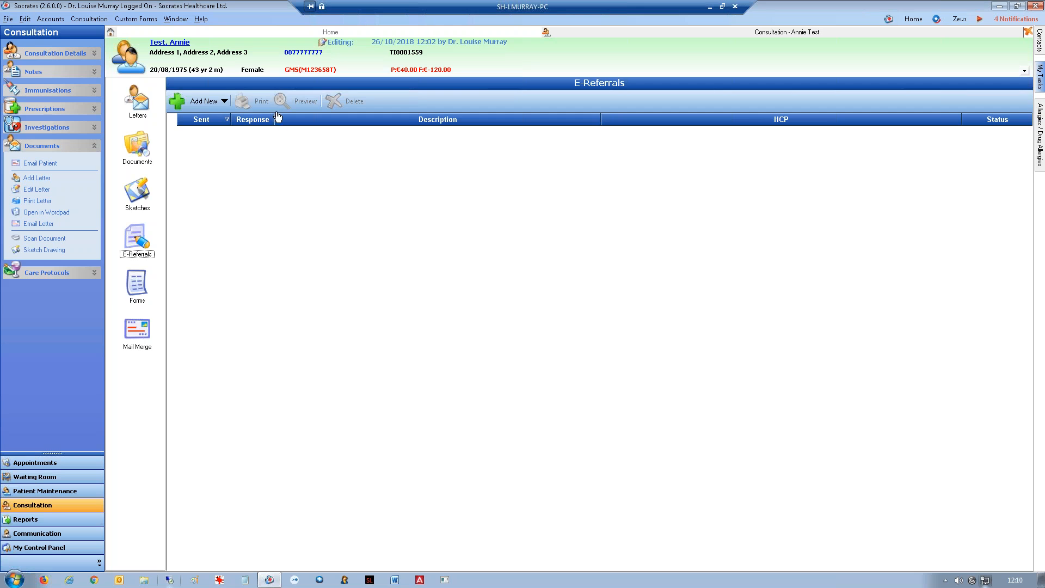
pyautogui.click(195, 103)
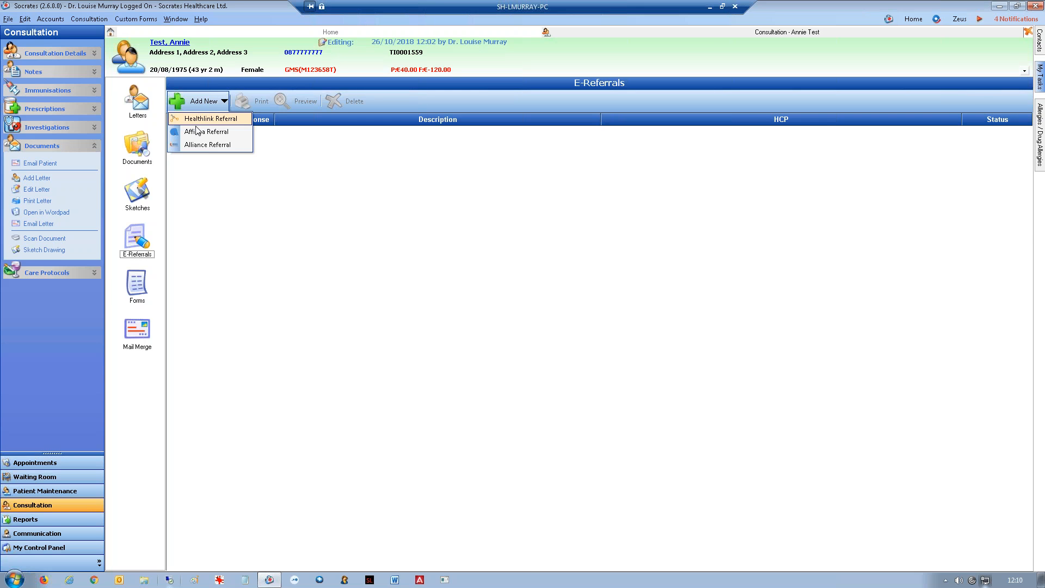
pyautogui.click(202, 119)
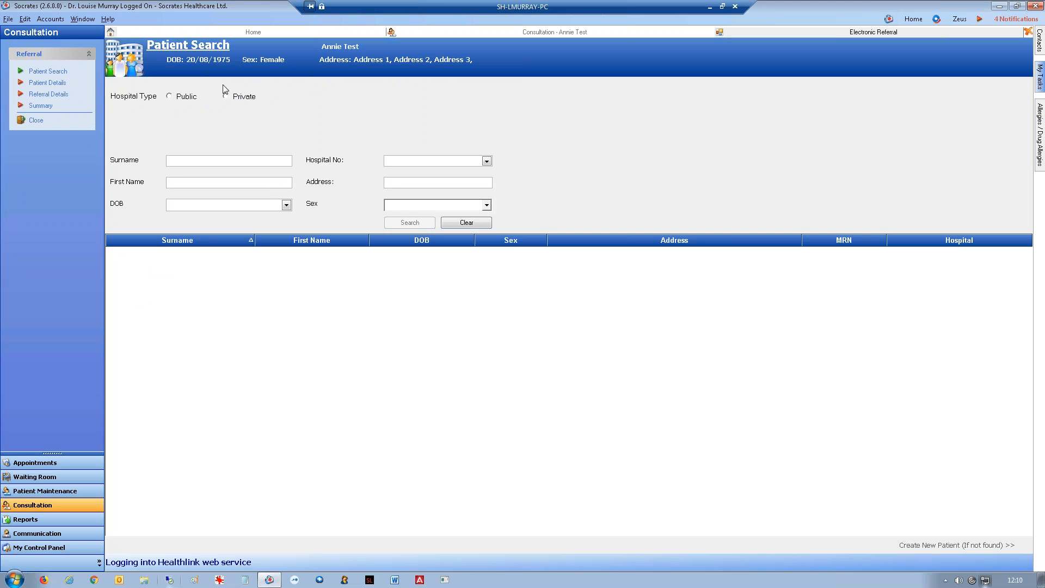
# Step: Set the e-referral's hospital type to Public, the hospital to Mater Public Hospital and the referral type to Cardiology Referral
pyautogui.click(188, 97)
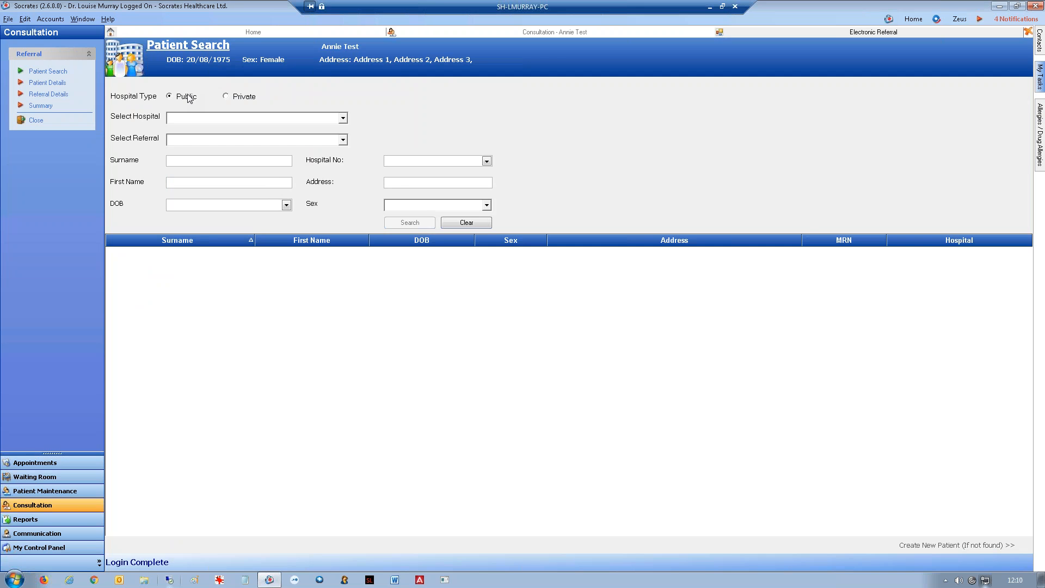
pyautogui.click(173, 120)
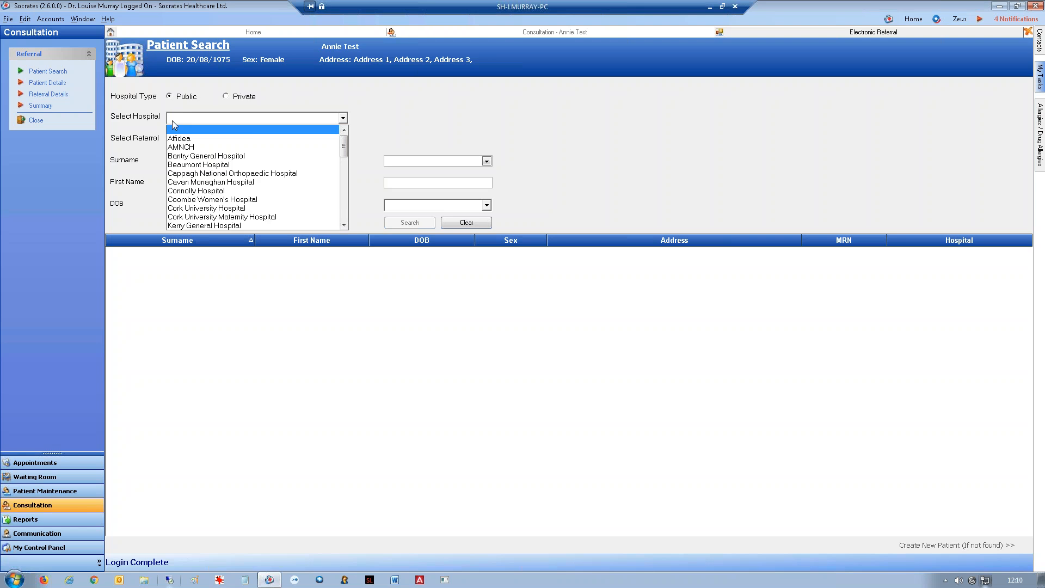
pyautogui.press('m')
pyautogui.press('m')
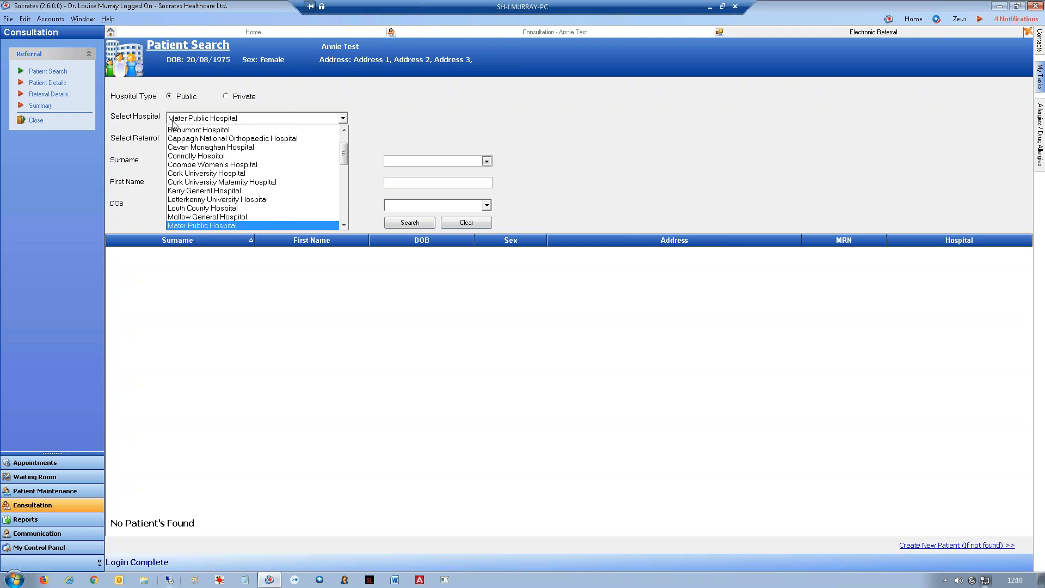
pyautogui.press('Return')
pyautogui.click(177, 143)
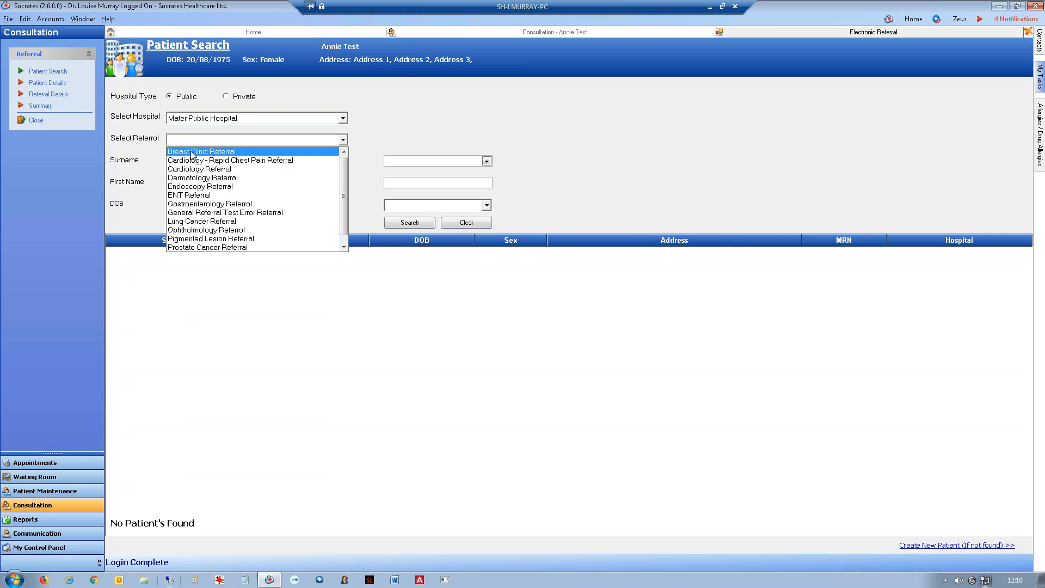
pyautogui.click(190, 170)
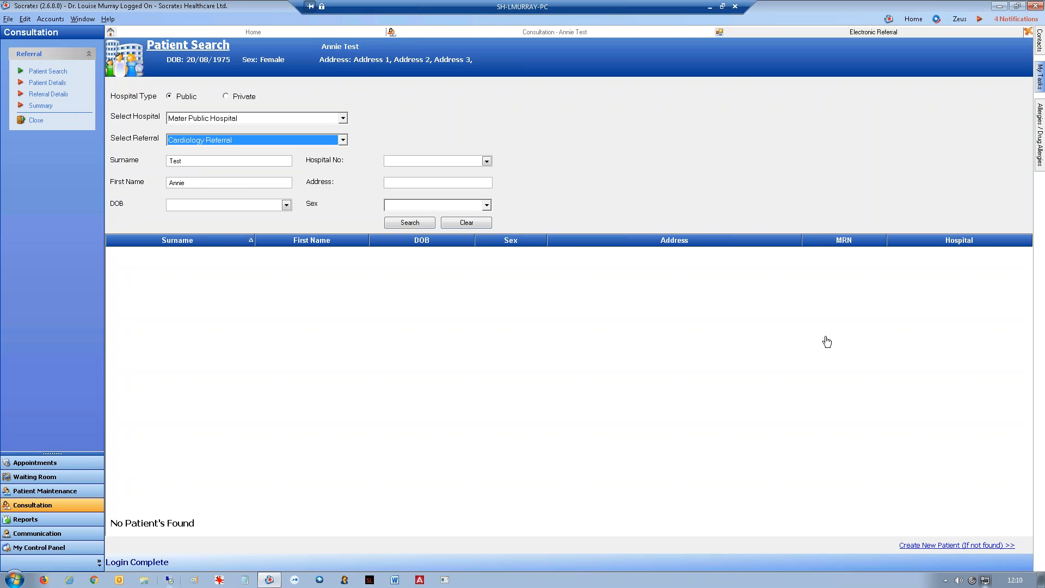
# Step: Search the hospital's records for the patient, create a new patient entry, and continue with the prefilled patient details to the referral form
pyautogui.click(411, 223)
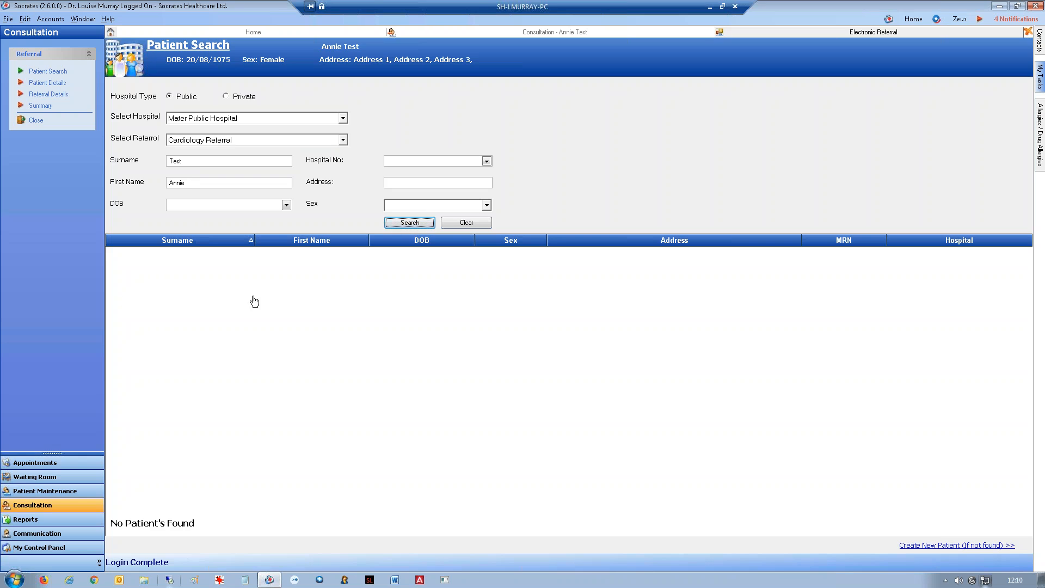
pyautogui.click(989, 546)
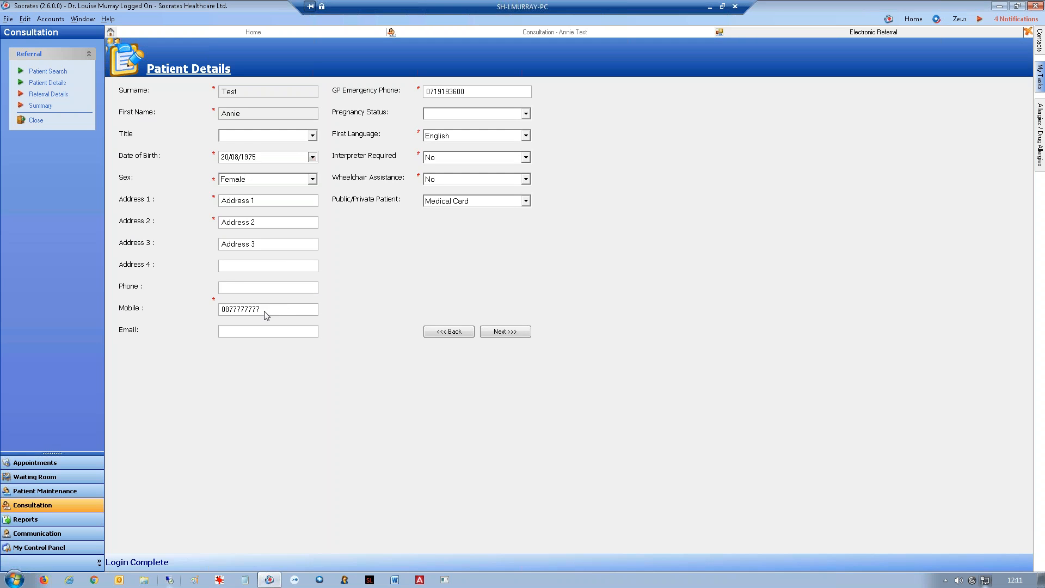
pyautogui.click(517, 332)
# Step: Set the referral priority to Urgent and enter "Test" as the reason for referral and the history of presenting complaints
pyautogui.press('u')
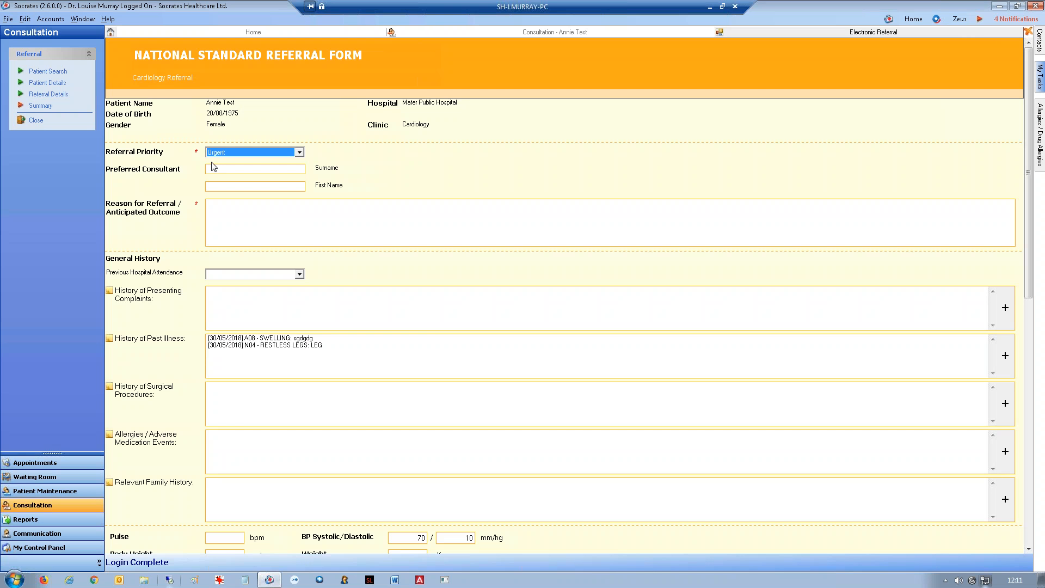
pyautogui.press('Tab')
pyautogui.write('Test')
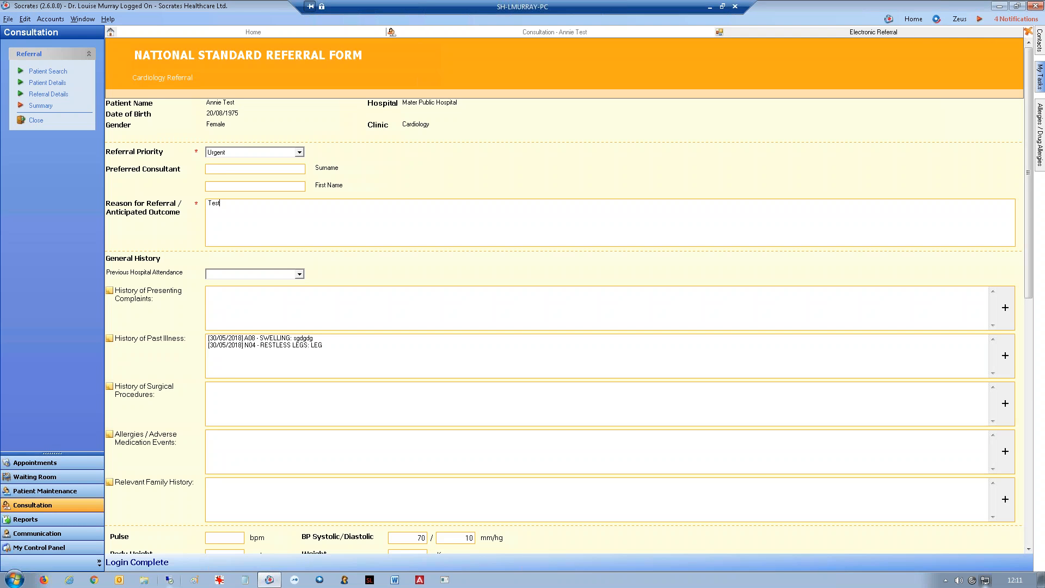
pyautogui.press('Tab')
pyautogui.press('Tab')
pyautogui.write('Test')
pyautogui.click(318, 383)
# Step: Attach the patient's Scan Test document to the referral form's file attachments
pyautogui.scroll(-5, 318, 383)
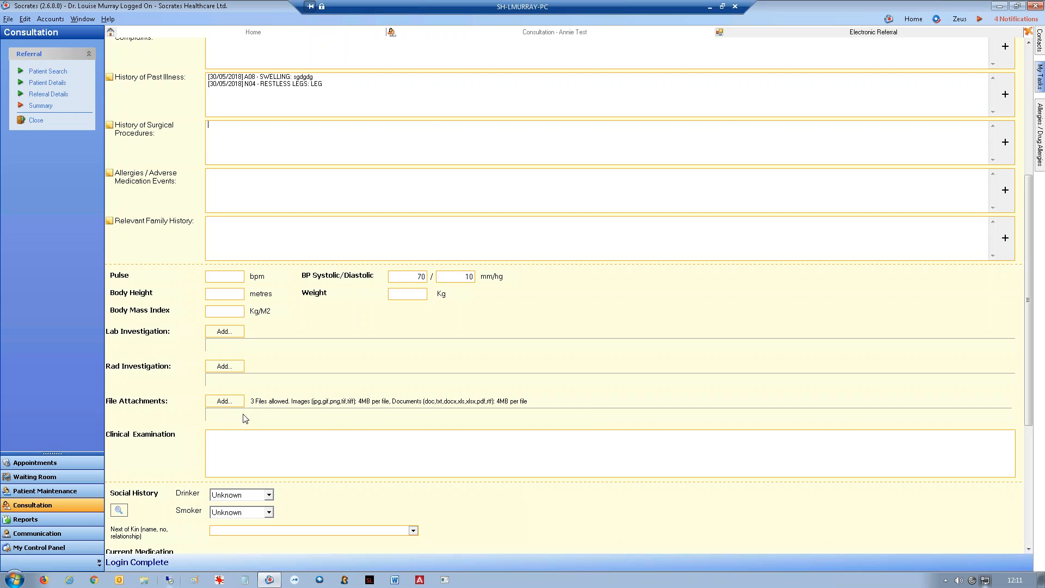
pyautogui.click(222, 401)
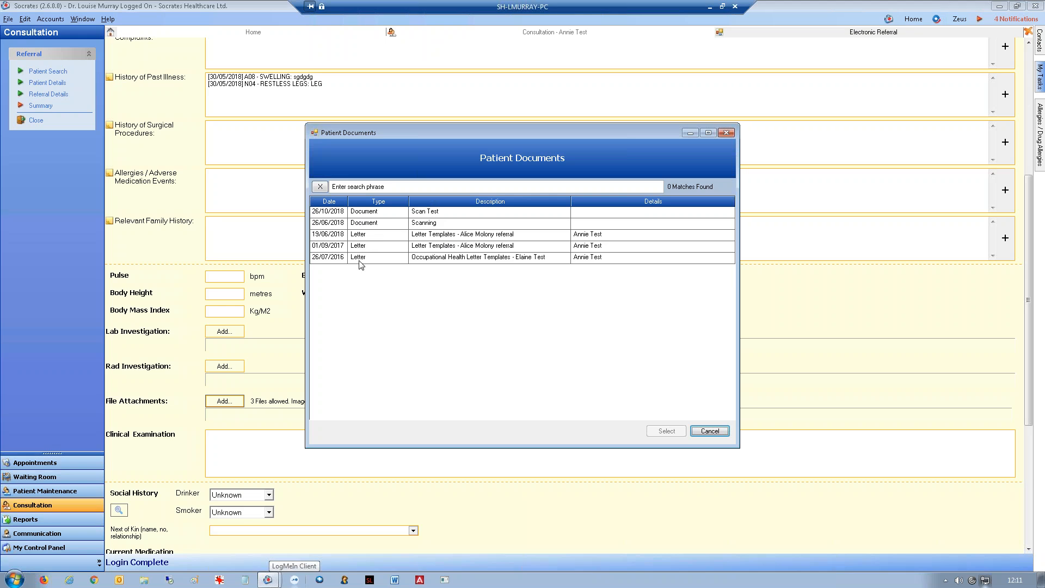
pyautogui.click(421, 213)
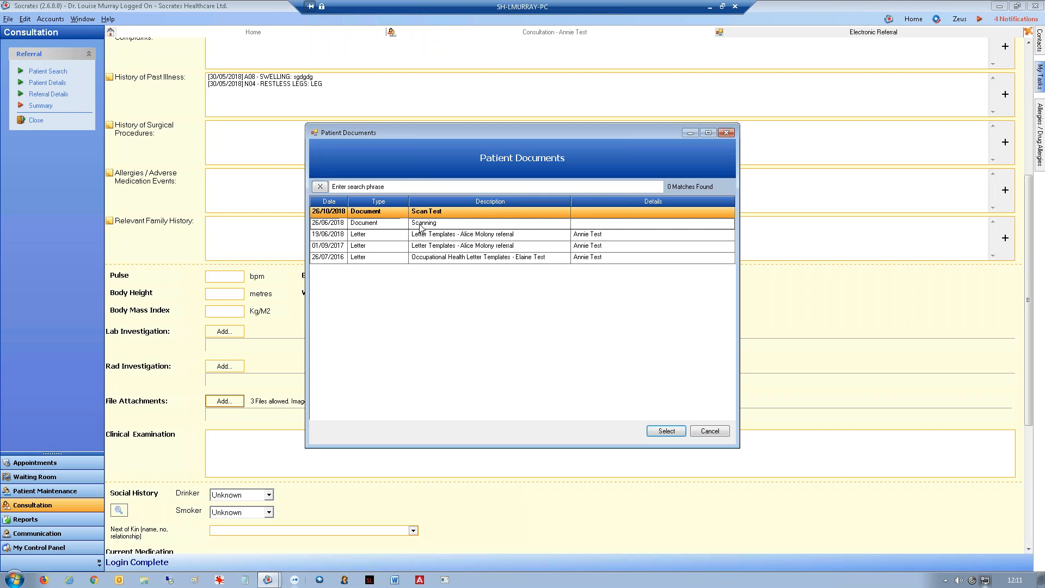
pyautogui.click(667, 432)
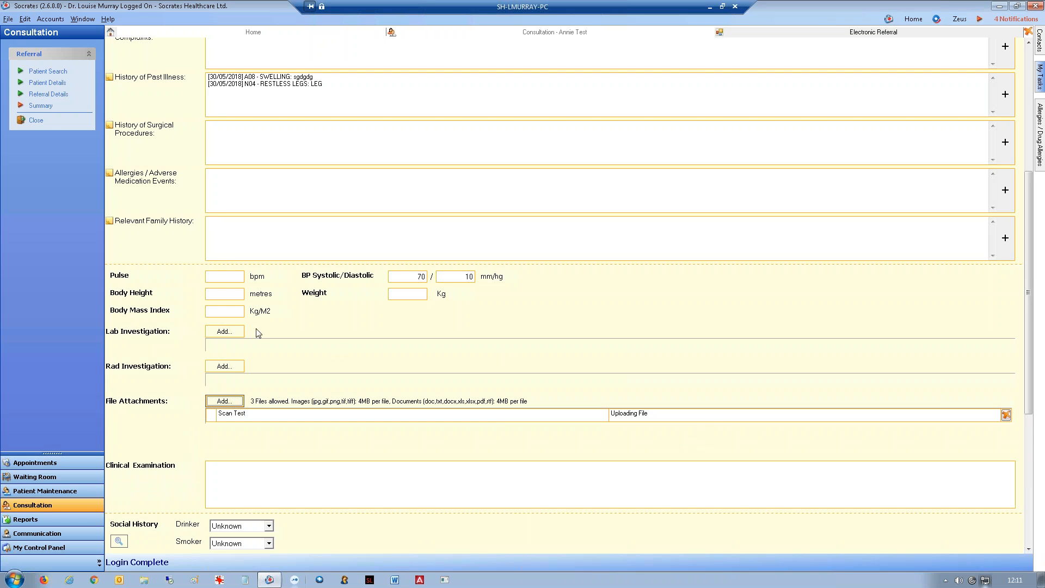
pyautogui.click(228, 403)
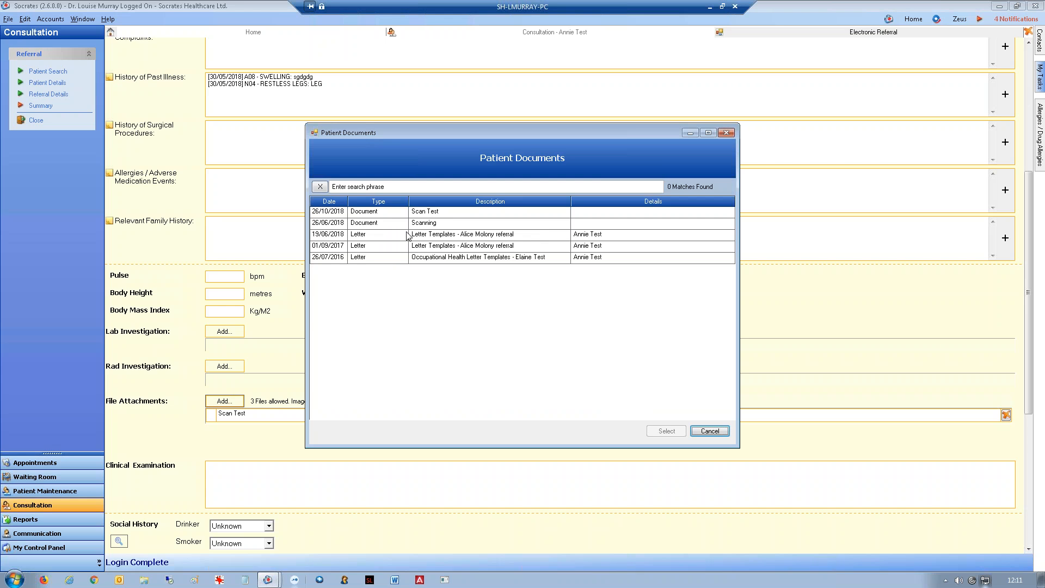
pyautogui.click(726, 134)
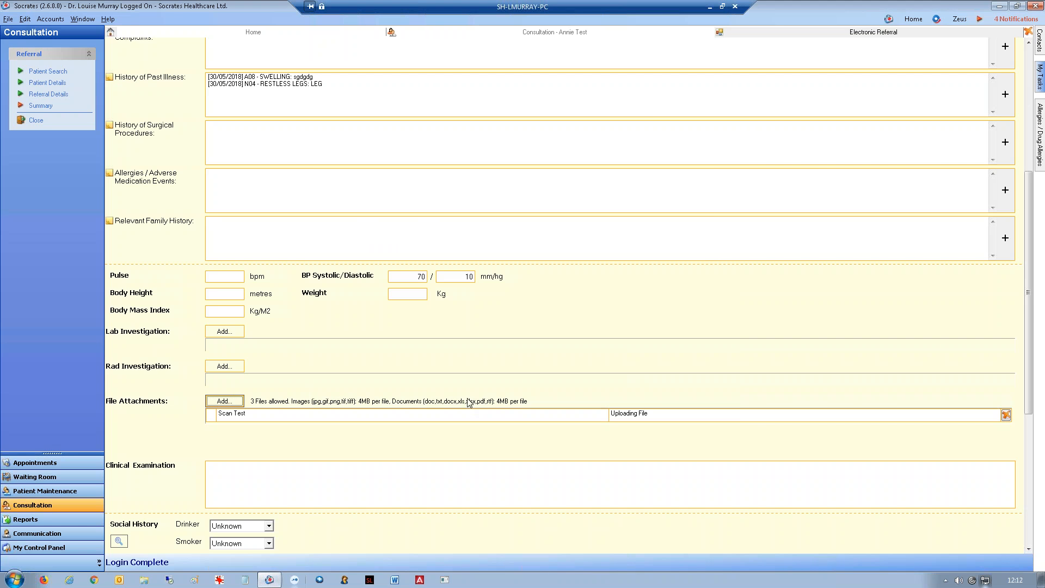
# Step: Delete the Scan Test file attachment from the referral and close the electronic referral without sending it
pyautogui.scroll(-1, 802, 439)
pyautogui.scroll(-3, 802, 439)
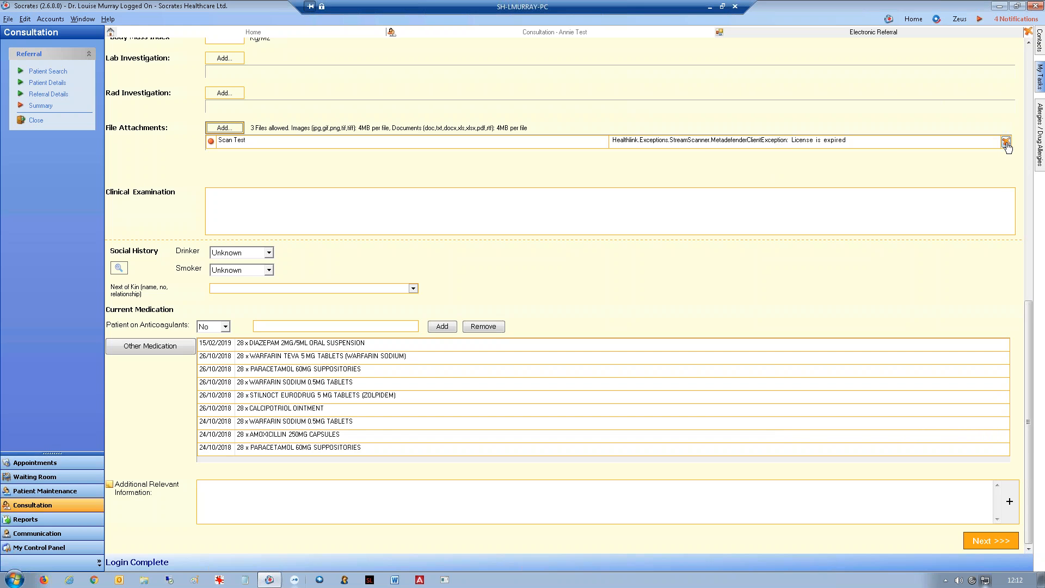
pyautogui.moveTo(724, 147)
pyautogui.click(1006, 143)
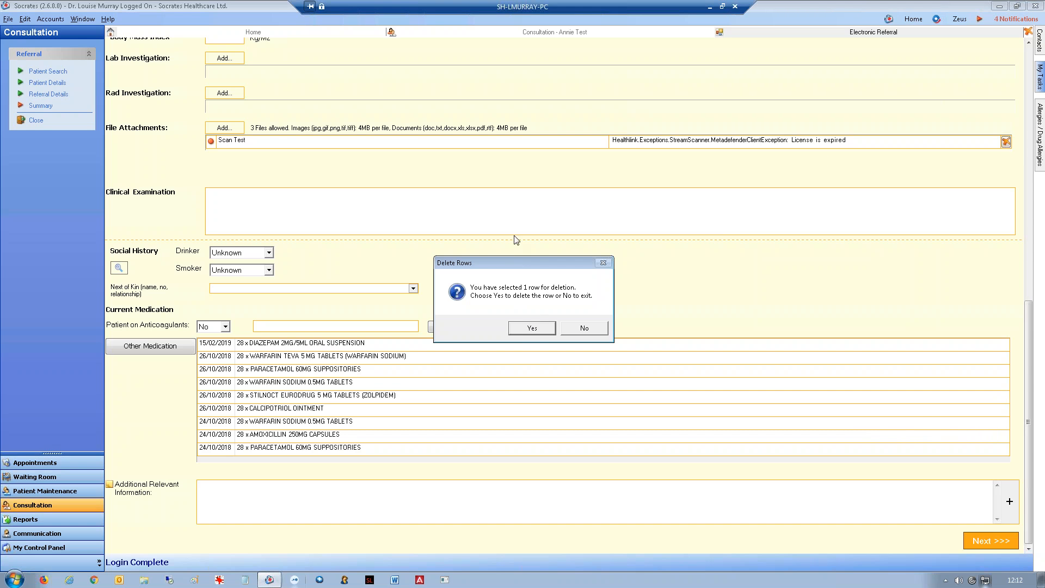
pyautogui.click(531, 329)
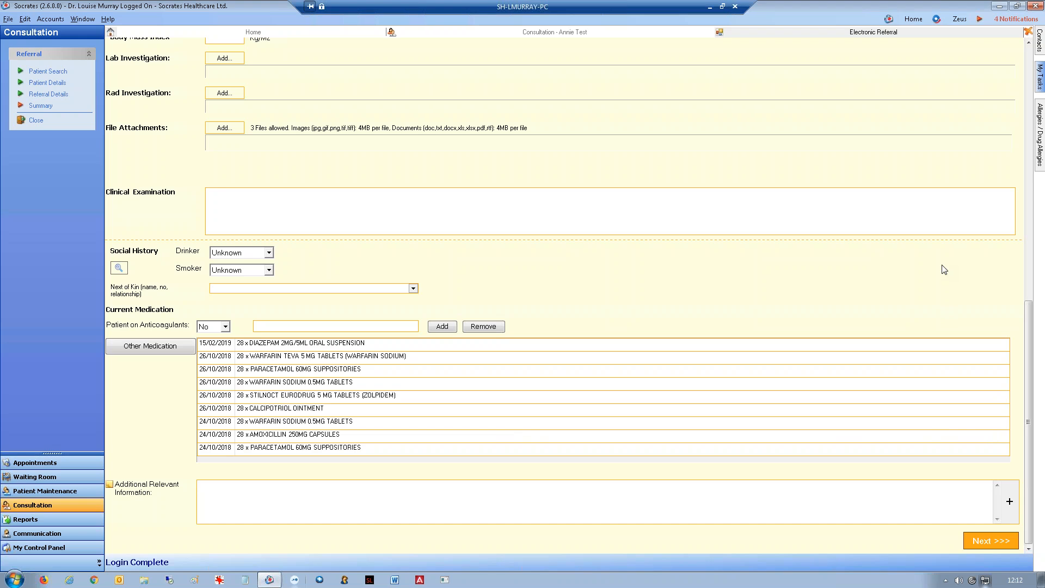
pyautogui.click(1027, 32)
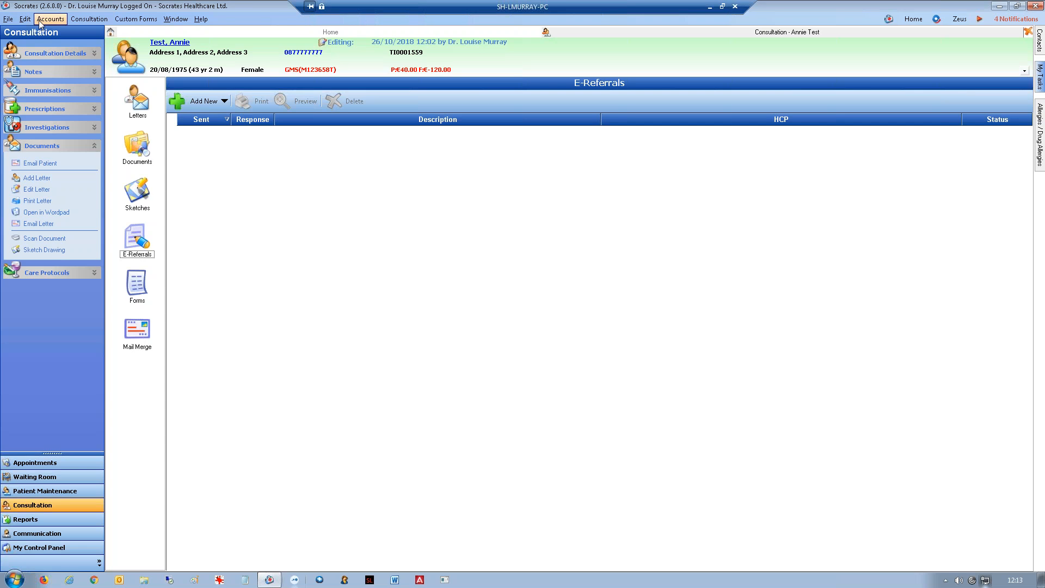
# Step: Lock the Socrates screen and unlock it by entering the account password
pyautogui.click(7, 20)
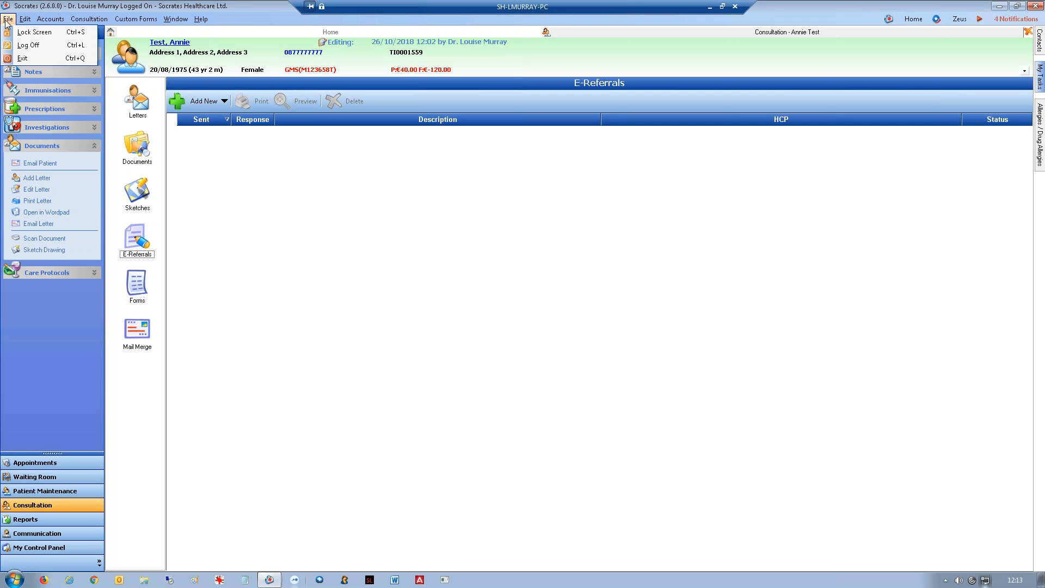
pyautogui.click(32, 32)
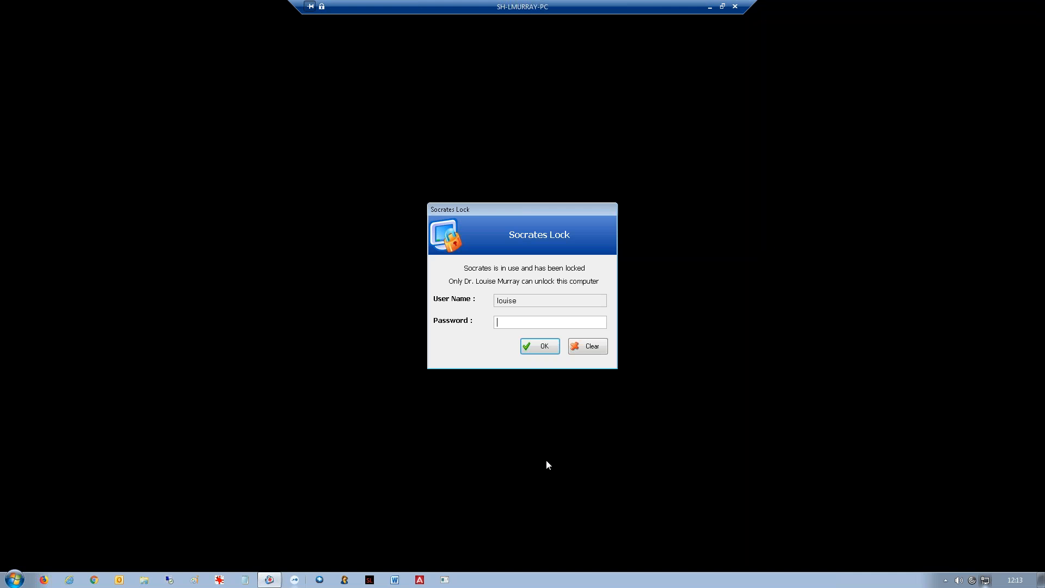
pyautogui.write('*************')
pyautogui.press('Return')
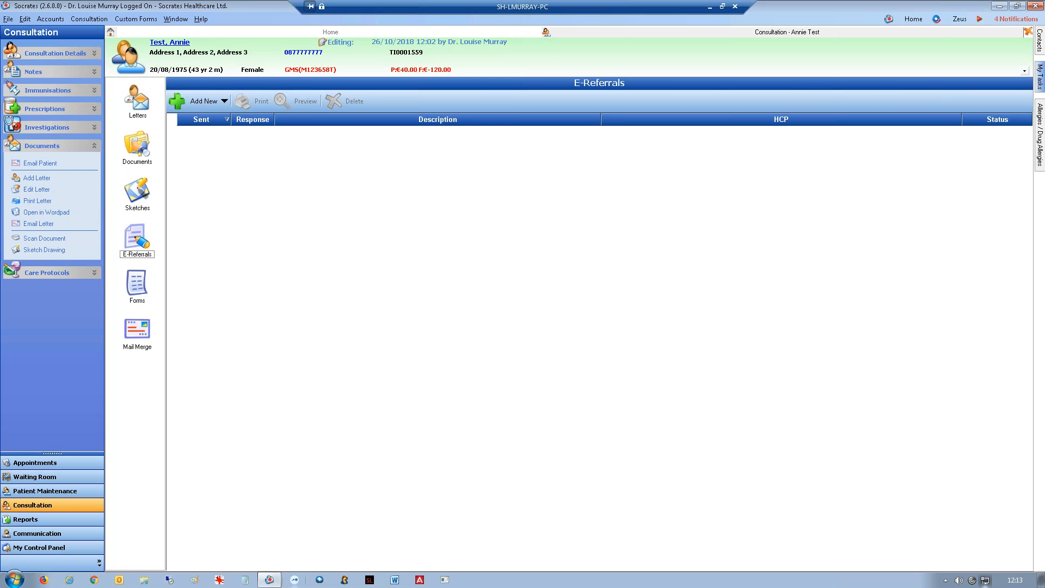
# Step: Set the lock screen after inactivity to 20 minutes in the client preferences for notifications
pyautogui.click(26, 20)
pyautogui.click(25, 34)
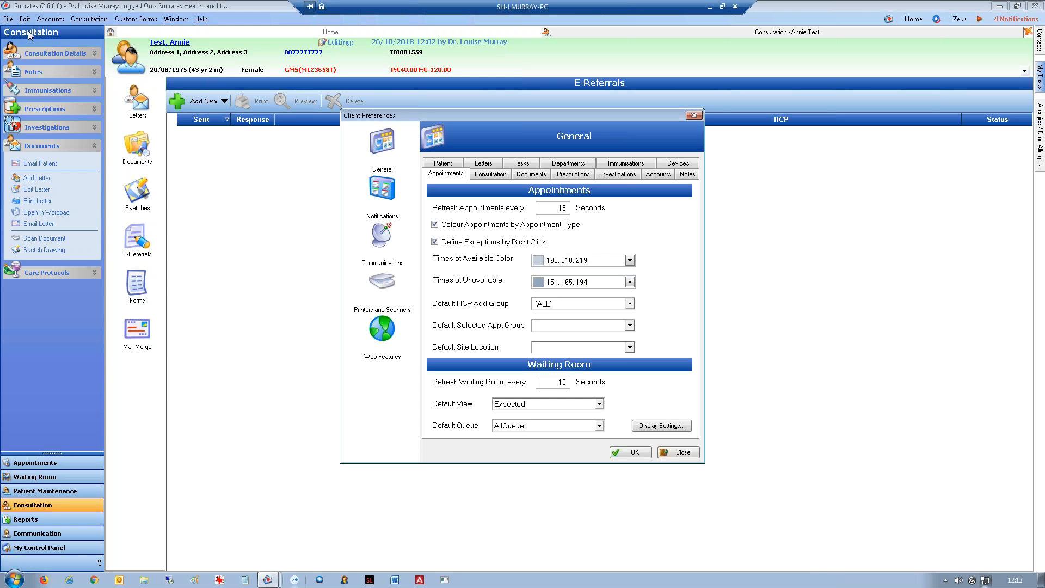
pyautogui.click(386, 208)
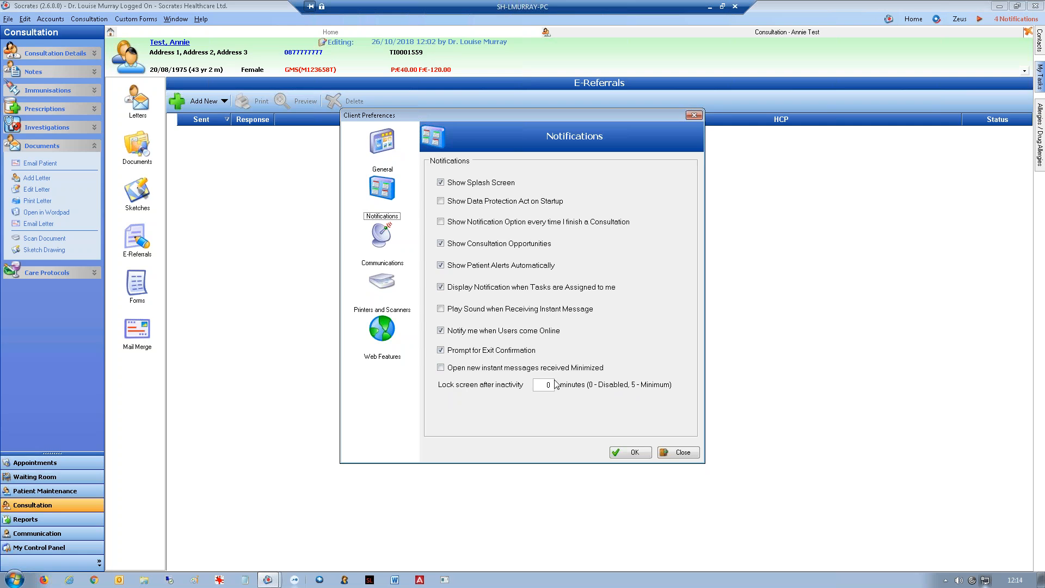
pyautogui.press('Tab')
pyautogui.write('20')
pyautogui.click(636, 453)
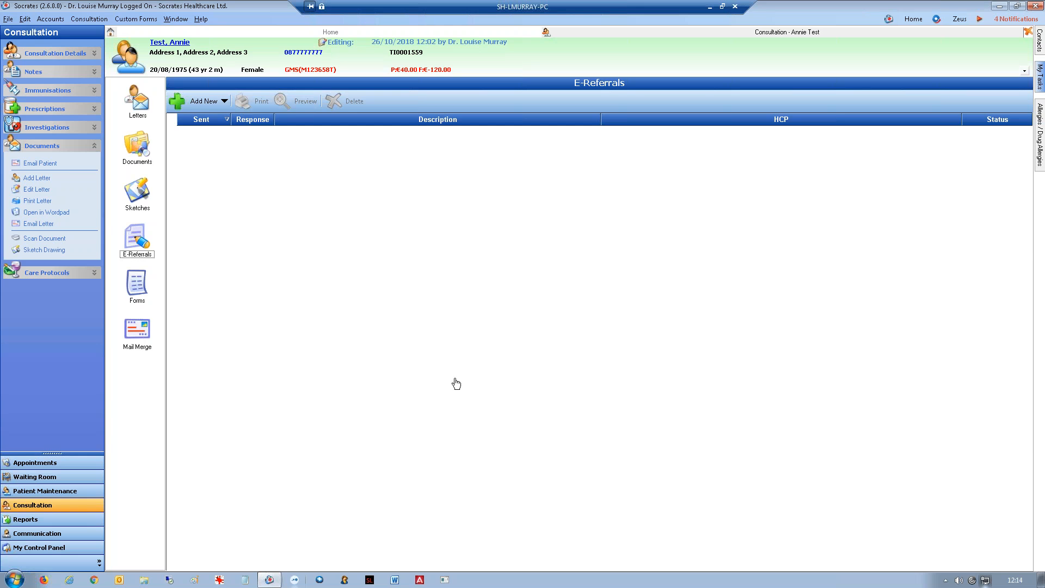
# Step: Enable Open new instant messages received Minimized in the client preferences for notifications
pyautogui.click(25, 19)
pyautogui.click(38, 32)
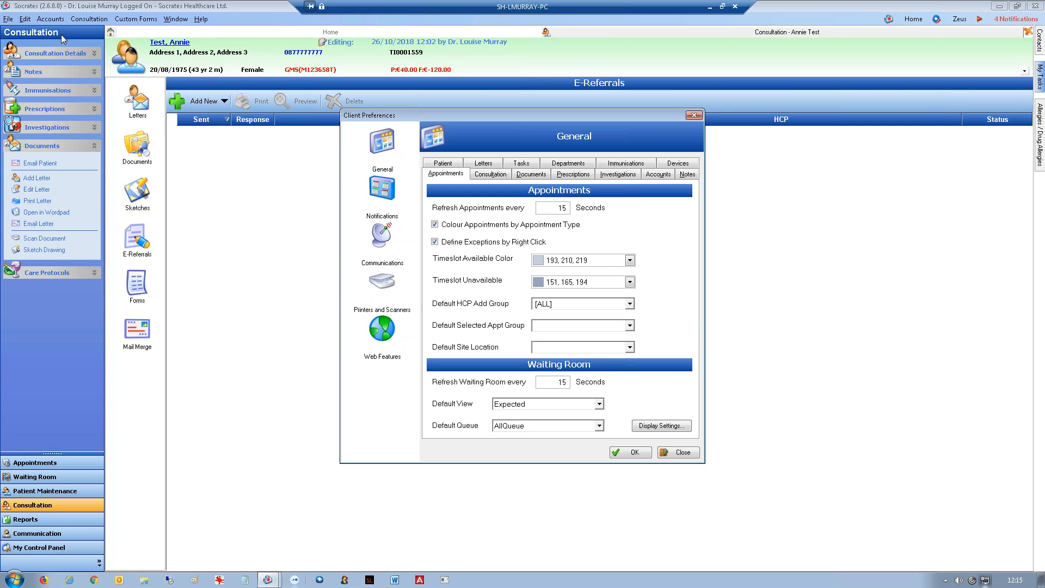
pyautogui.click(392, 210)
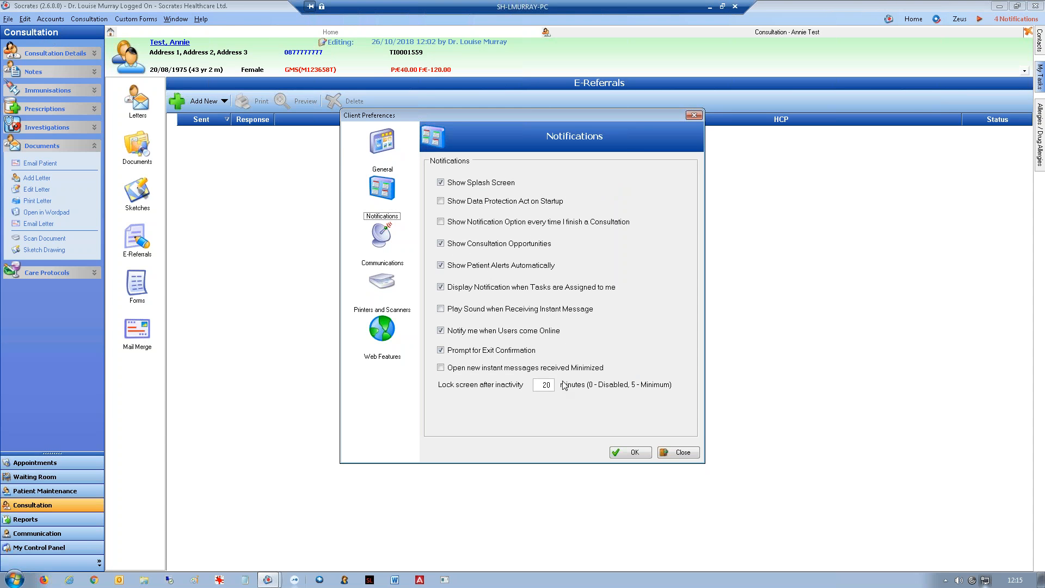
pyautogui.click(467, 369)
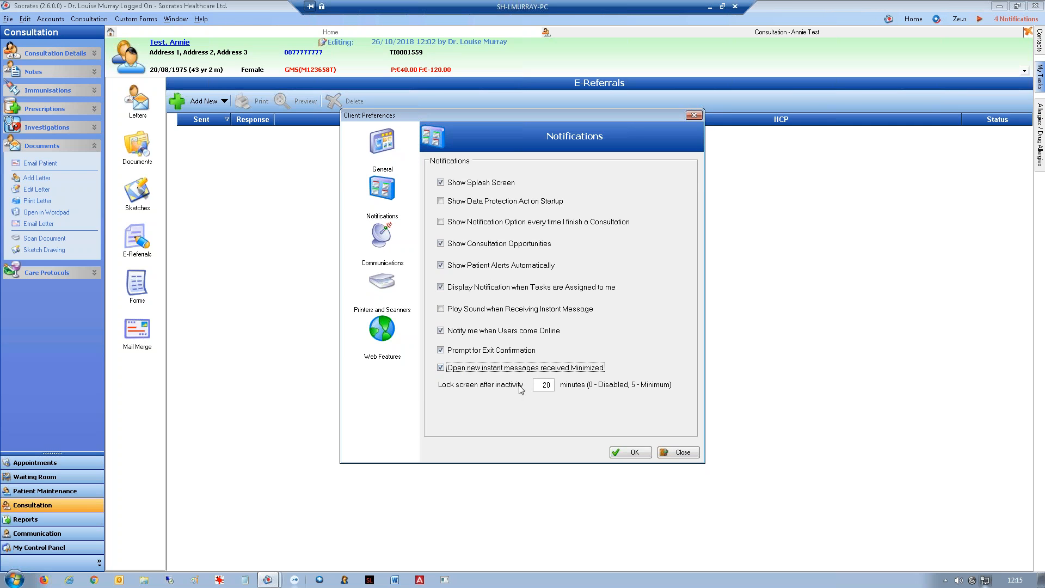
pyautogui.click(631, 452)
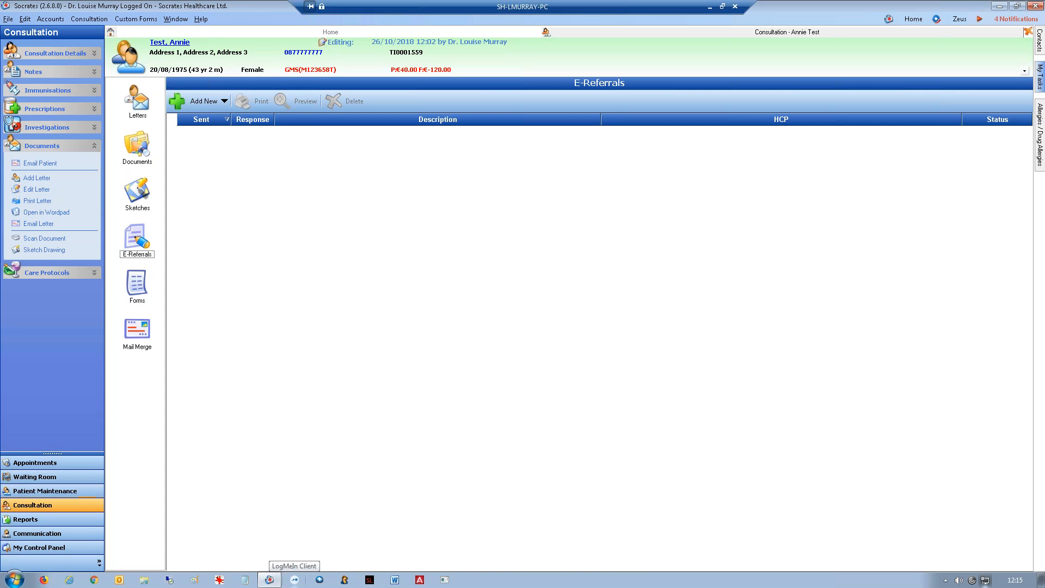
# Step: From the patient's consultation details, check the Send SMS form for the patient's mobile number and close it unsent
pyautogui.click(31, 56)
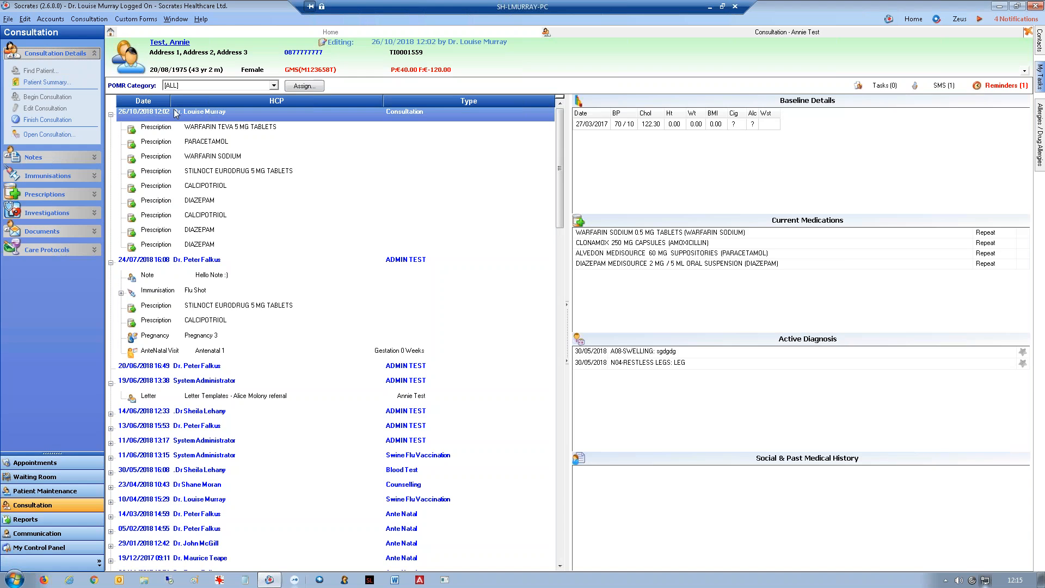
pyautogui.click(305, 55)
pyautogui.click(659, 162)
# Step: Open the SMS Messaging page of the Communication Center to view its sending options
pyautogui.click(36, 534)
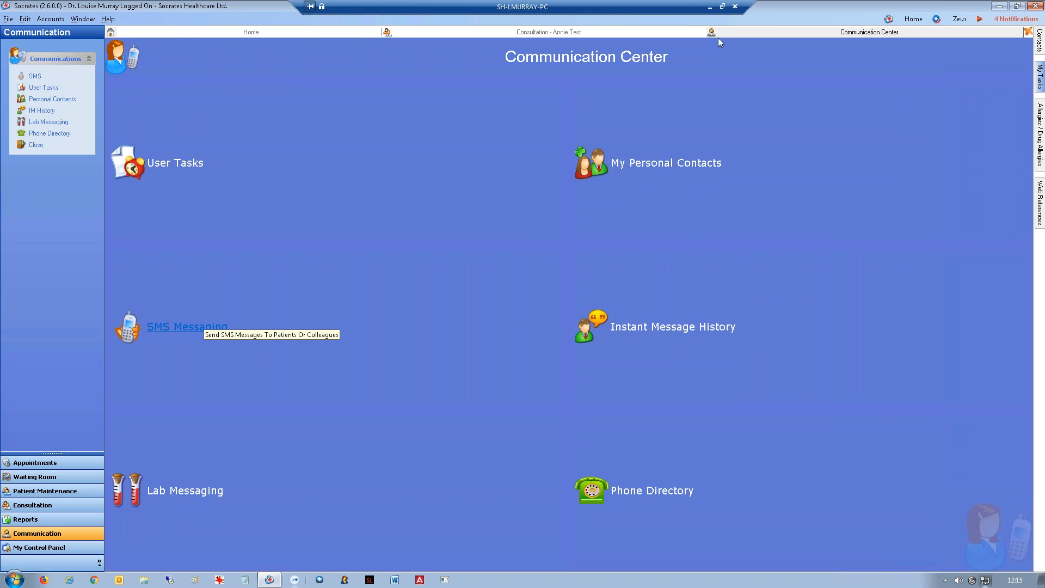
pyautogui.click(401, 318)
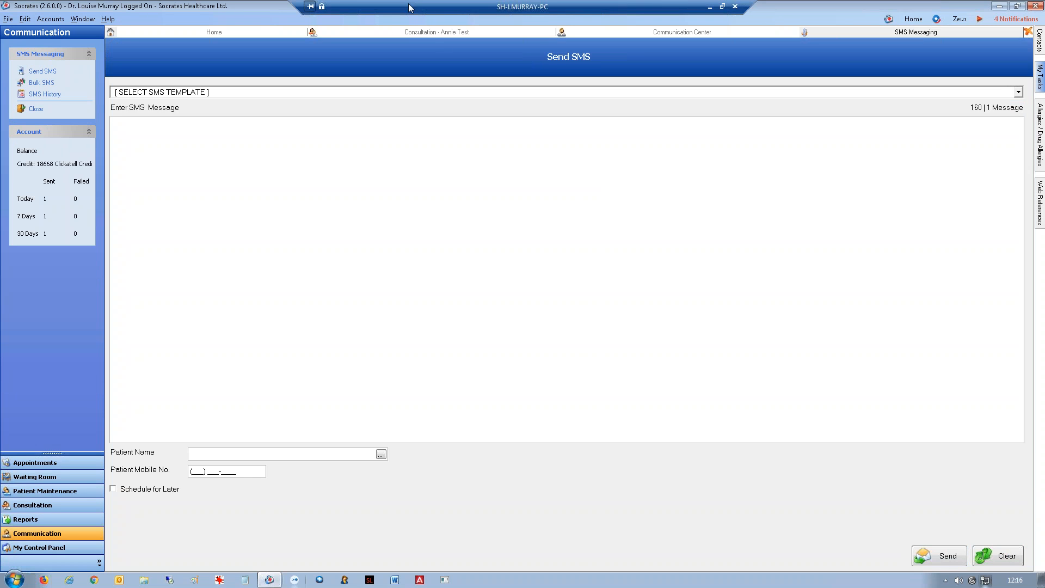
# Step: Return to the patient's consultation, view the Send SMS form and close it unsent, and open the patient's SMS history
pyautogui.click(445, 31)
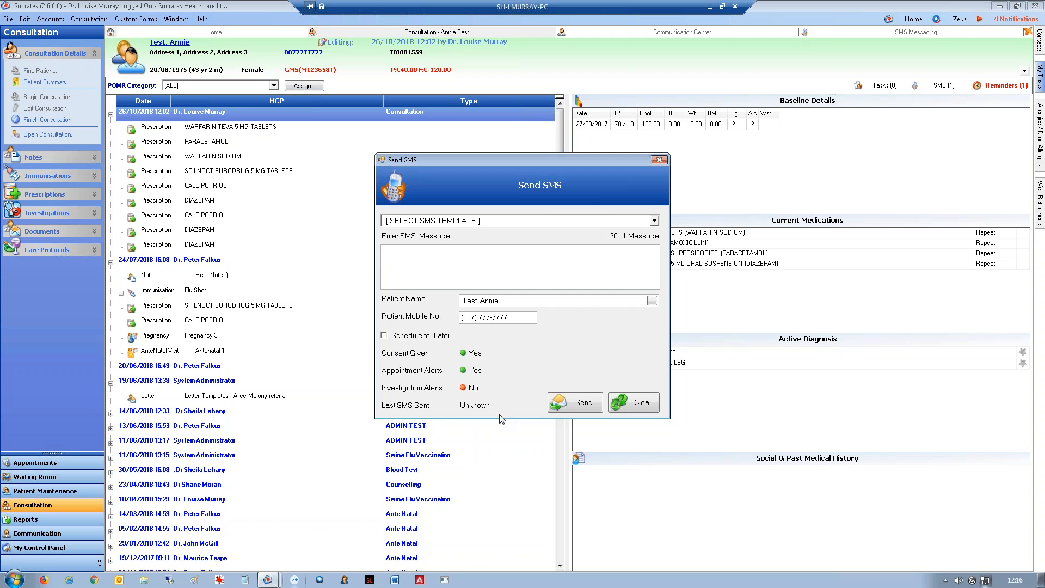
pyautogui.click(657, 160)
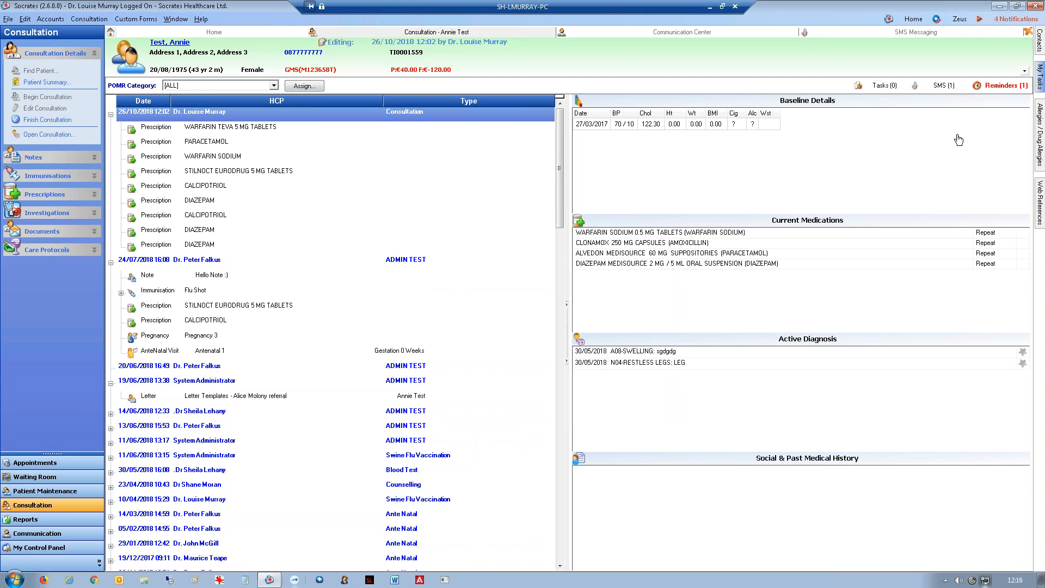
pyautogui.click(949, 87)
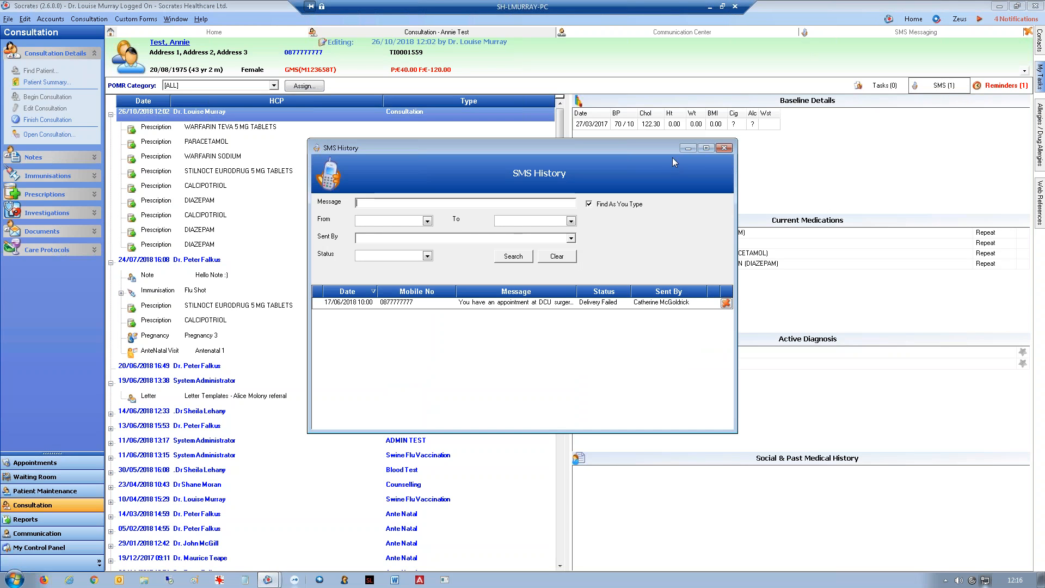
# Step: Close the patient's SMS history and return to the consultation details
pyautogui.click(724, 148)
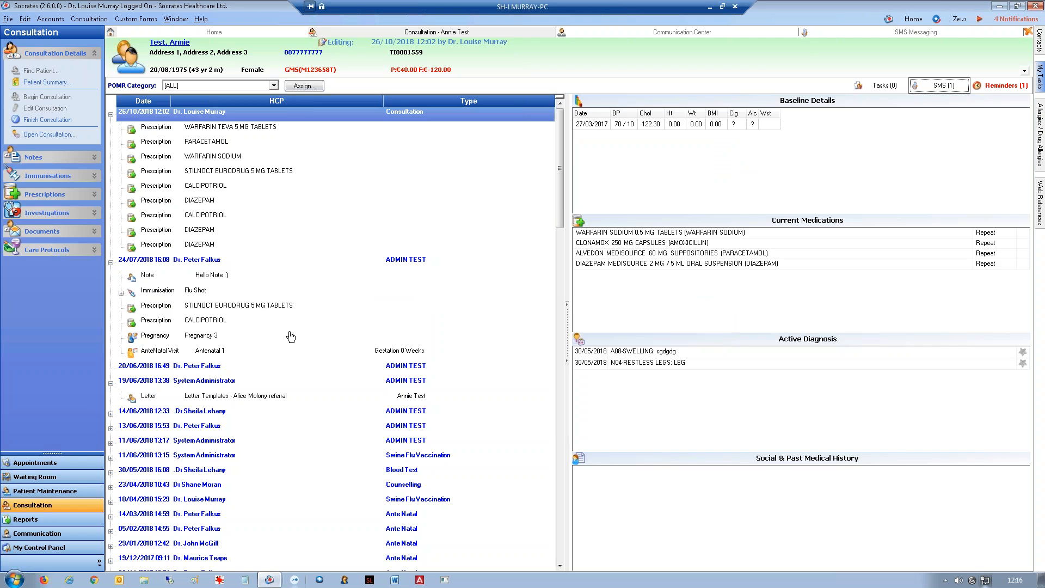
pyautogui.click(152, 20)
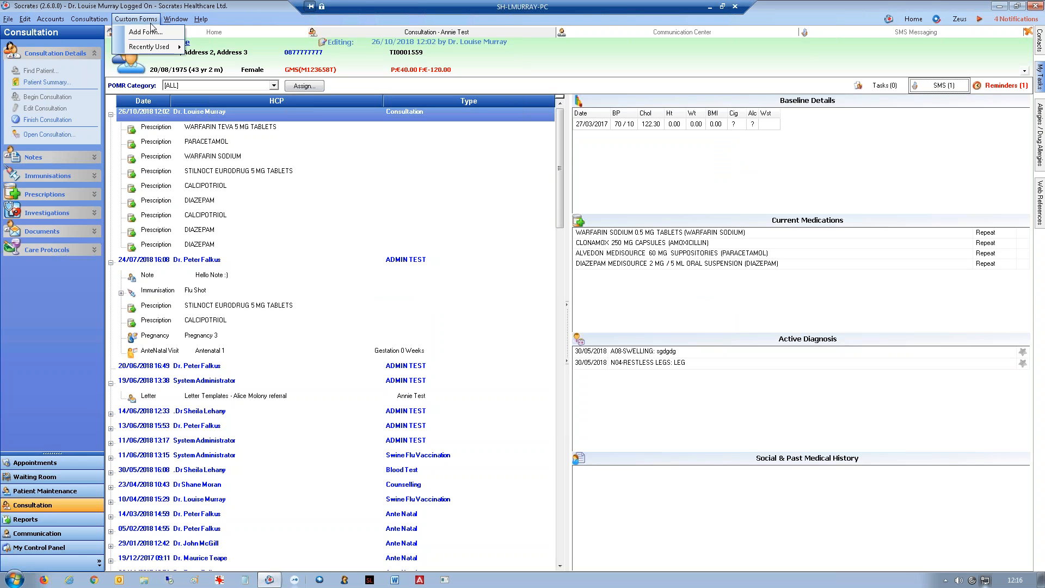
pyautogui.click(786, 197)
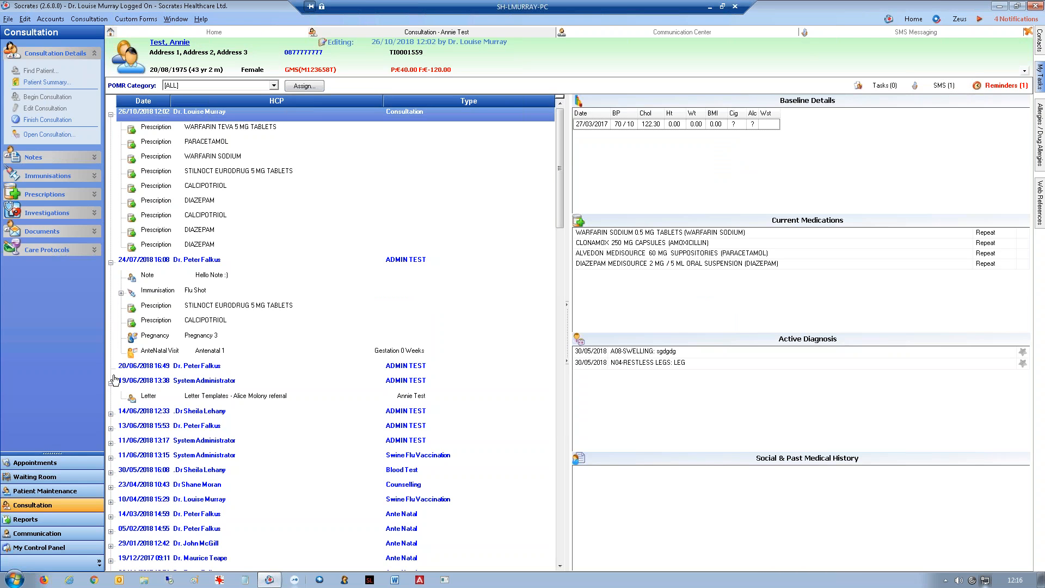
# Step: From the appointments diary's 09:00 meeting exception, remove the date filter to list all exceptions, view the 01/09/2016 meetings entry and close the manager
pyautogui.click(72, 466)
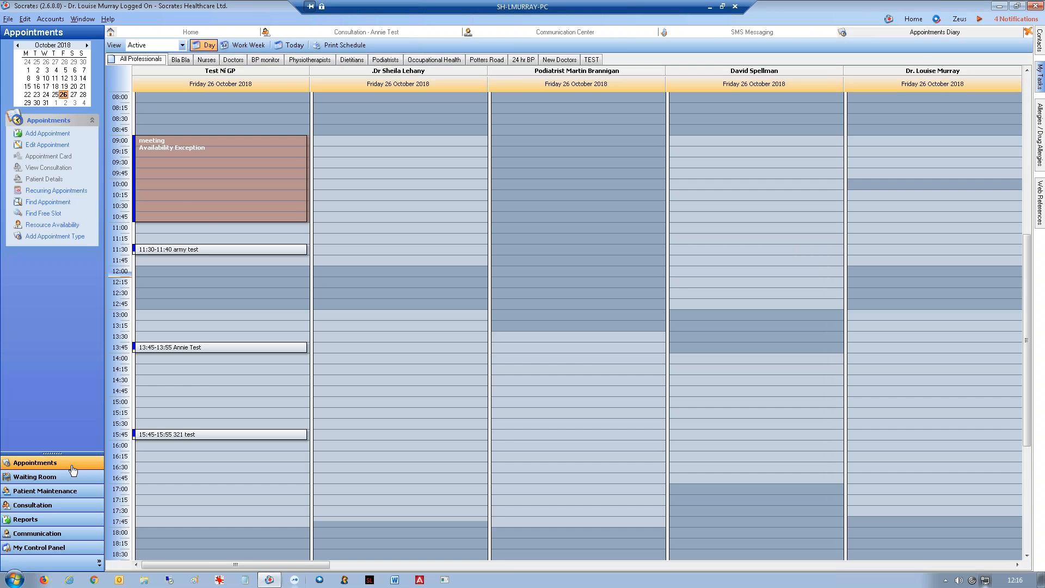
pyautogui.doubleClick(180, 169)
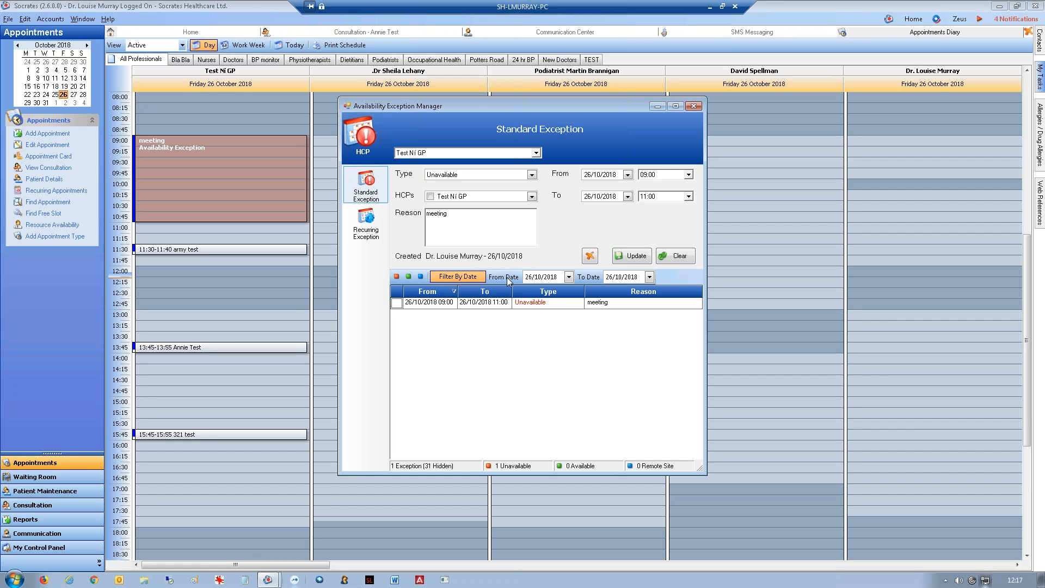
pyautogui.click(469, 278)
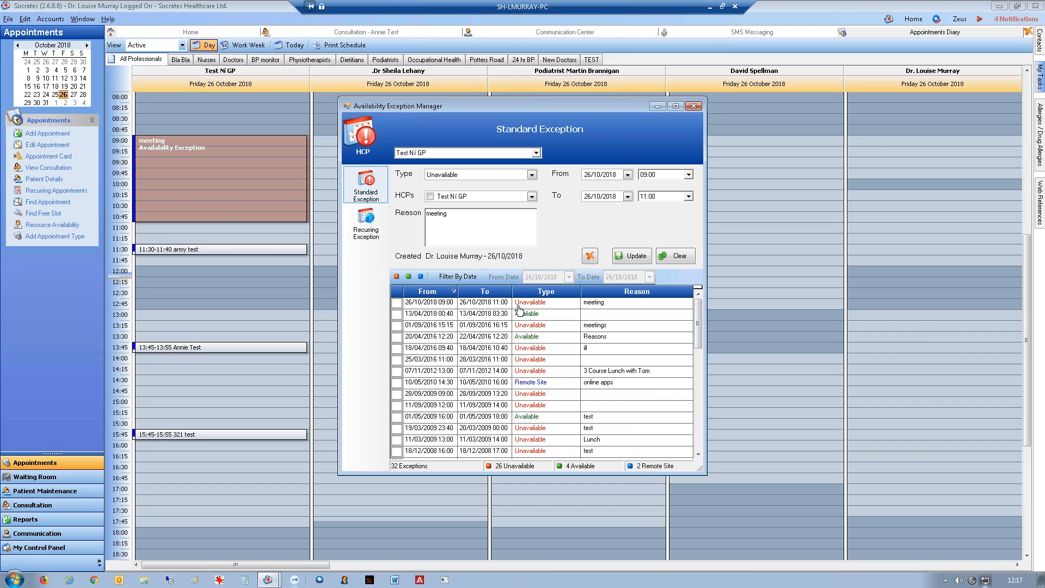
pyautogui.click(534, 326)
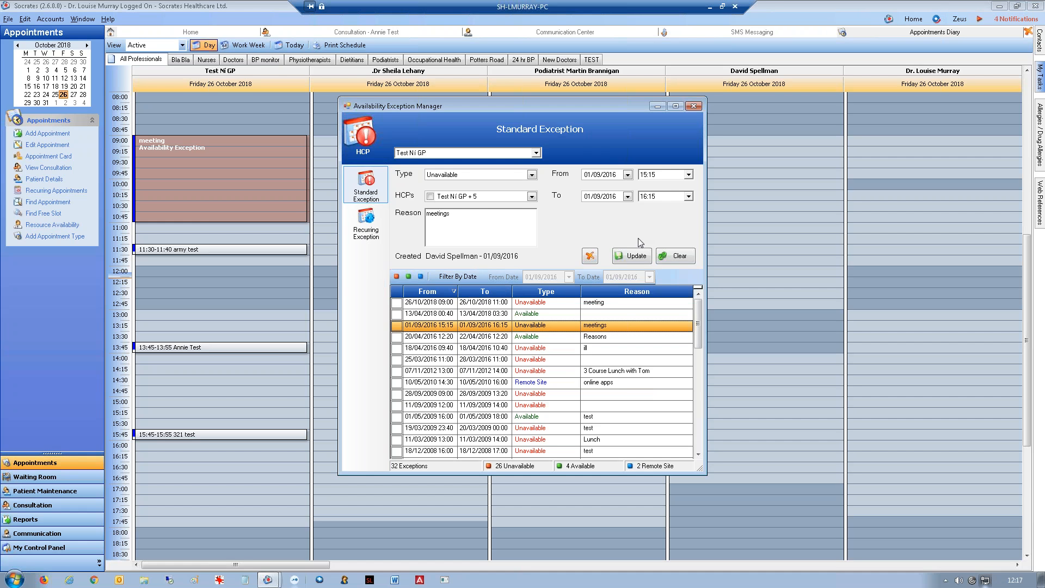
pyautogui.click(695, 108)
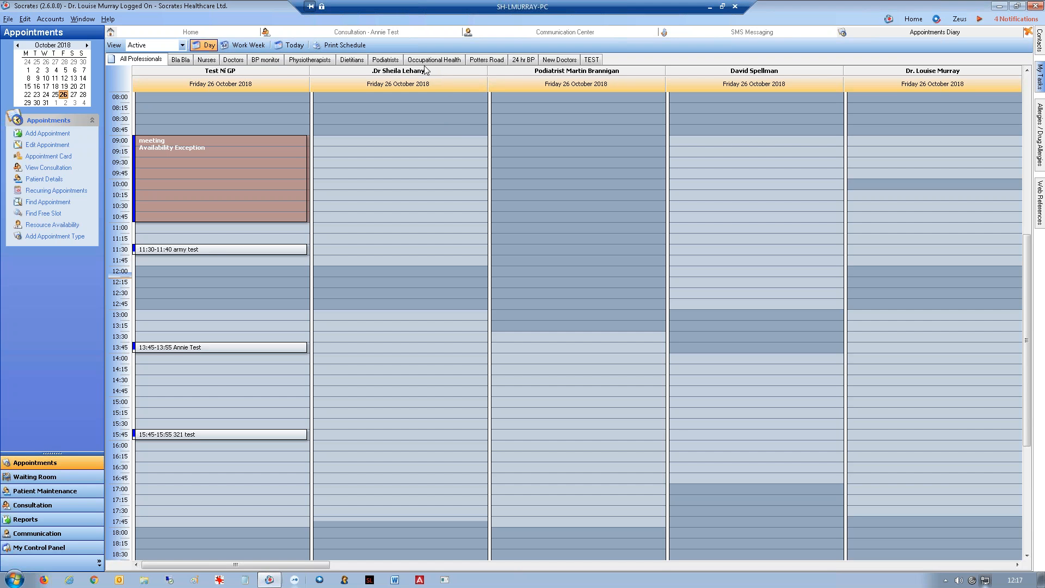
# Step: Check the patient search's default status from the 14:30 appointment slot and from a new consultation, closing each search without choosing a patient
pyautogui.doubleClick(203, 381)
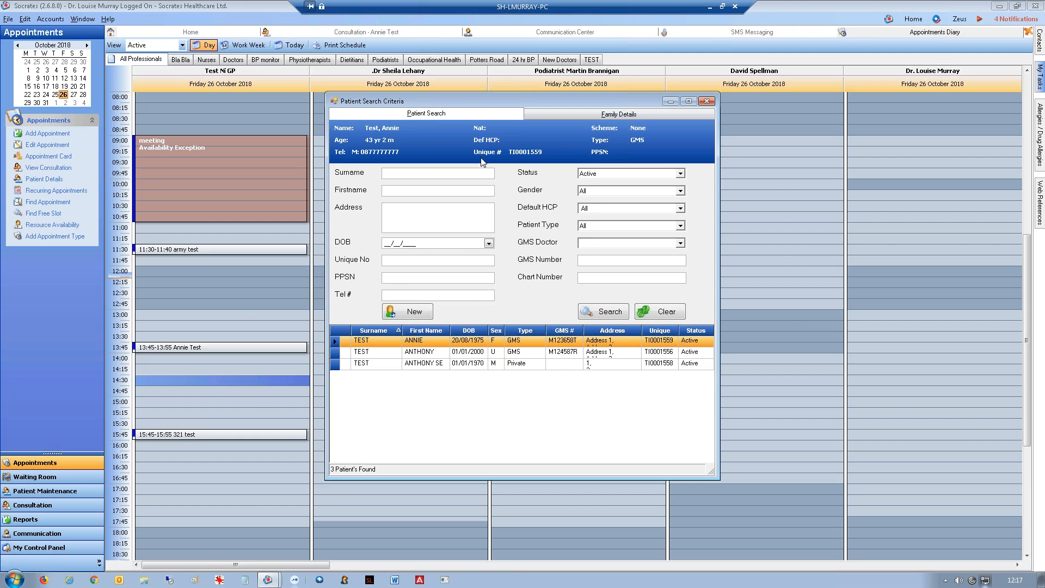
pyautogui.click(707, 101)
pyautogui.click(82, 505)
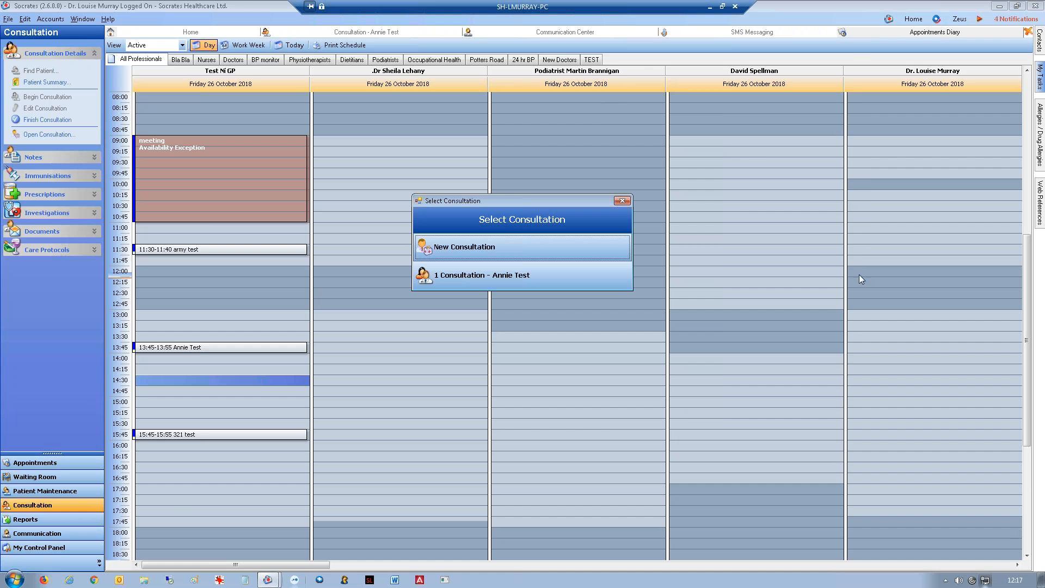
pyautogui.click(489, 246)
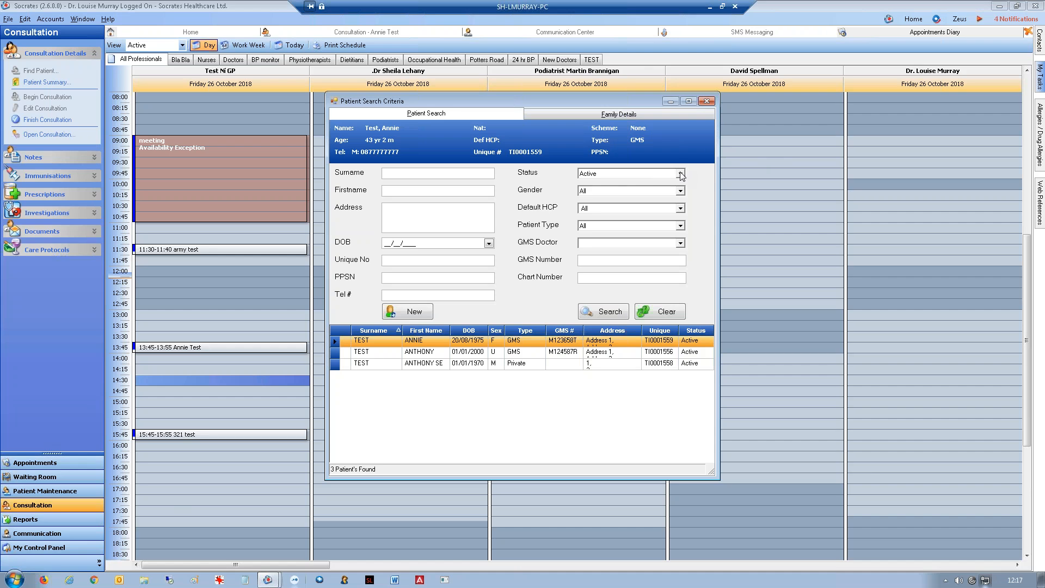
pyautogui.click(710, 101)
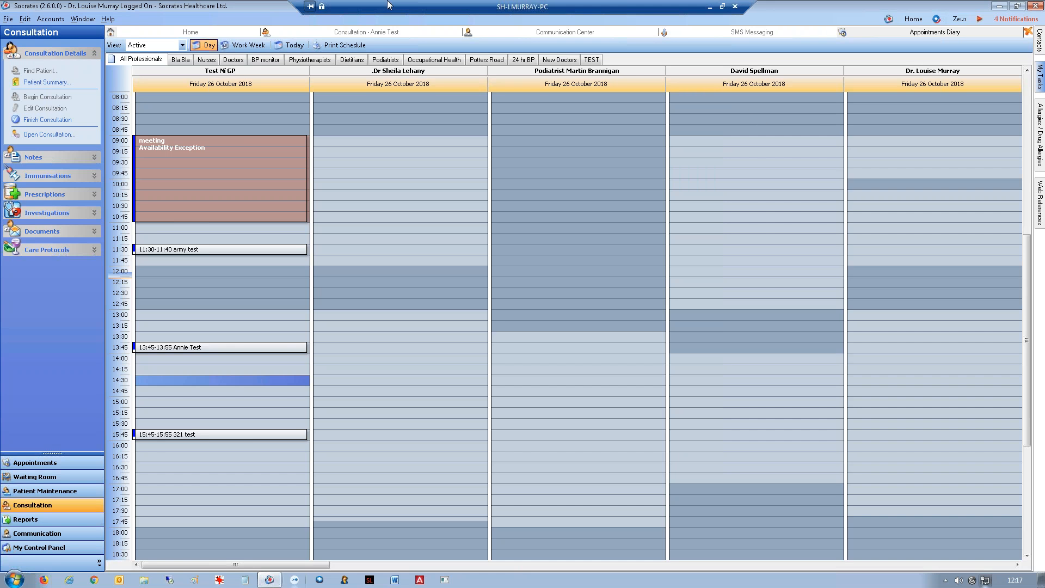
# Step: Set the Default Search Status for patients to All in the client preferences and save
pyautogui.click(25, 19)
pyautogui.click(26, 33)
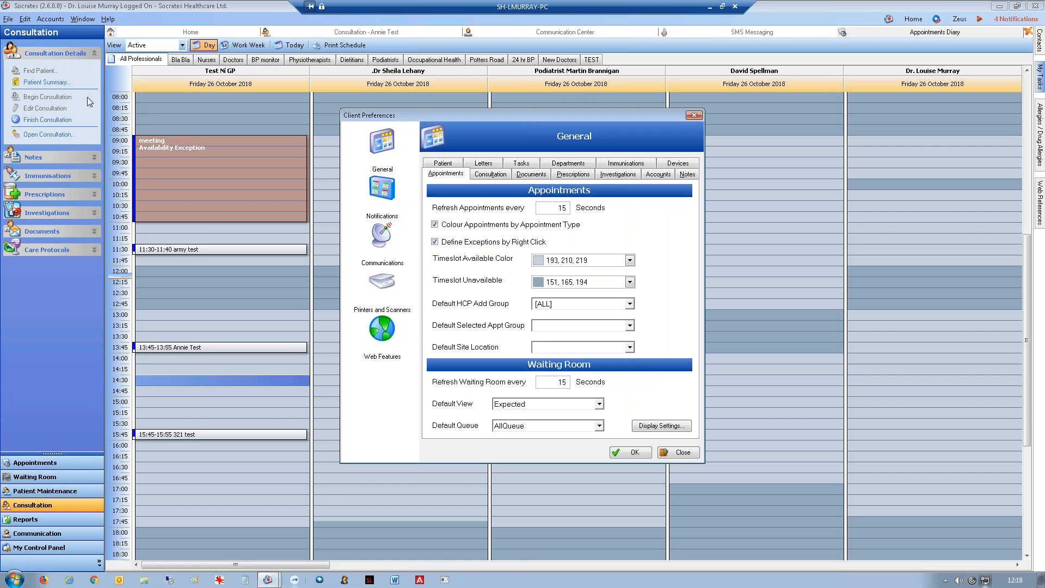
pyautogui.click(381, 152)
pyautogui.click(443, 163)
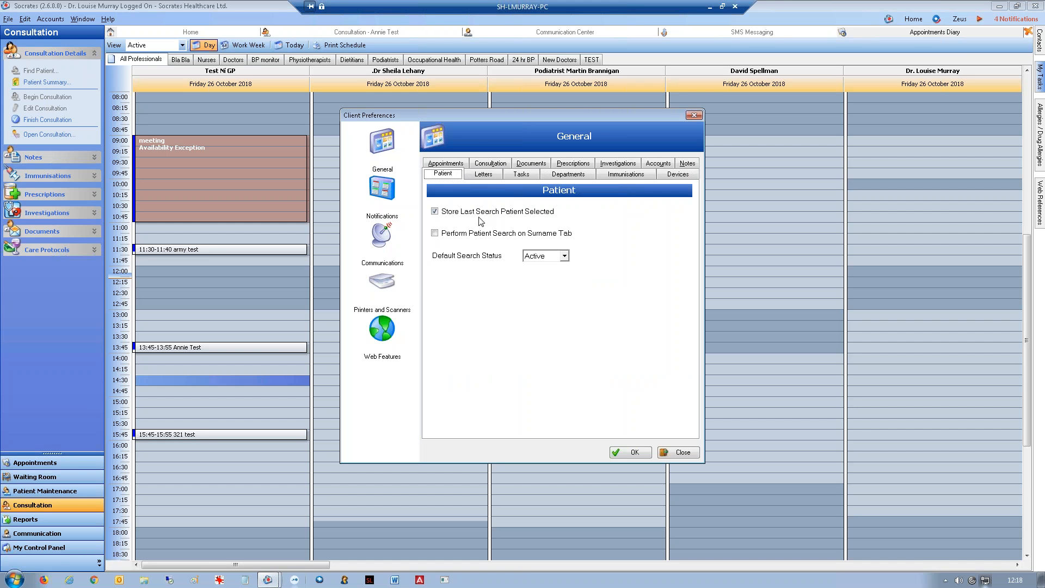
pyautogui.click(533, 261)
pyautogui.click(534, 280)
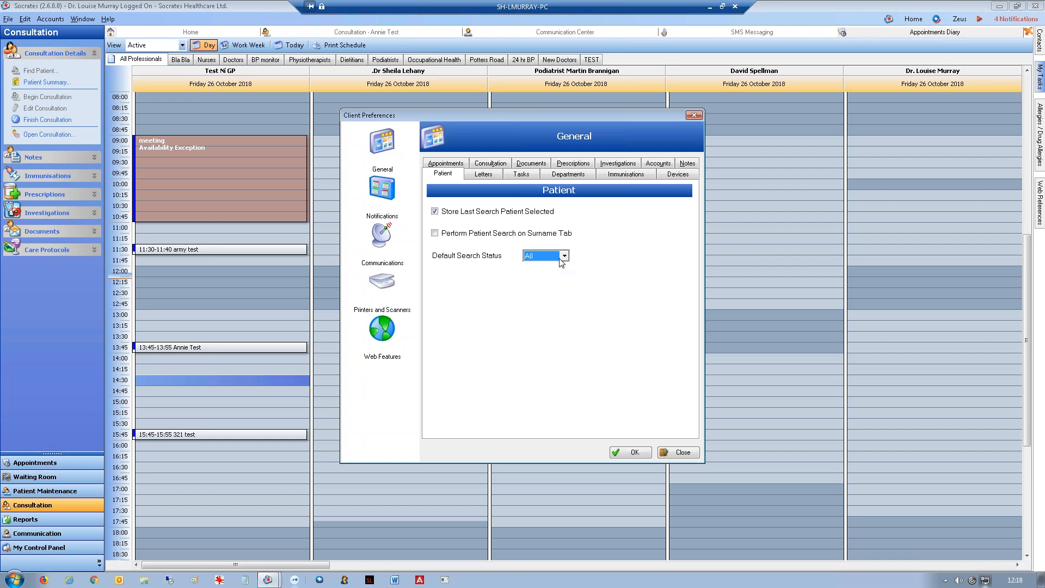
pyautogui.click(633, 453)
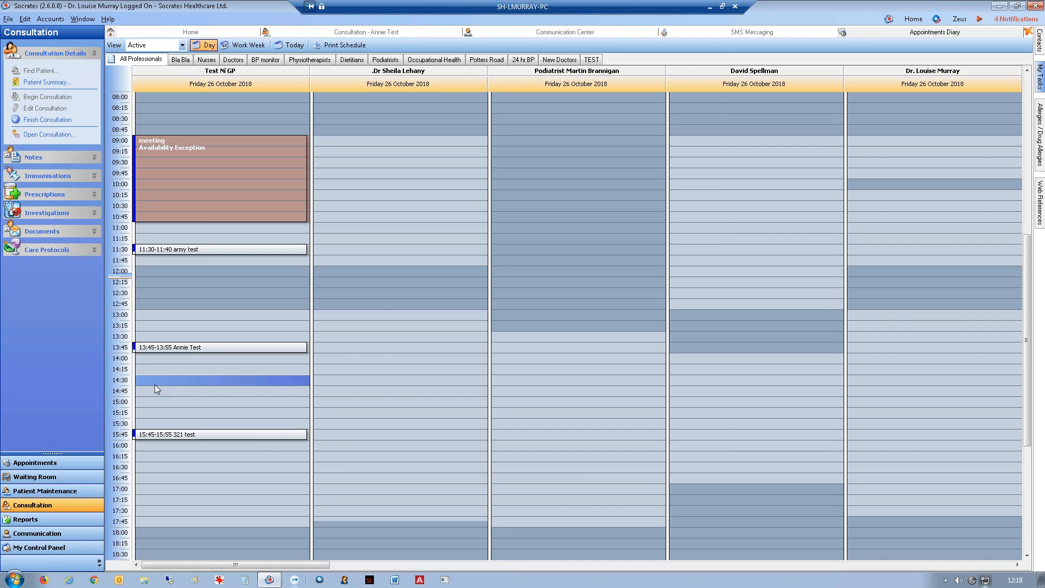
# Step: Check the patient search's status filter from the 14:30 appointment slot and from Open Patient in Patient Maintenance, closing each search
pyautogui.doubleClick(154, 384)
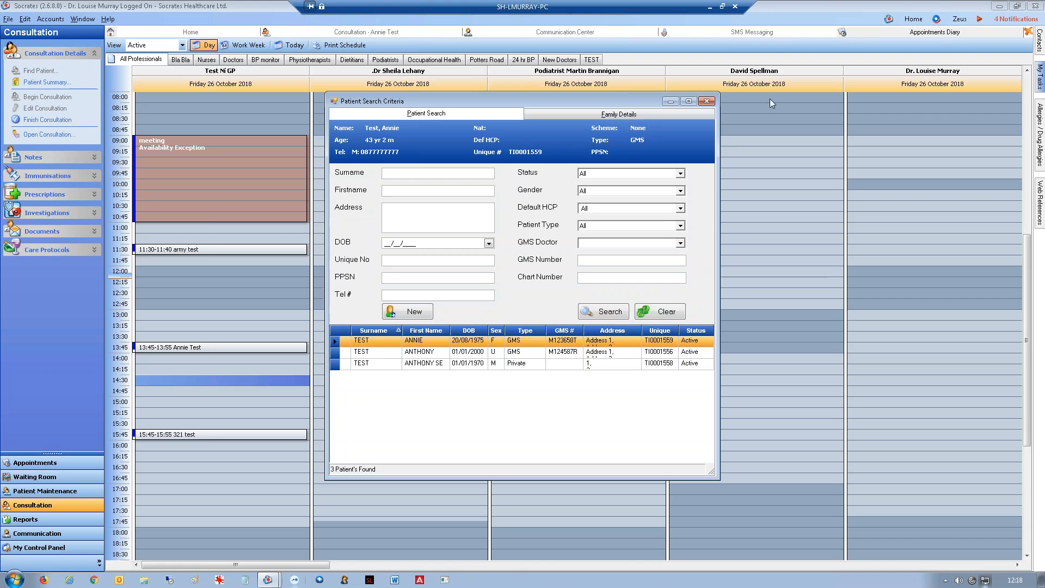
pyautogui.click(707, 101)
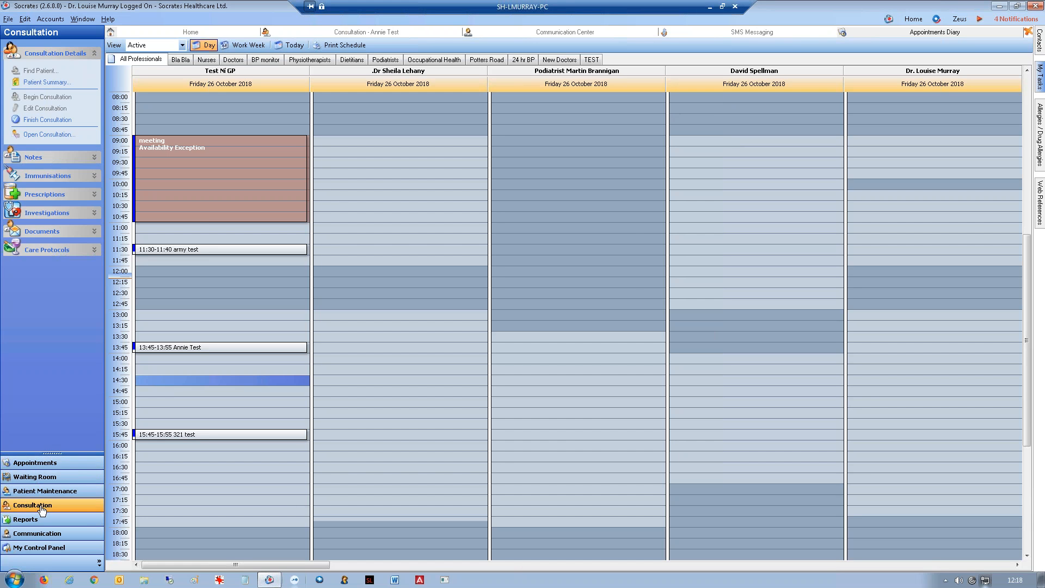
pyautogui.click(42, 509)
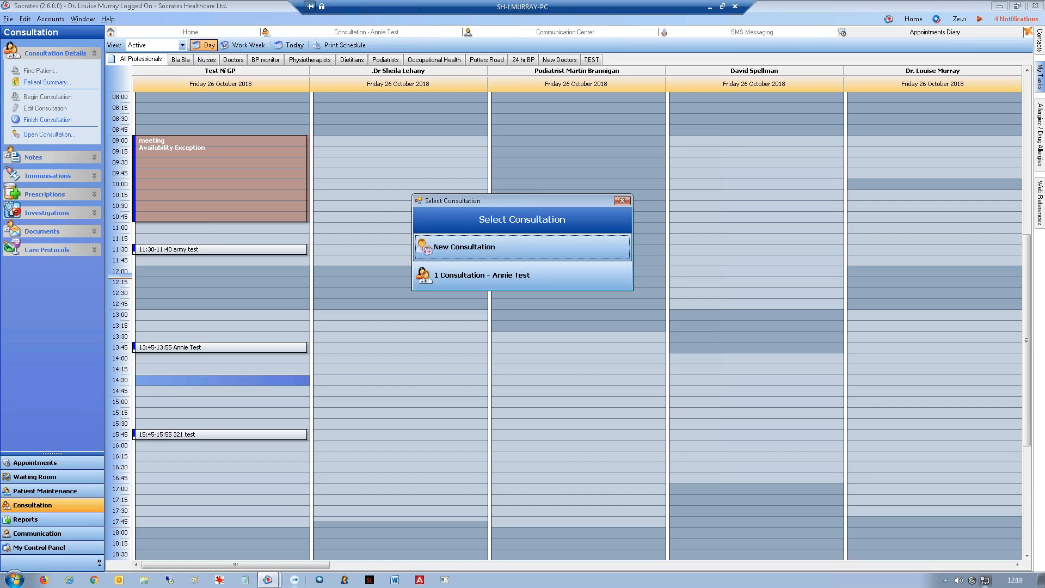
pyautogui.click(620, 202)
pyautogui.click(46, 492)
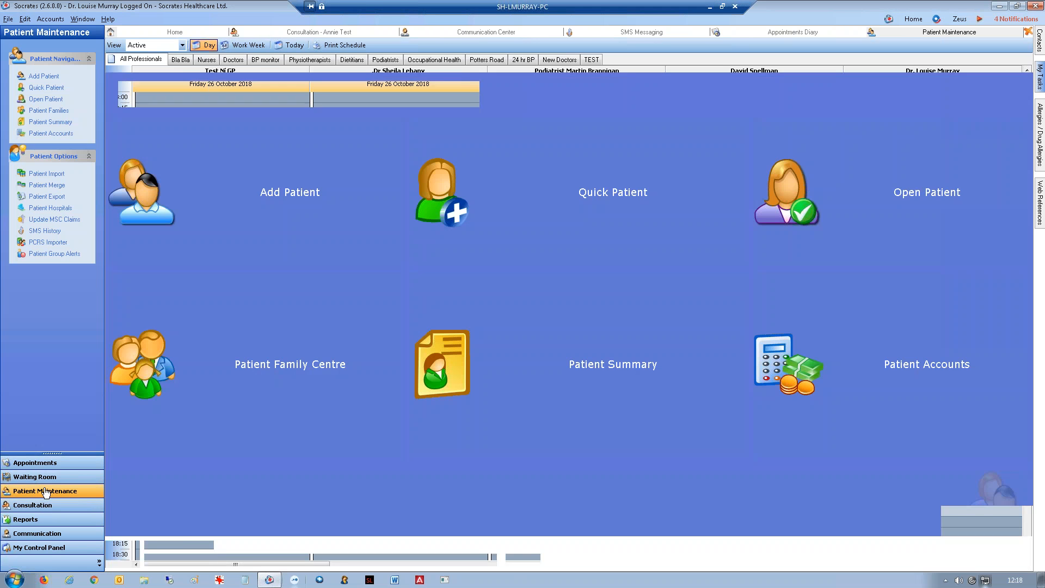
pyautogui.click(972, 189)
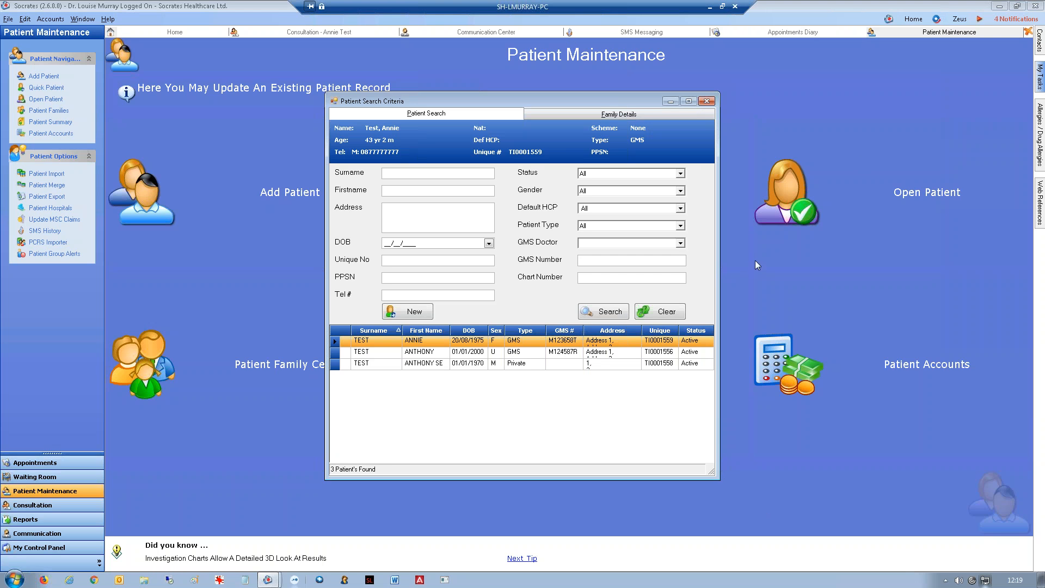
pyautogui.click(706, 101)
# Step: Open the Ante-Natal care protocol from the patient's consultation and review the Pregnancy 3 details and the Antenatal 1 visits of Pregnancies 3 and 2
pyautogui.click(314, 32)
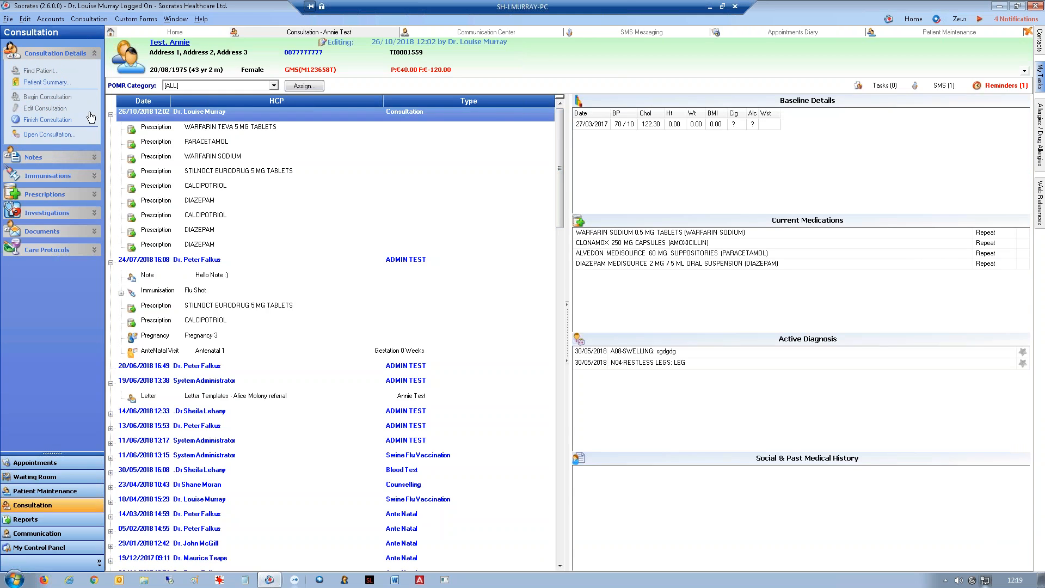
pyautogui.click(50, 251)
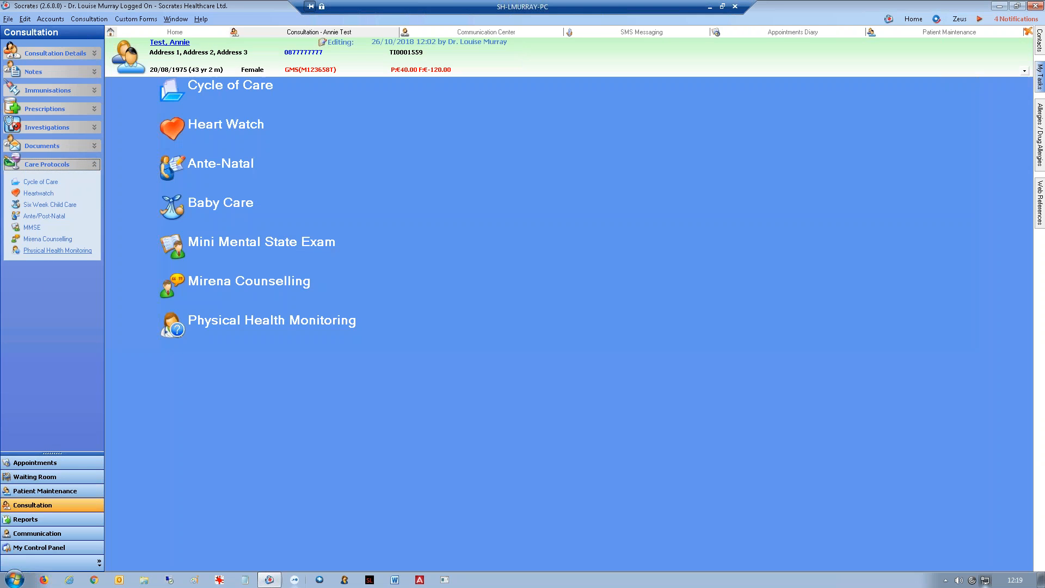
pyautogui.click(235, 169)
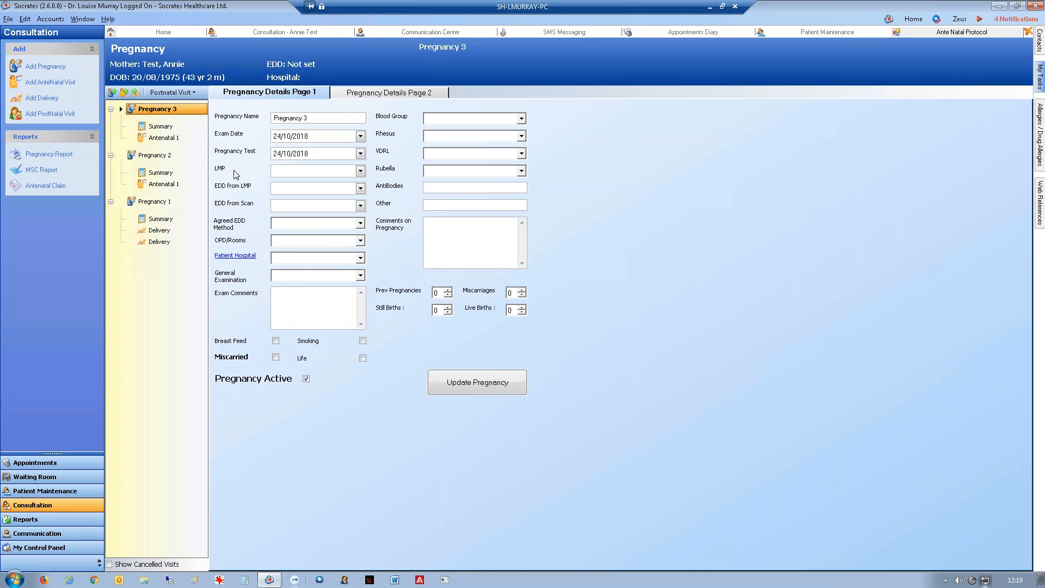
pyautogui.click(157, 140)
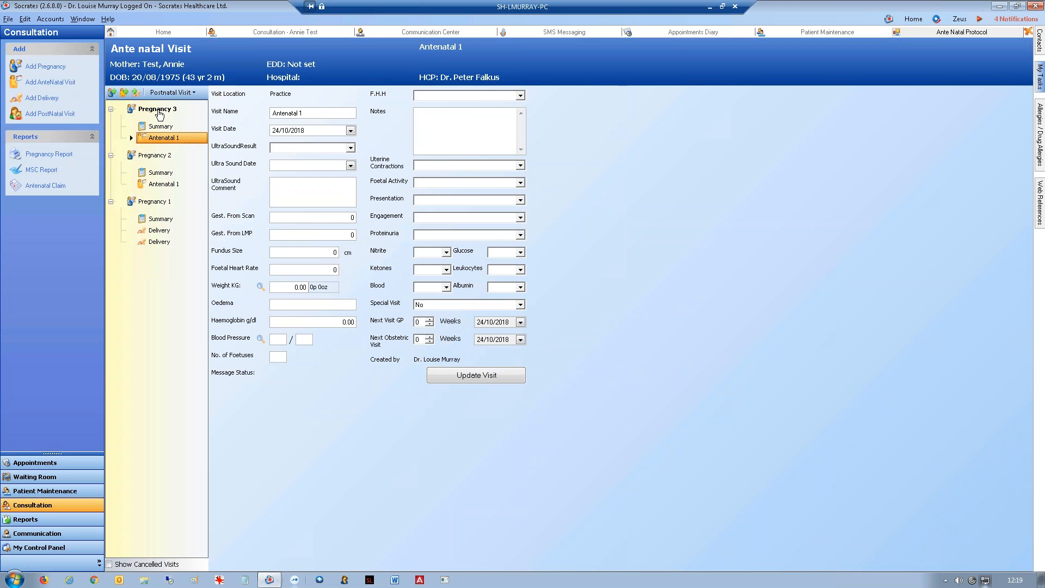
pyautogui.click(160, 112)
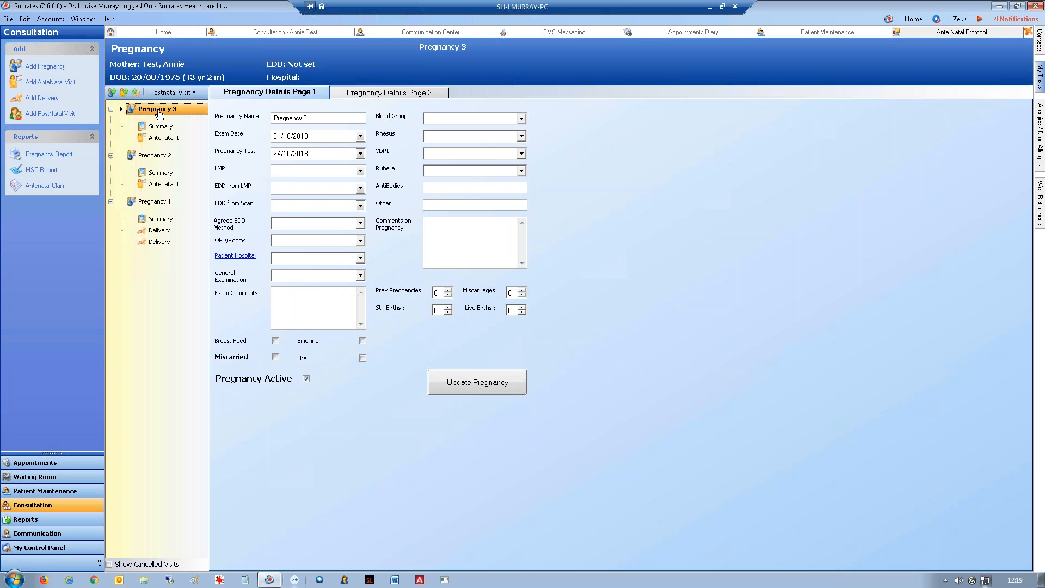
pyautogui.click(160, 140)
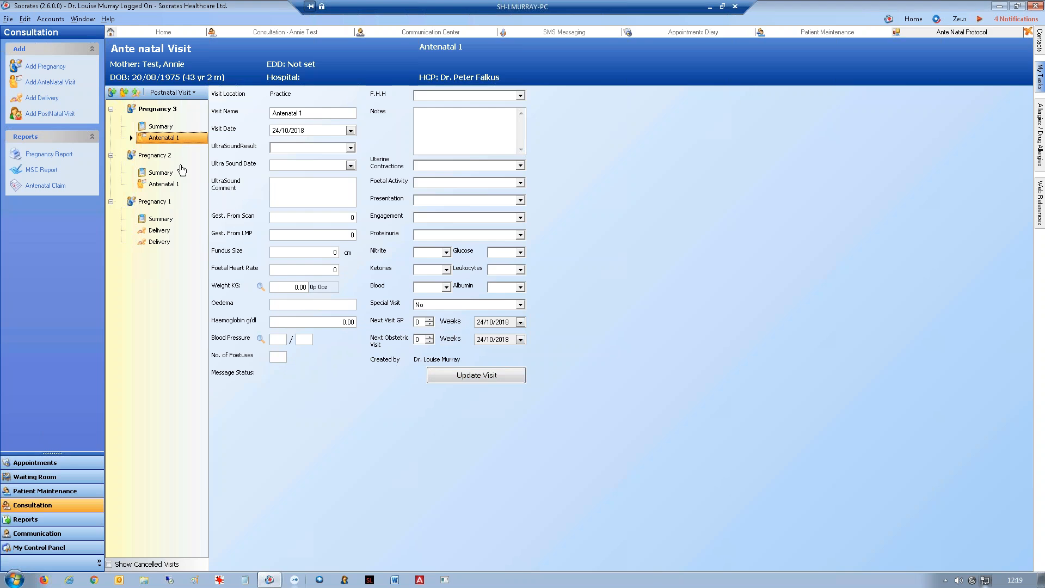
pyautogui.click(159, 185)
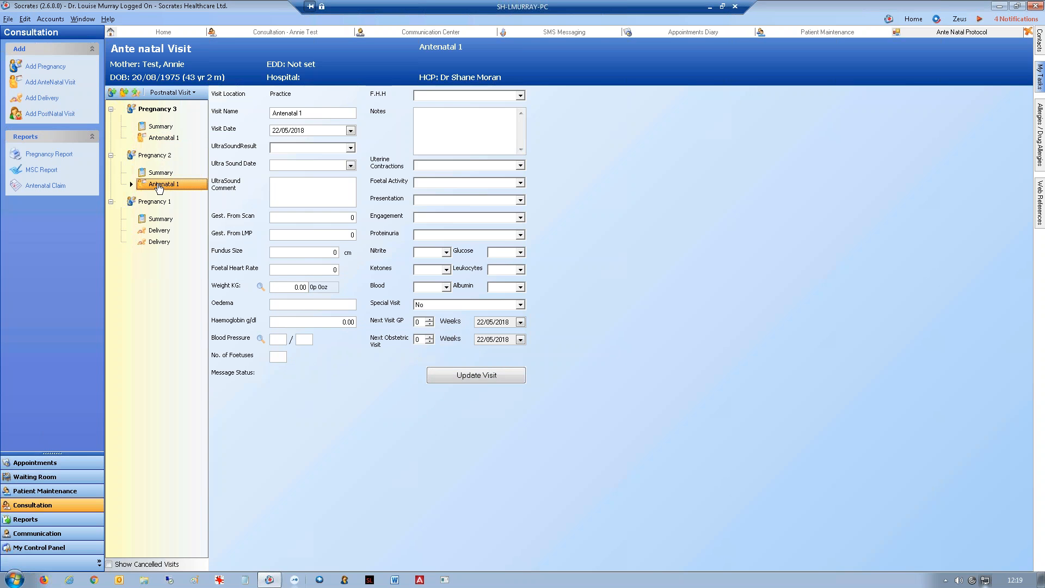
pyautogui.click(161, 139)
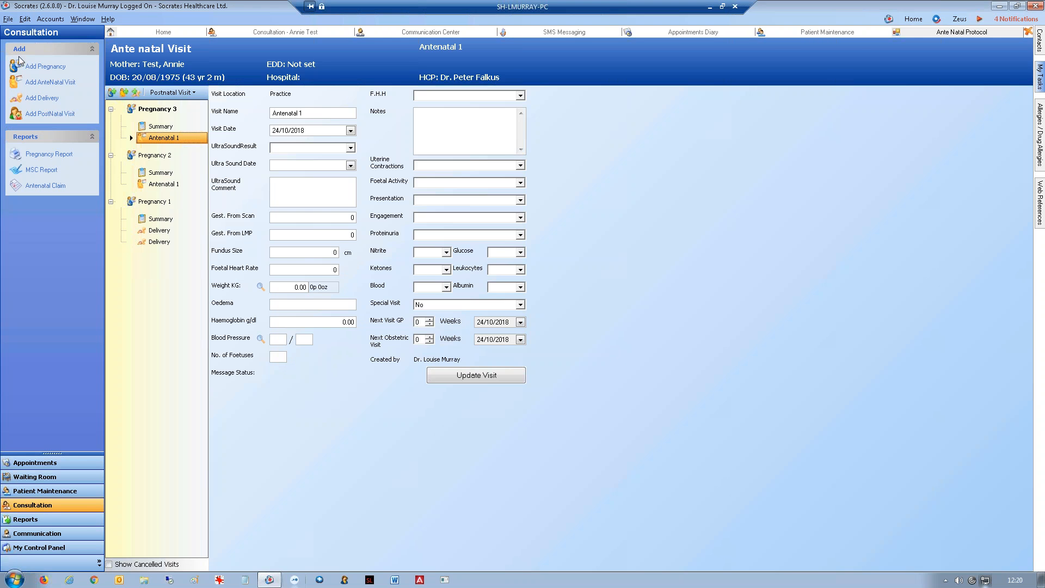
# Step: View the Investigations and COOP / Discharges categories in the Result Viewer, close it and return to the patient's consultation
pyautogui.click(28, 550)
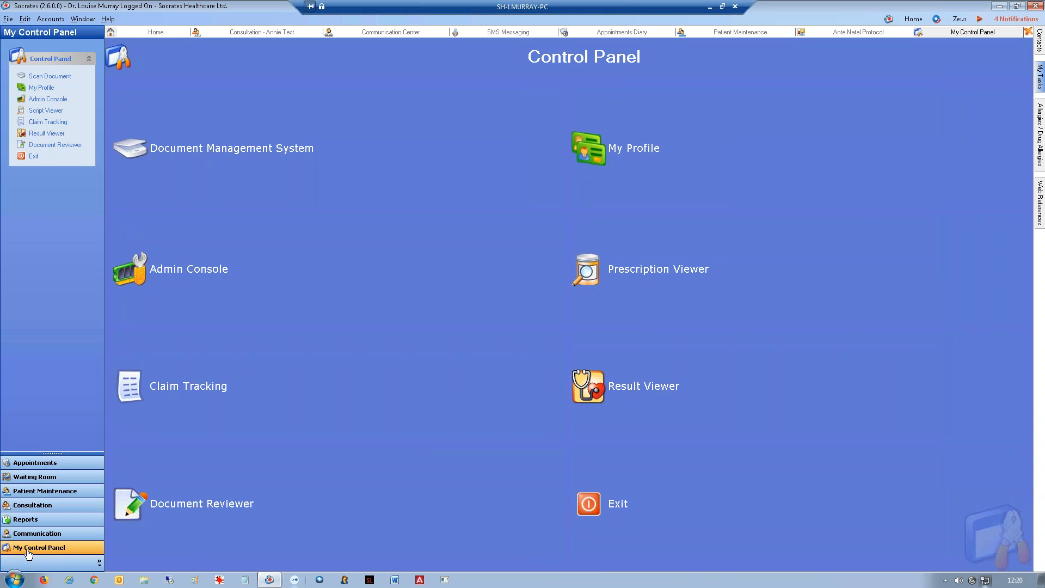
pyautogui.click(638, 387)
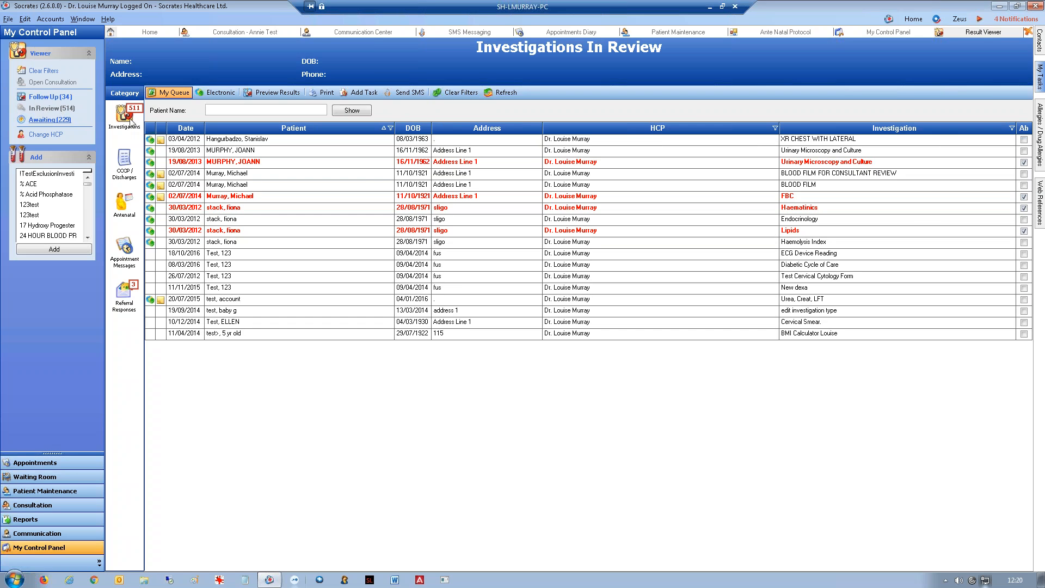
pyautogui.click(133, 115)
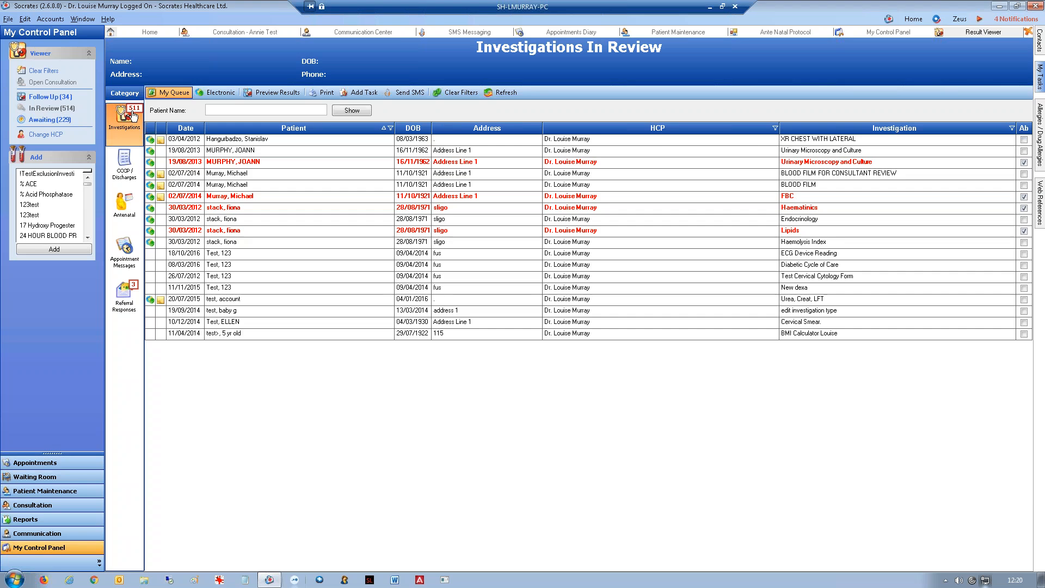
pyautogui.click(124, 164)
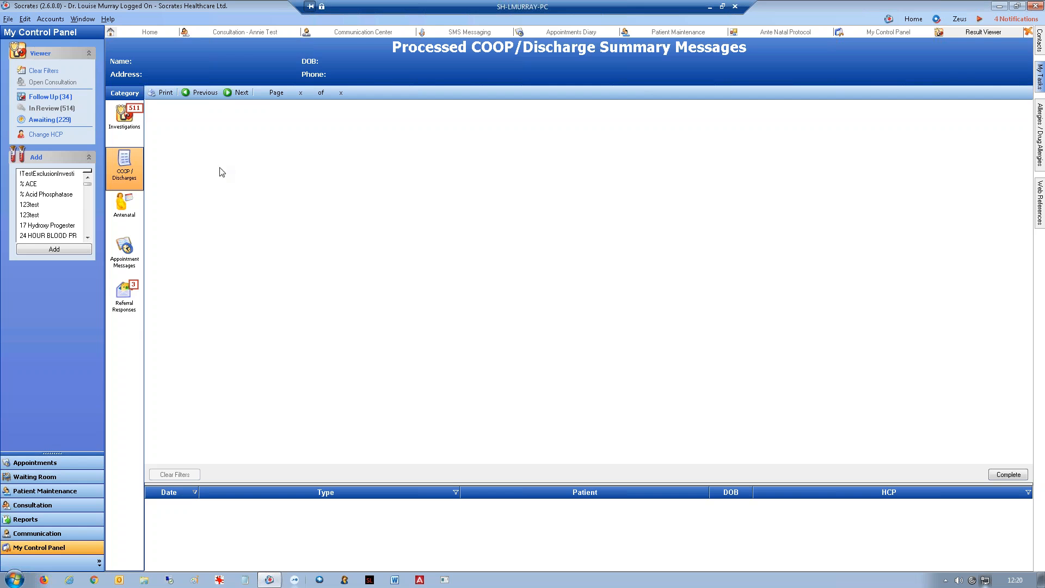
pyautogui.click(1028, 32)
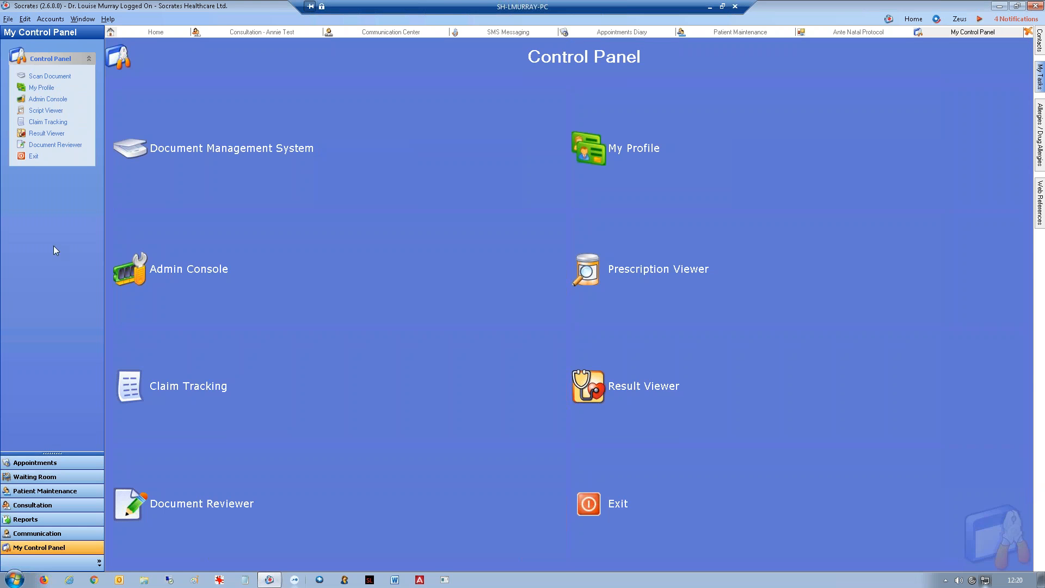
pyautogui.click(217, 30)
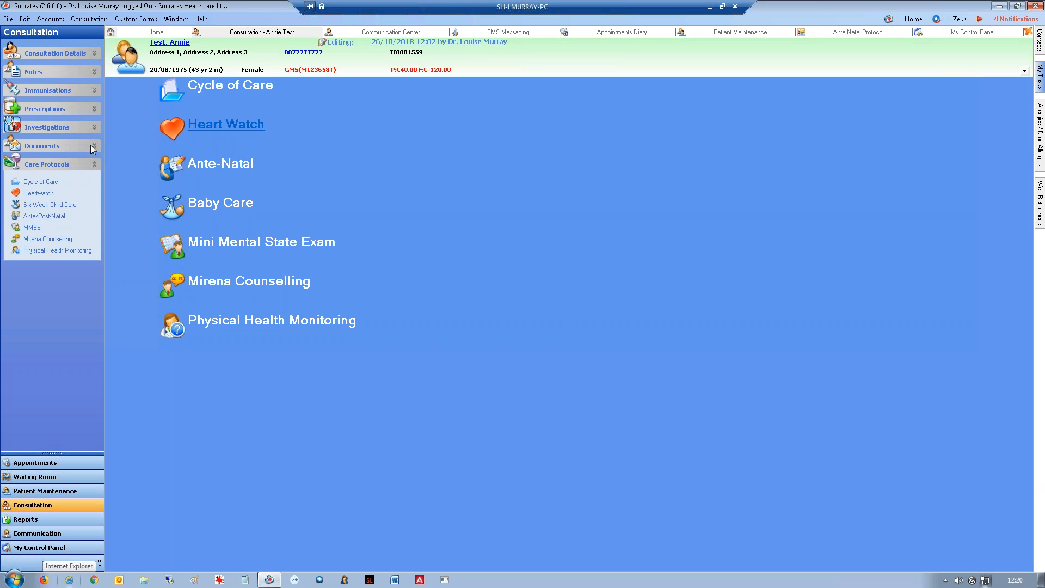
# Step: Add a Referrals letter to the patient's documents using the Standard Referral template and generate it in Word
pyautogui.click(30, 147)
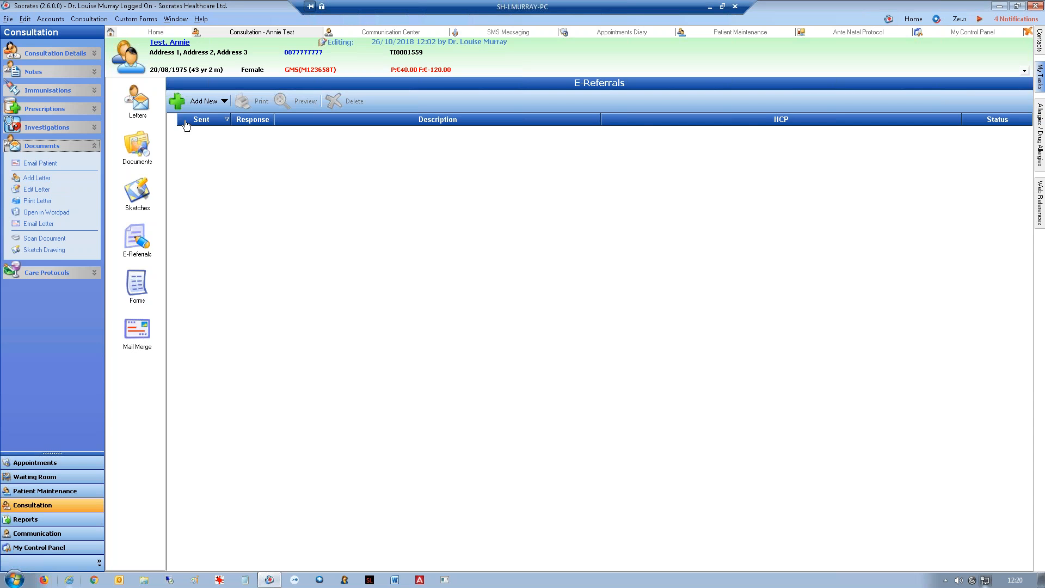
pyautogui.click(37, 177)
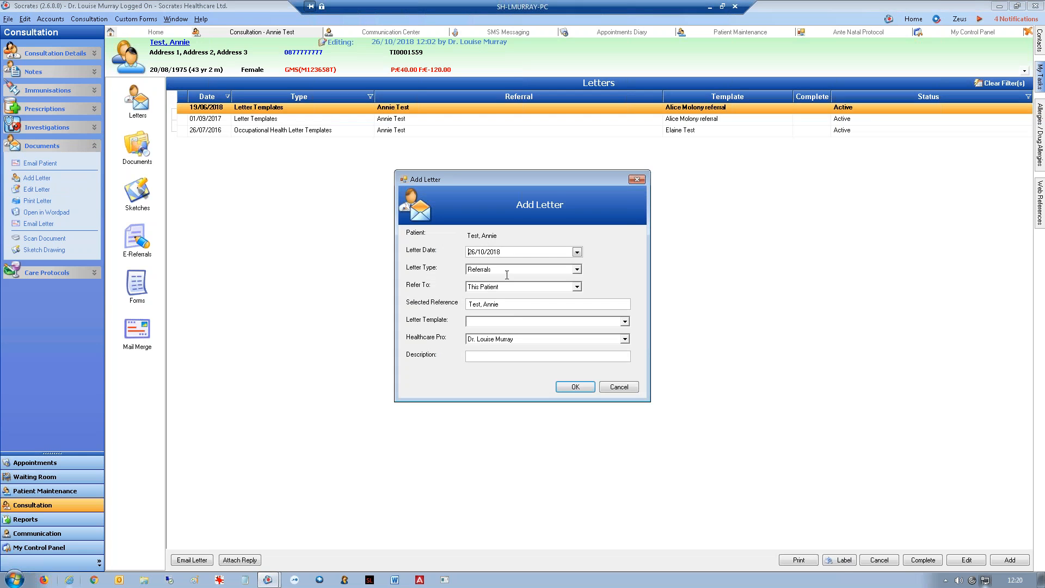
pyautogui.click(491, 323)
pyautogui.click(488, 339)
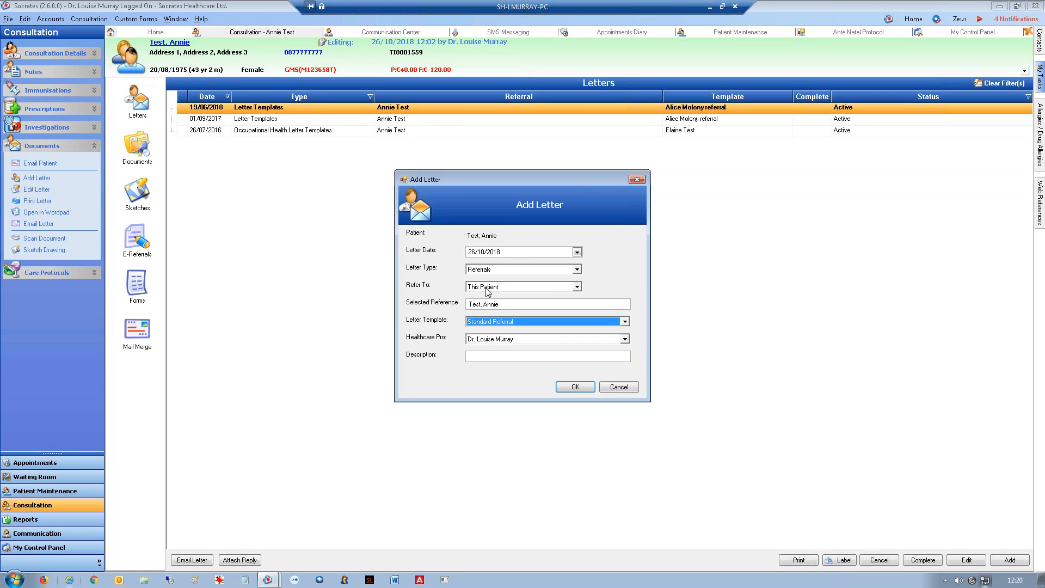
pyautogui.click(587, 387)
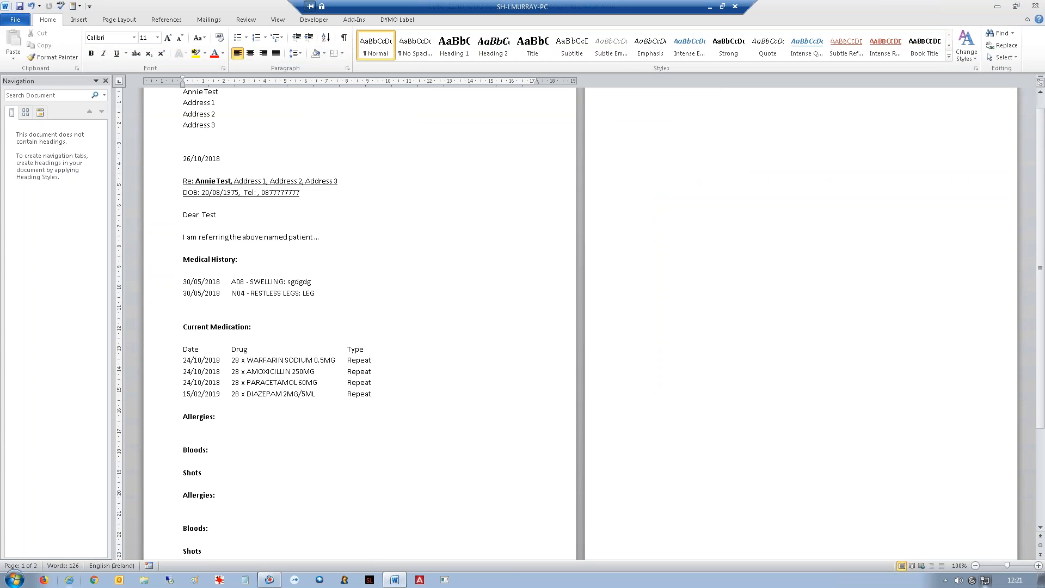
# Step: Review the generated referral letter on both pages and view the Immunisation Details options, closing them without inserting anything
pyautogui.scroll(-2, 380, 347)
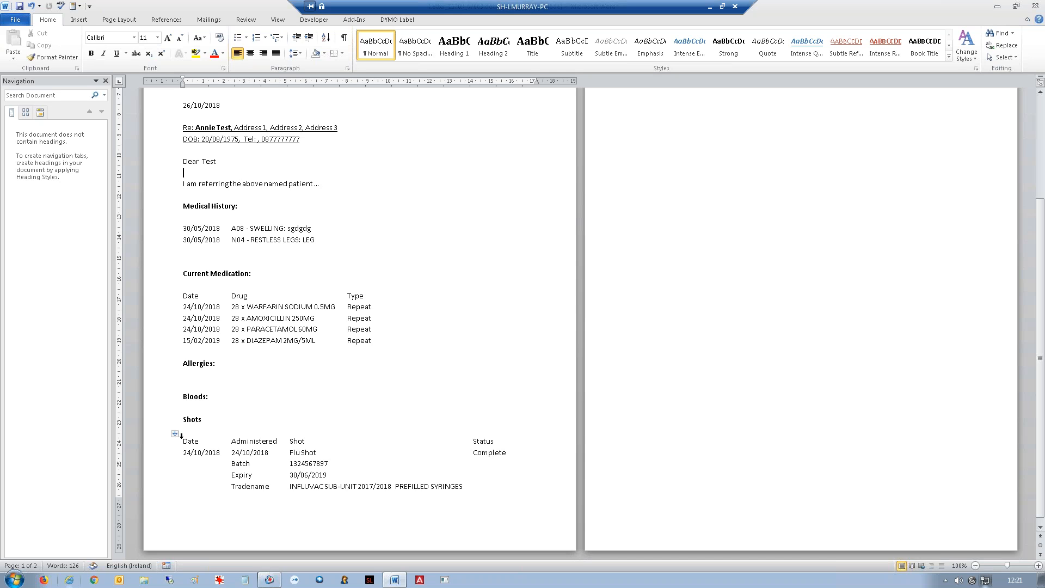
pyautogui.click(661, 140)
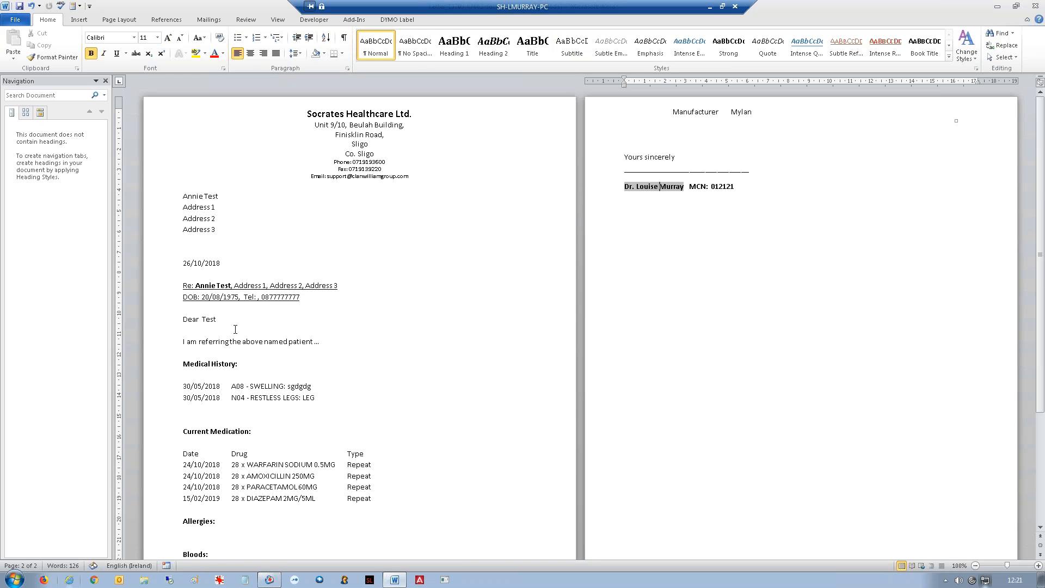
pyautogui.click(188, 414)
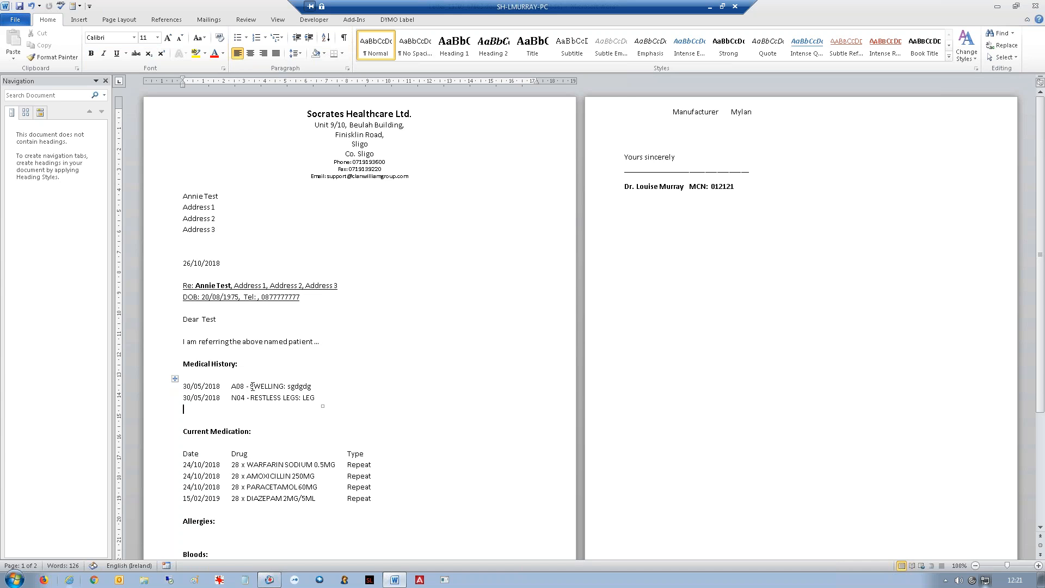
pyautogui.click(354, 20)
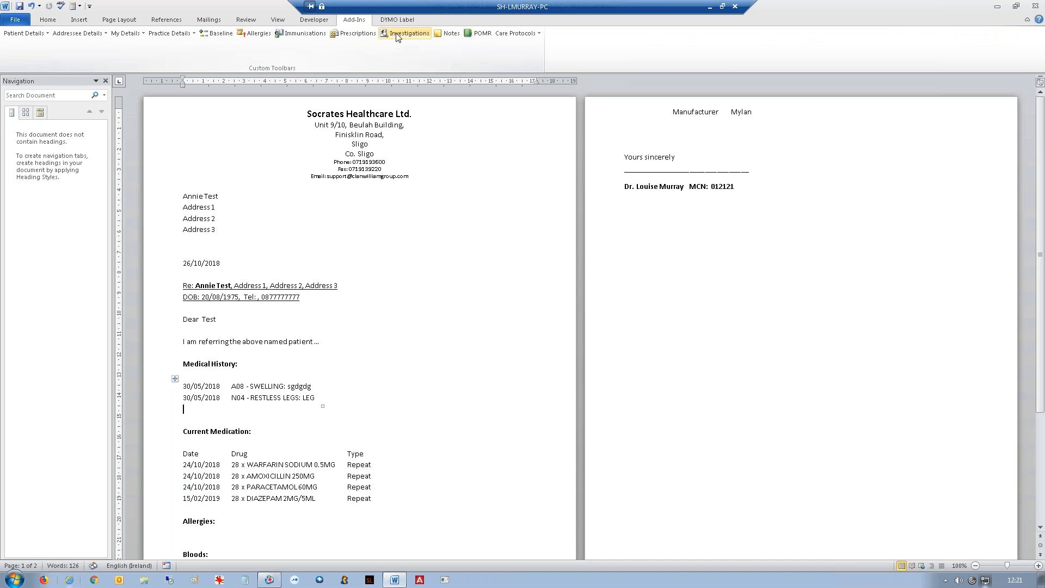
pyautogui.click(296, 36)
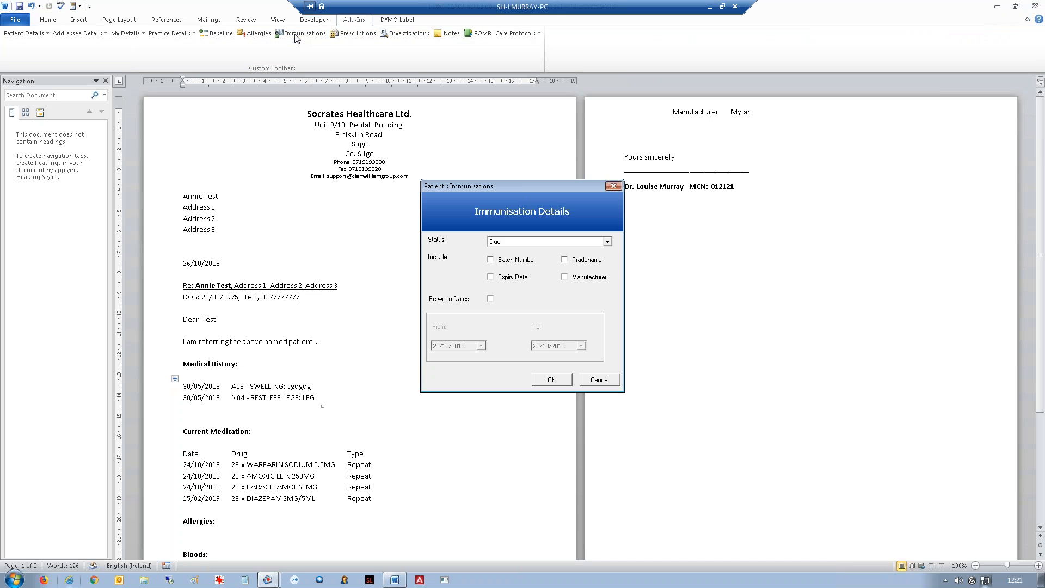
pyautogui.click(614, 186)
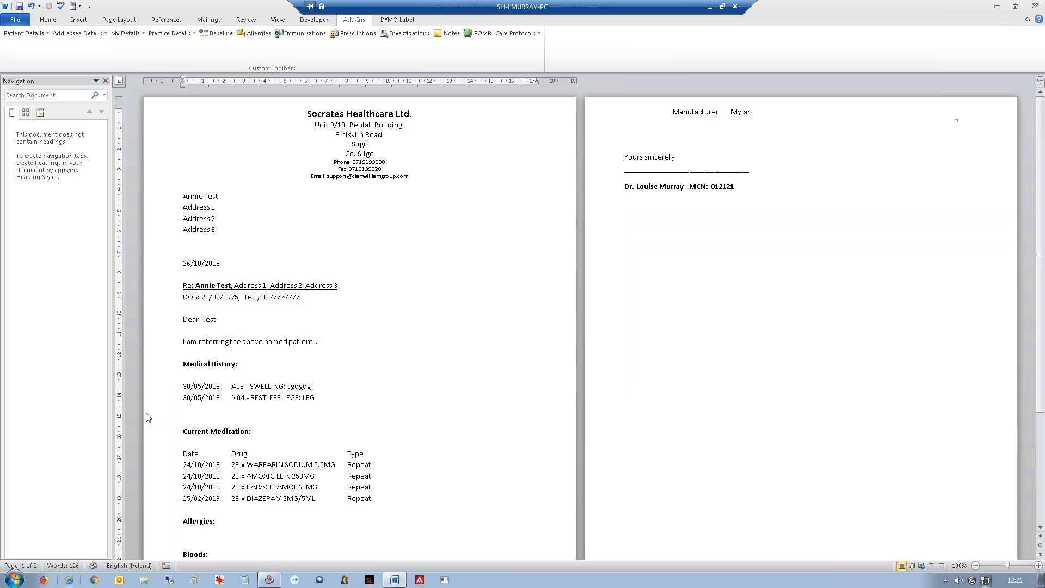
# Step: Add an "Immunisations:" heading on a new line below the Medical History entries of the letter
pyautogui.click(192, 416)
pyautogui.press('Return')
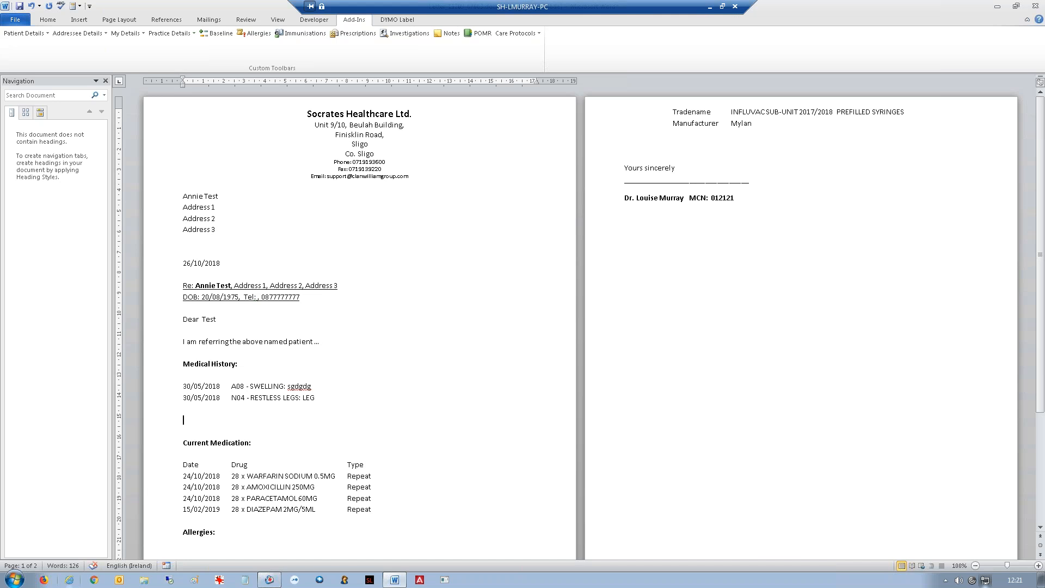
pyautogui.write('Immunisations:')
pyautogui.press('Return')
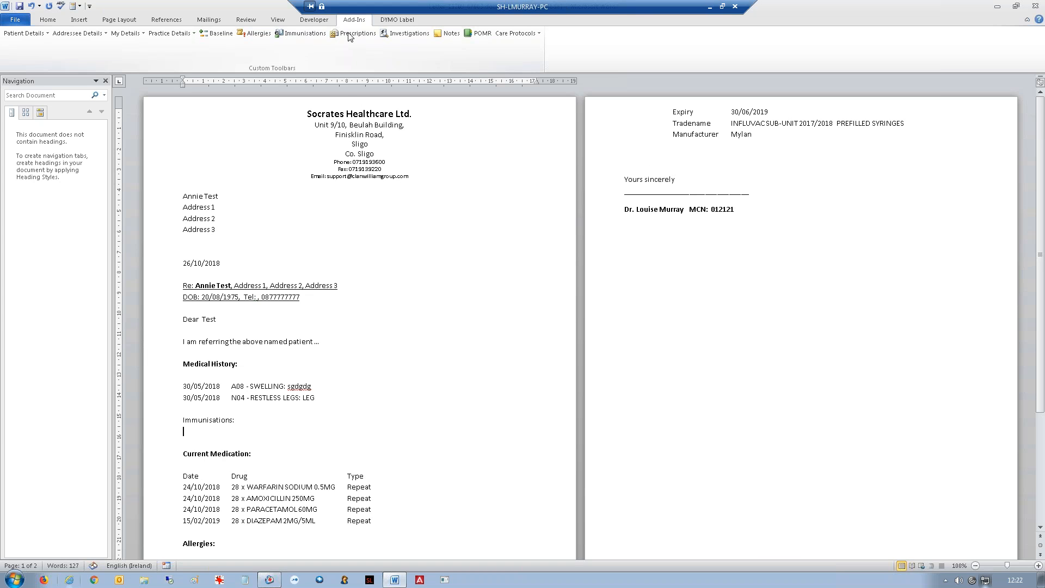
# Step: Insert the patient's Given immunisations under the Immunisations heading, including Batch Number, Expiry Date, Tradename and Manufacturer
pyautogui.click(305, 34)
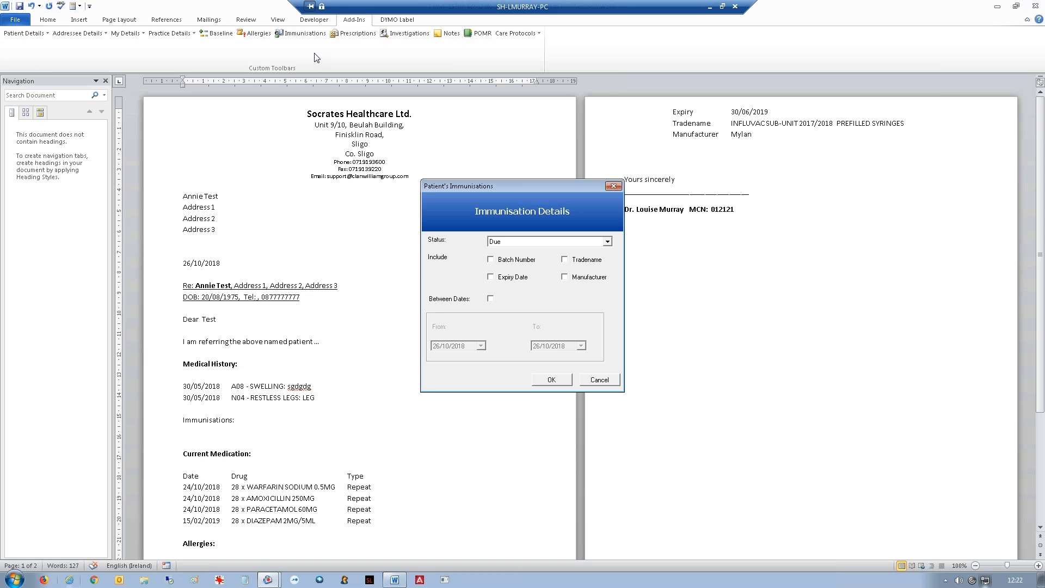
pyautogui.click(504, 241)
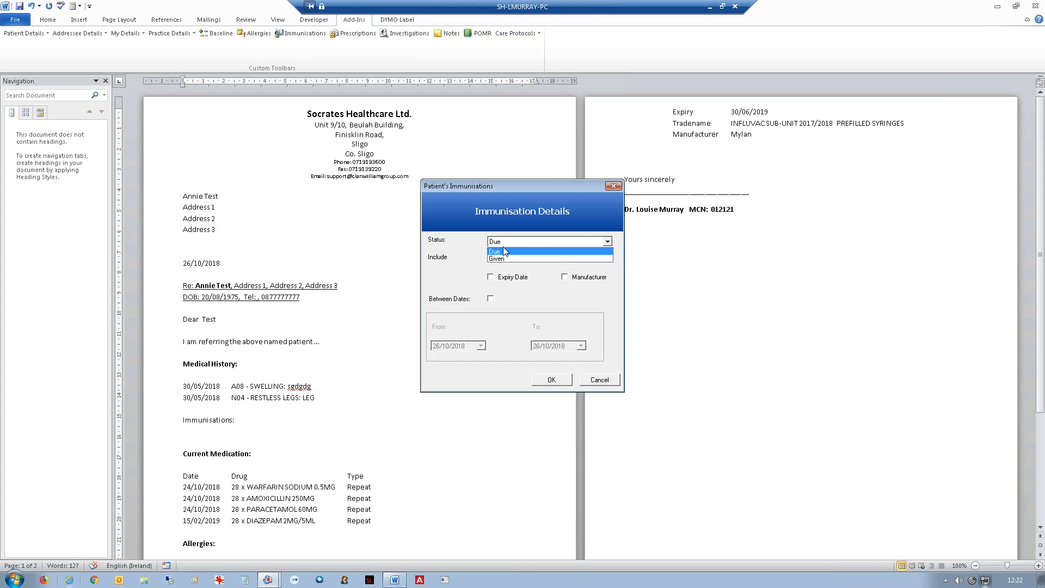
pyautogui.click(502, 257)
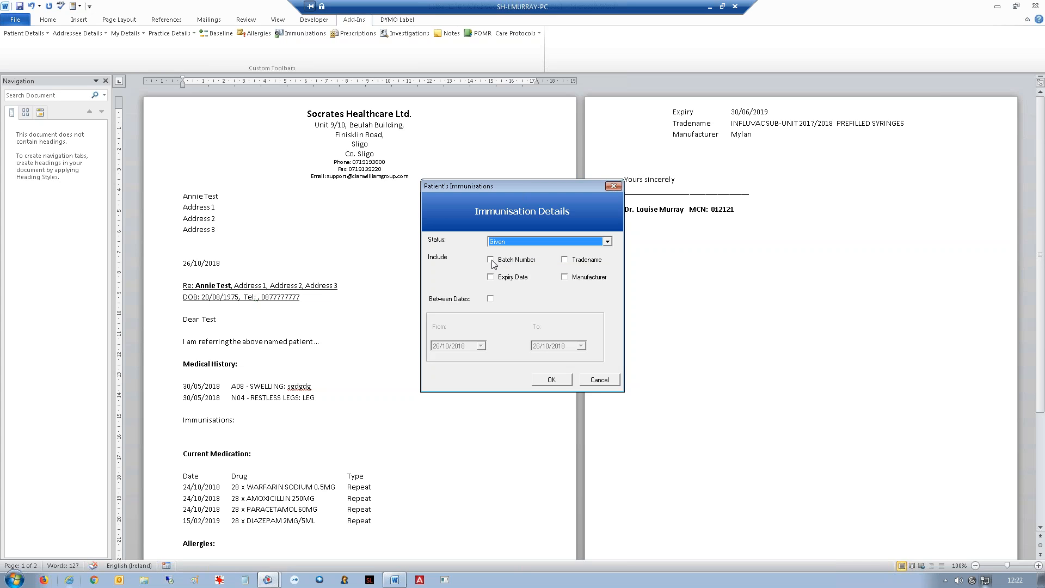
pyautogui.click(491, 260)
pyautogui.click(491, 277)
pyautogui.click(565, 260)
pyautogui.click(564, 277)
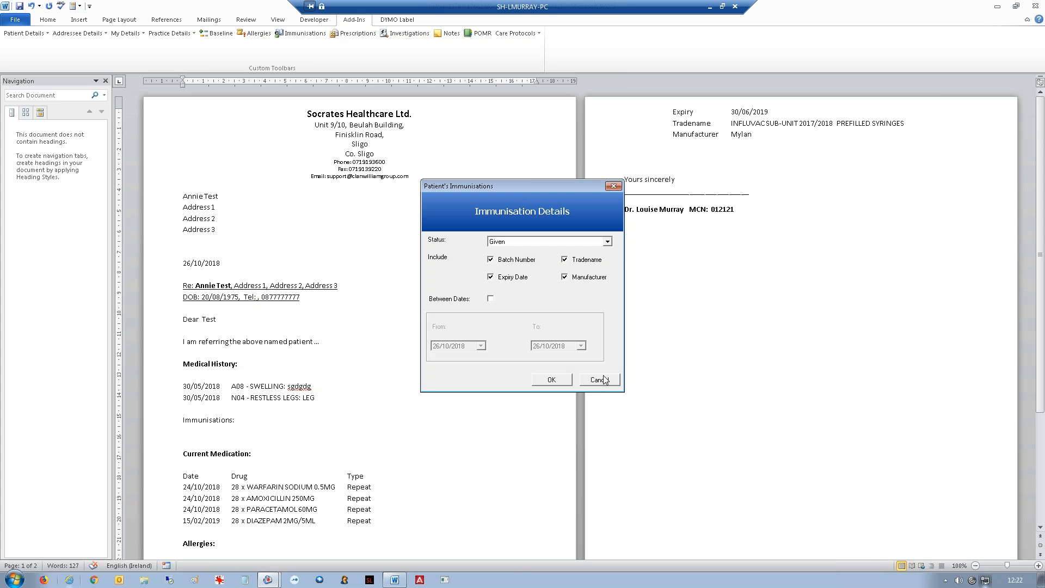
pyautogui.click(563, 381)
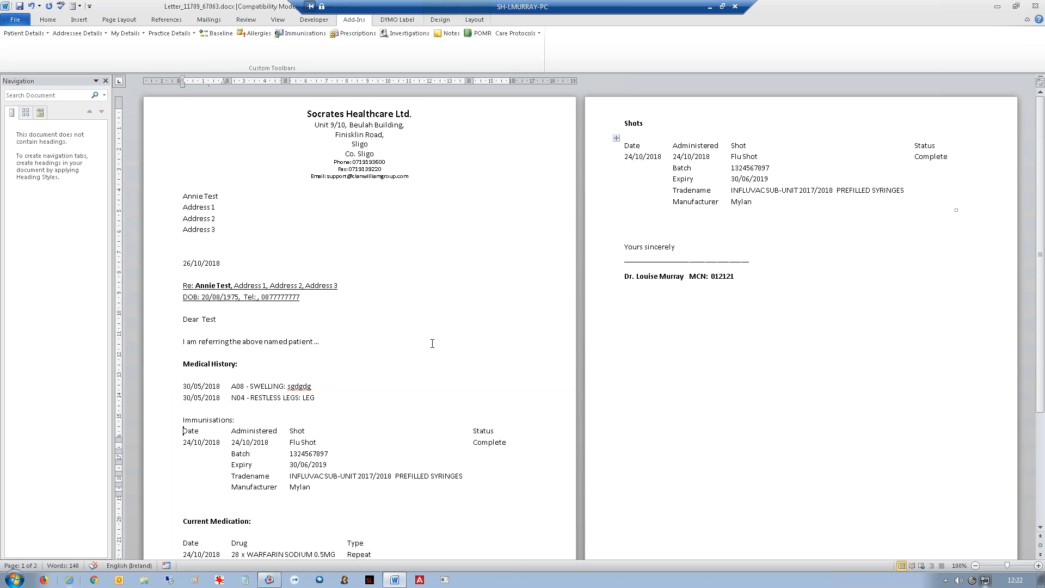
# Step: Check the inserted immunisation details and close the referral letter without saving its changes
pyautogui.scroll(-5, 433, 344)
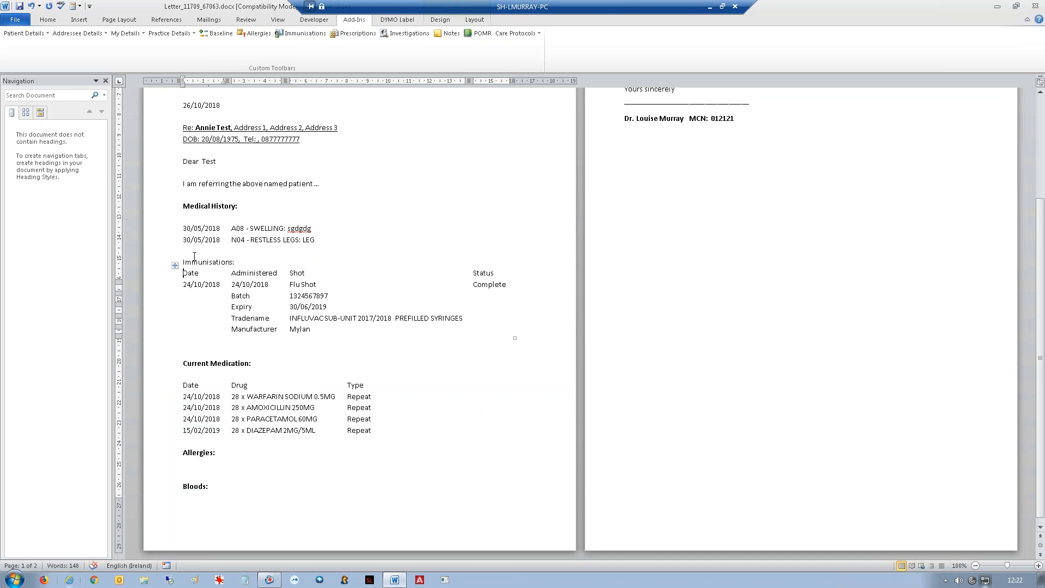
pyautogui.scroll(3, 483, 392)
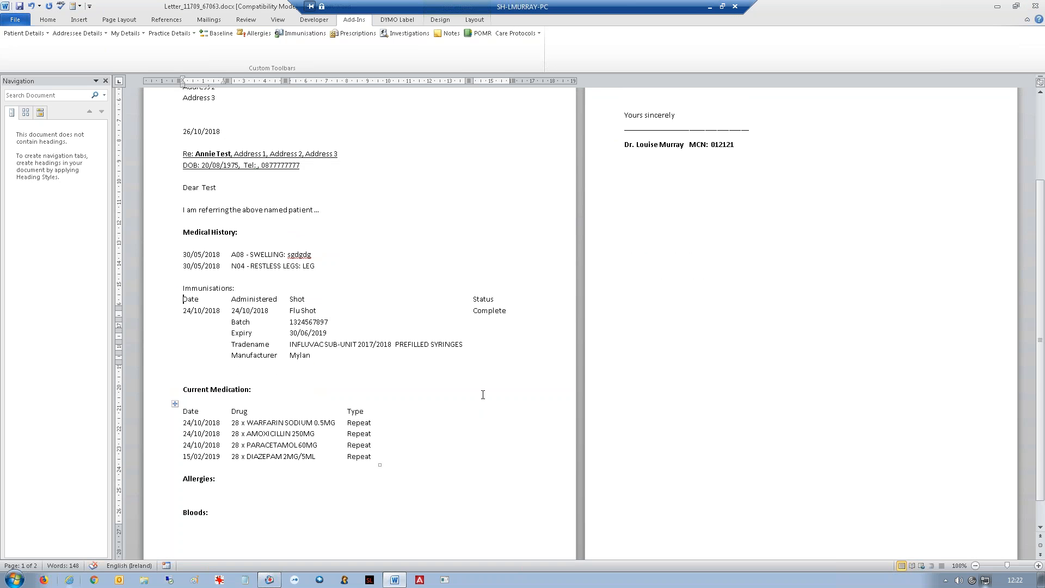
pyautogui.click(1033, 5)
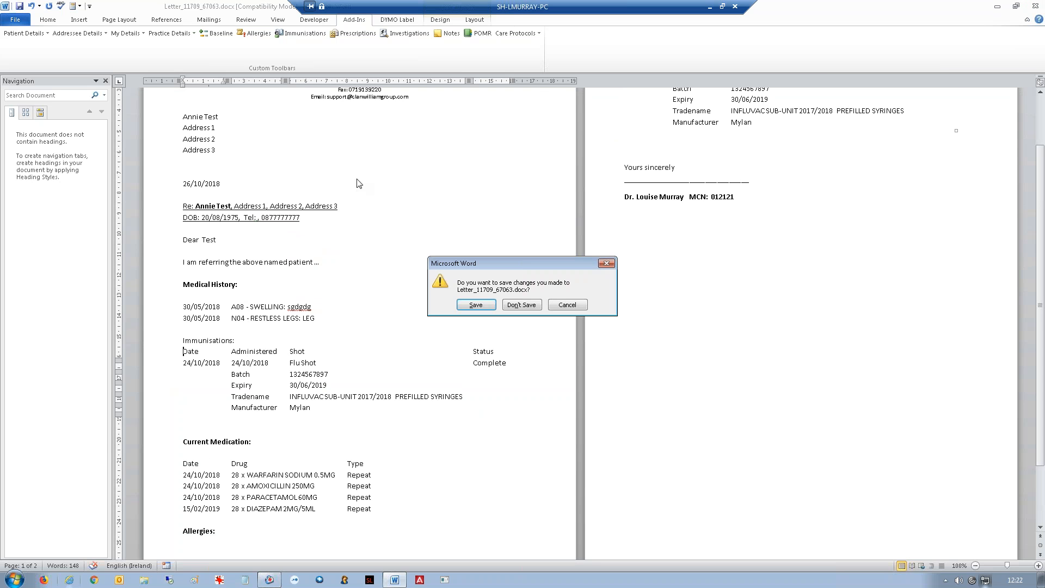
pyautogui.click(522, 305)
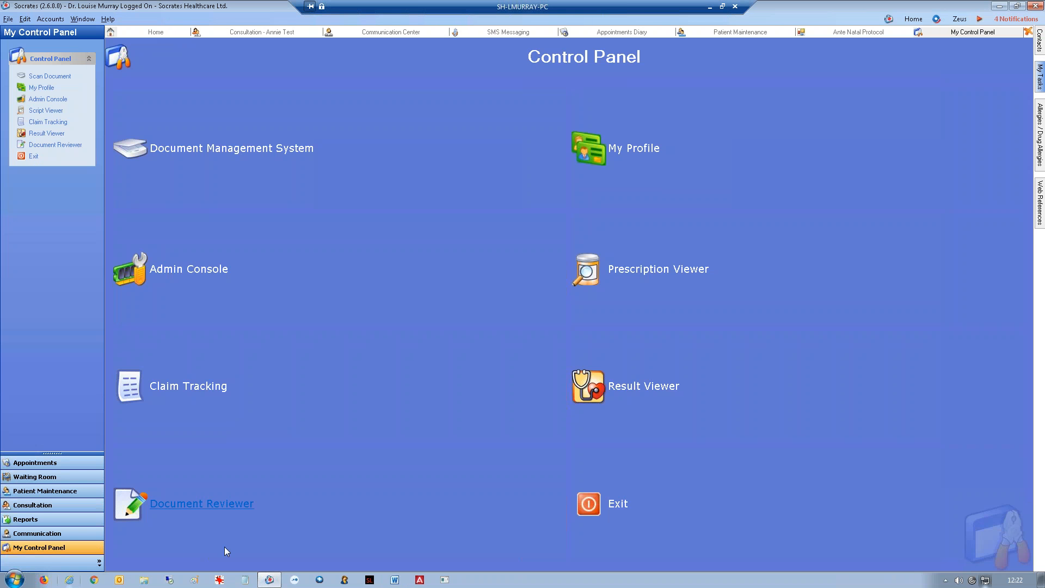
# Step: Open the Standard Referral letter template for editing from the Admin Console's System Types
pyautogui.click(173, 267)
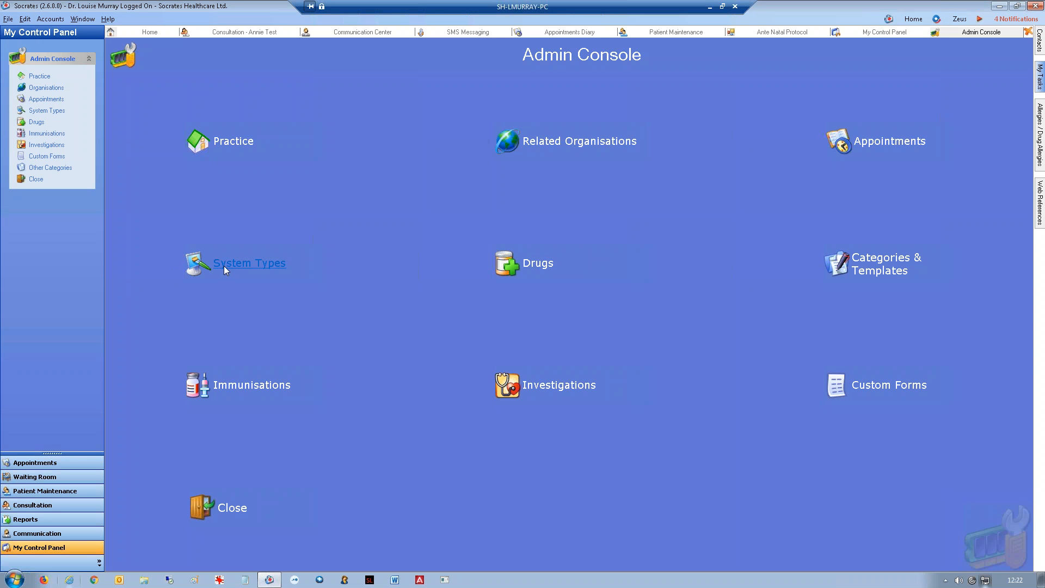
pyautogui.click(225, 266)
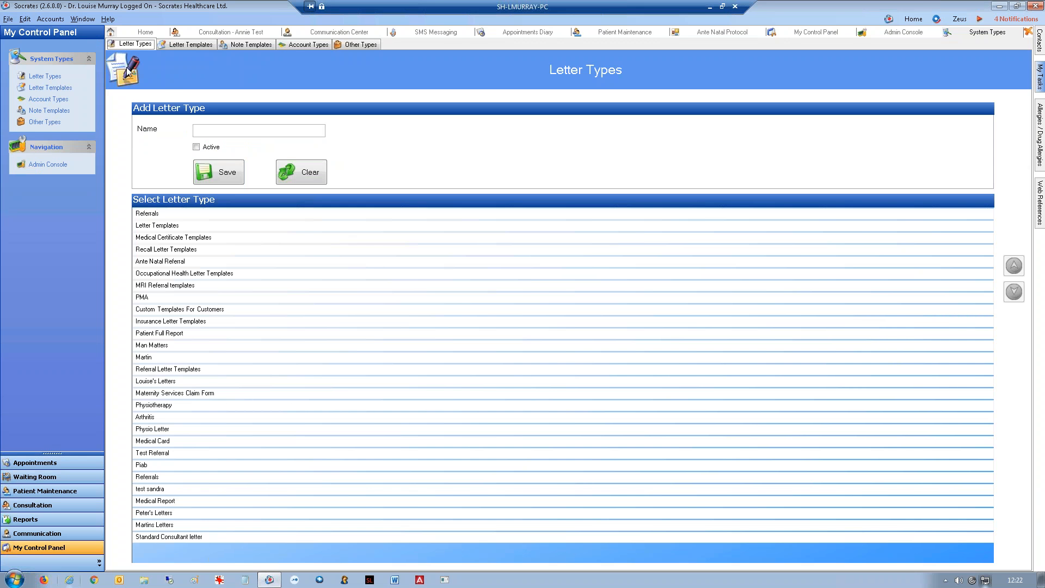
pyautogui.click(185, 46)
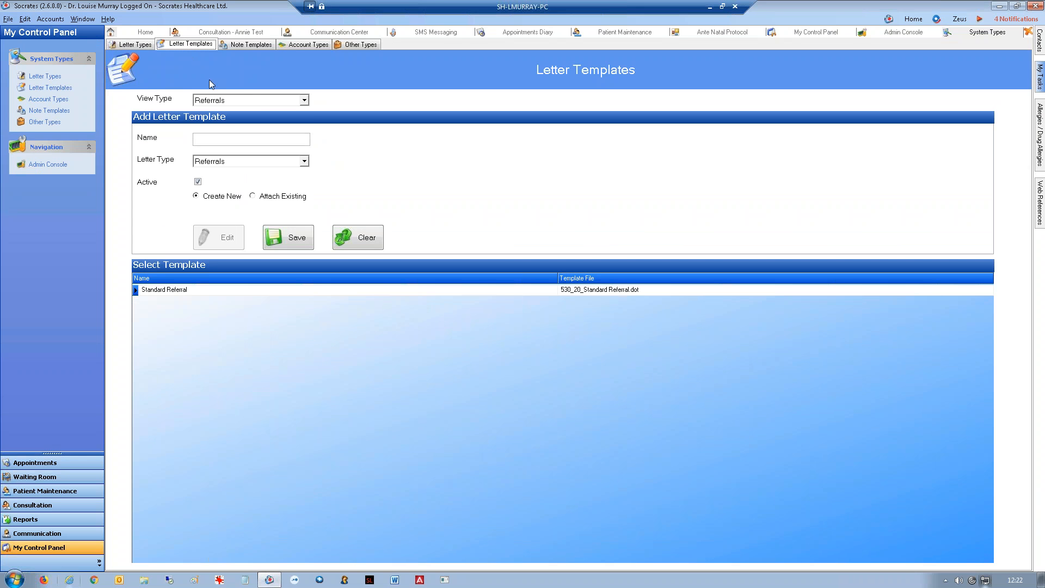
pyautogui.click(169, 293)
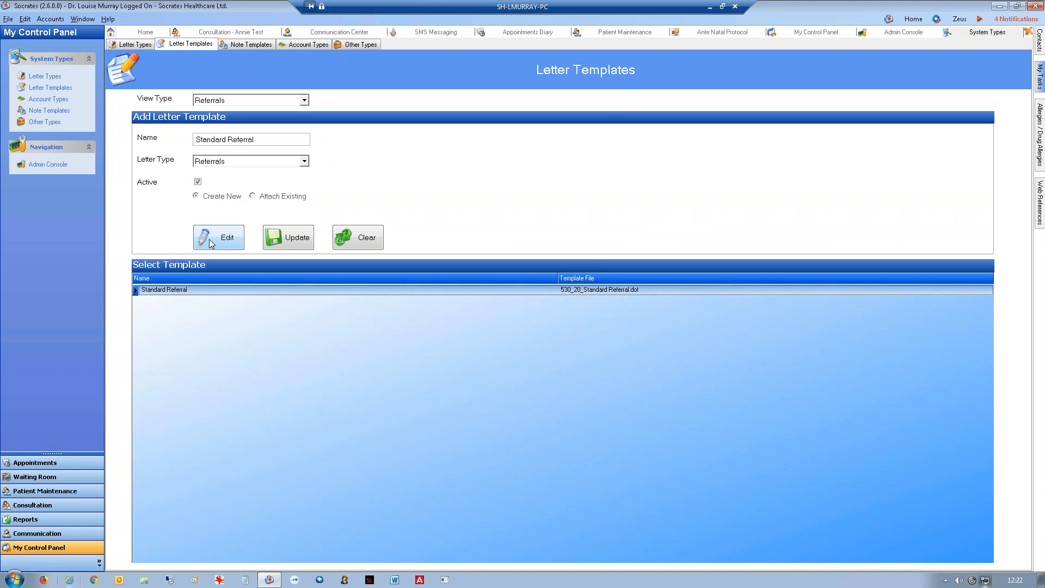
pyautogui.click(243, 229)
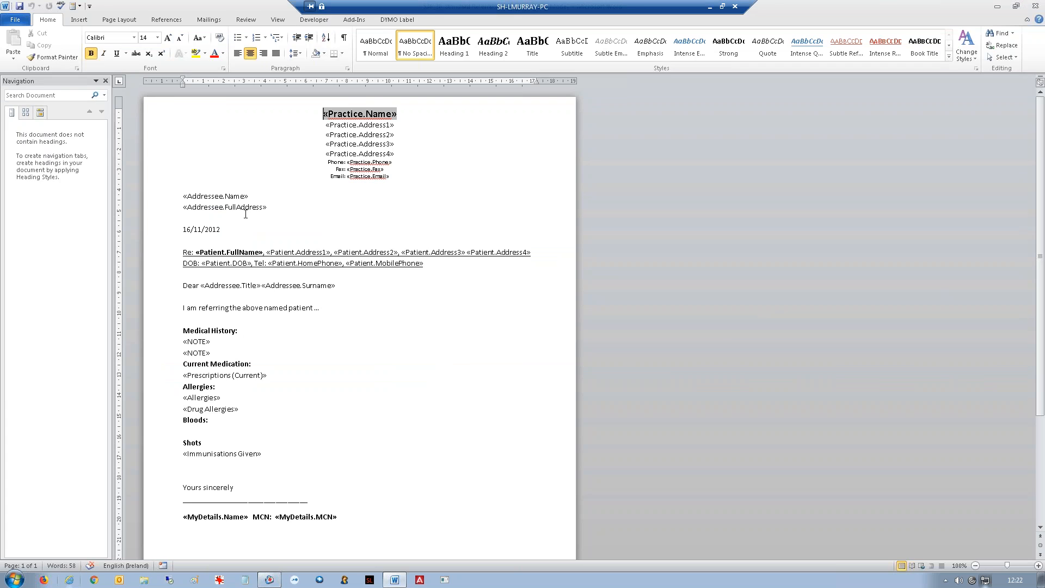
# Step: Delete the Immunisations Given merge field under the Shots heading of the template
pyautogui.click(339, 402)
pyautogui.scroll(-3, 300, 394)
pyautogui.moveTo(274, 353); pyautogui.dragTo(182, 351)
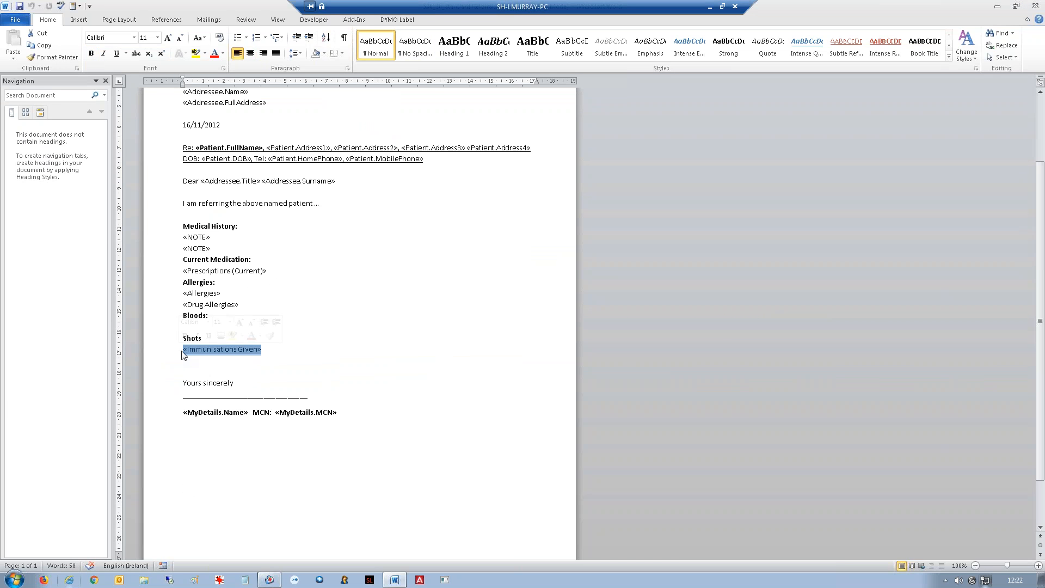
pyautogui.press('Delete')
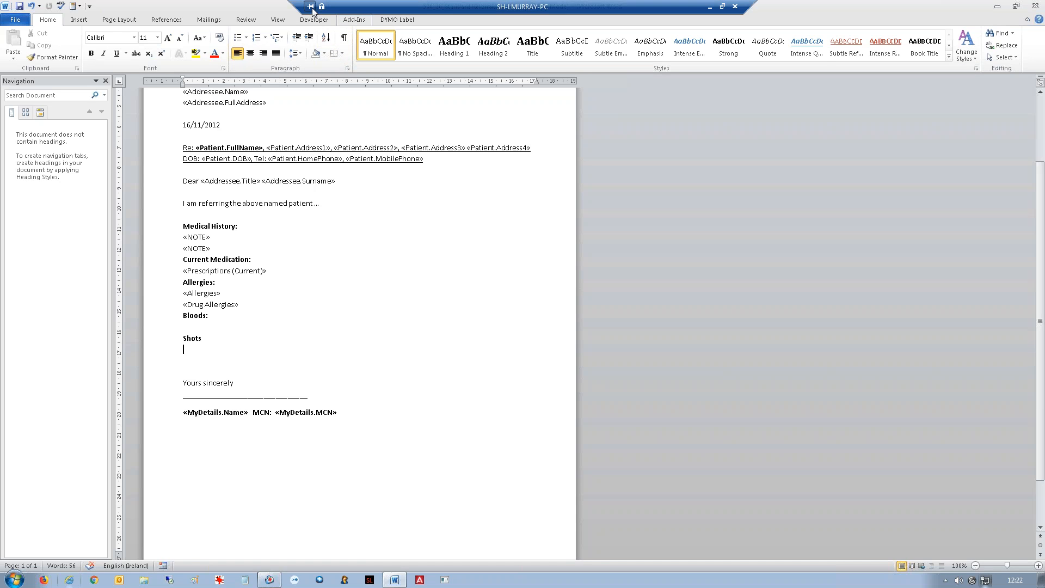
# Step: Open the Immunisation Details for a merge field placed directly after the Bloods heading
pyautogui.click(354, 19)
pyautogui.click(209, 316)
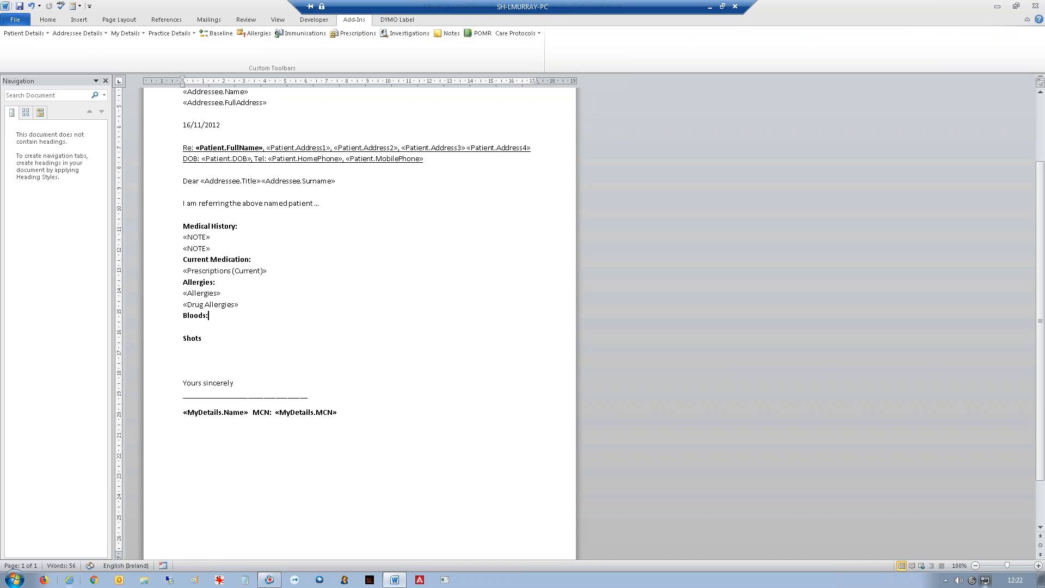
pyautogui.click(297, 34)
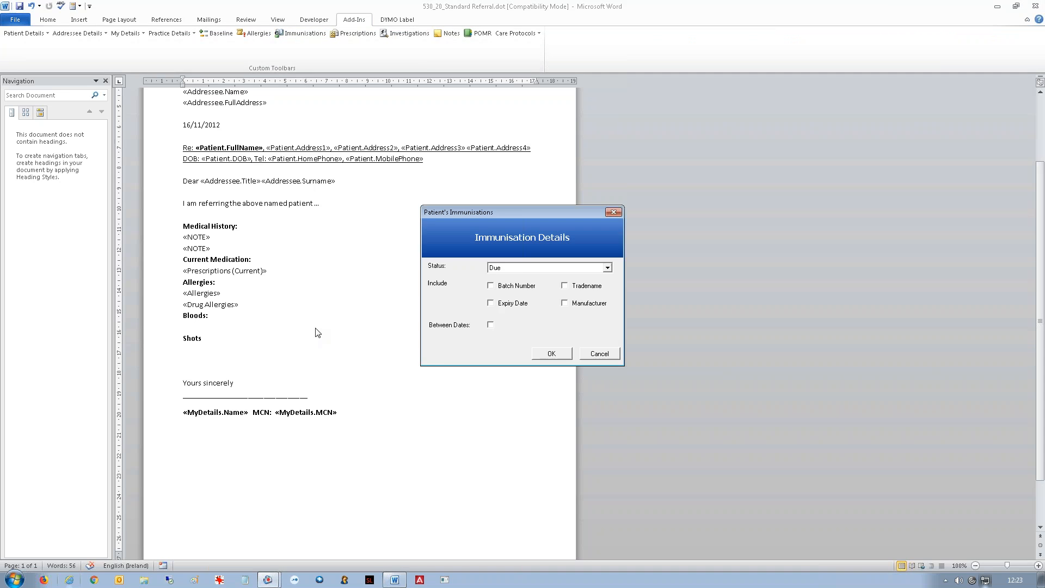
pyautogui.click(508, 268)
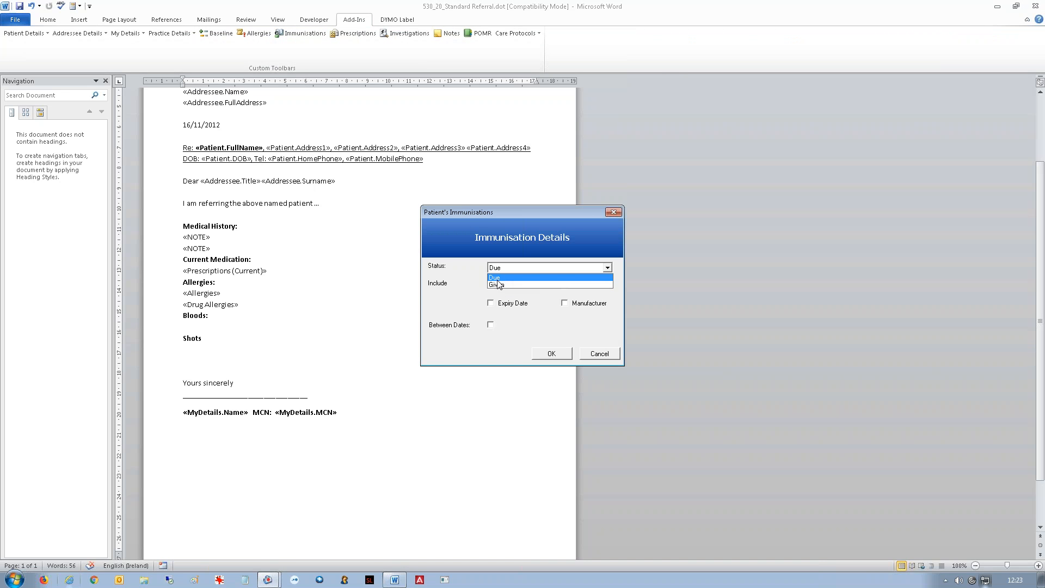
pyautogui.click(497, 279)
pyautogui.click(503, 287)
pyautogui.click(518, 303)
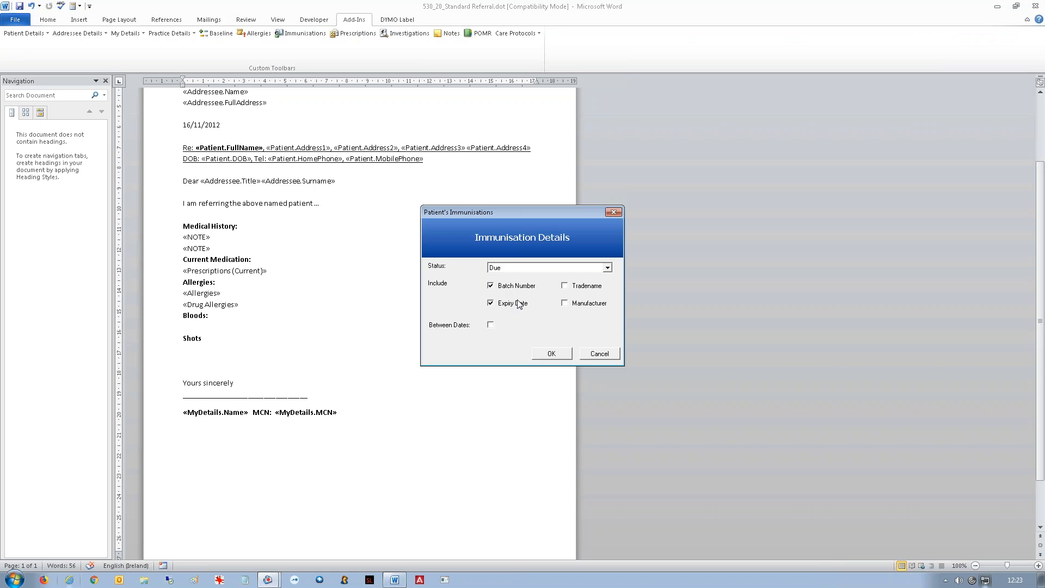
pyautogui.click(523, 285)
pyautogui.click(521, 309)
# Step: Insert the immunisations merge field with status Given, including Batch Number, Expiry Date and Tradename
pyautogui.click(519, 269)
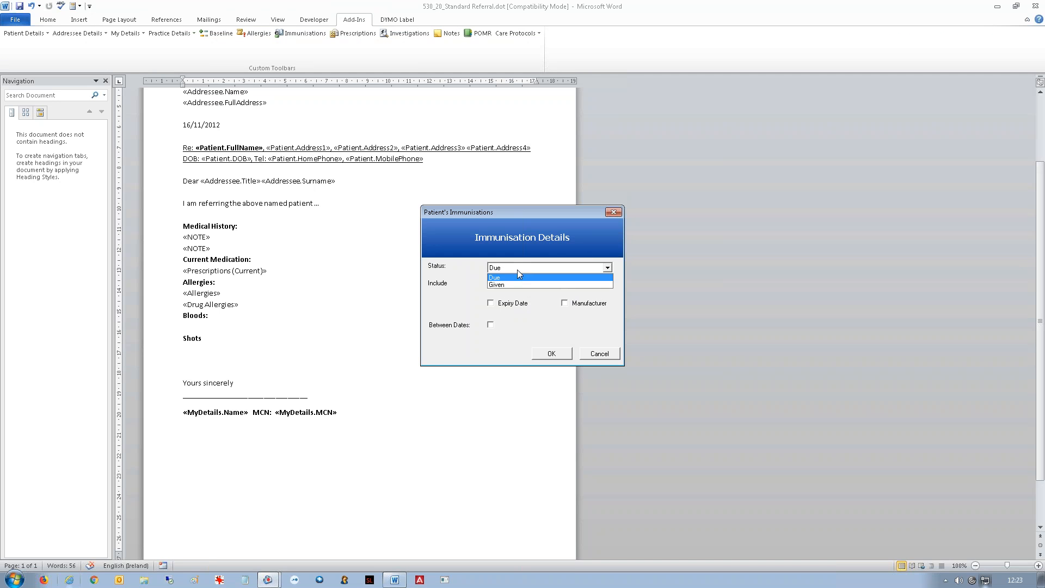
pyautogui.click(515, 281)
pyautogui.click(506, 288)
pyautogui.click(509, 304)
pyautogui.click(593, 289)
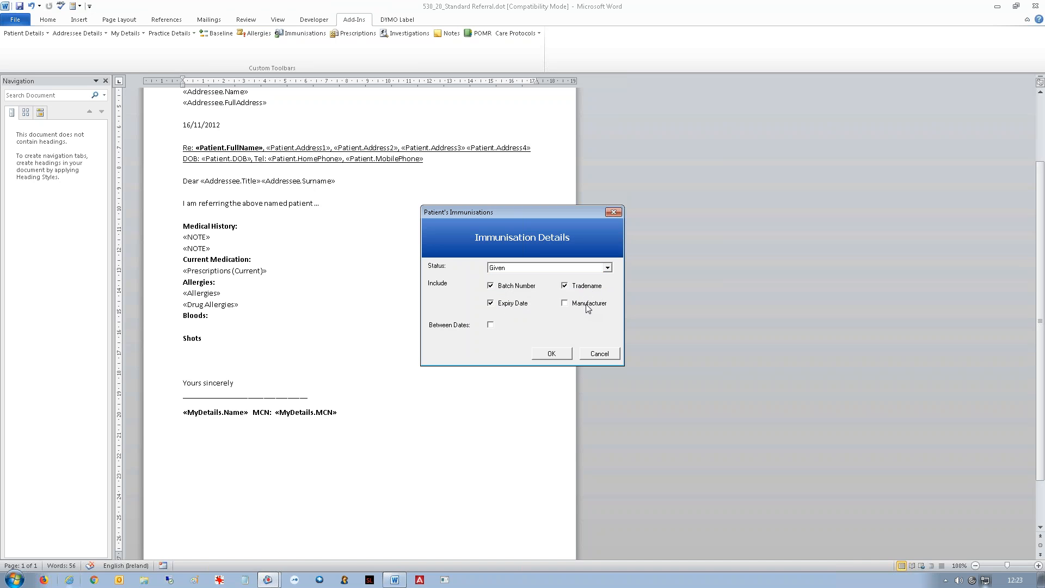
pyautogui.click(566, 355)
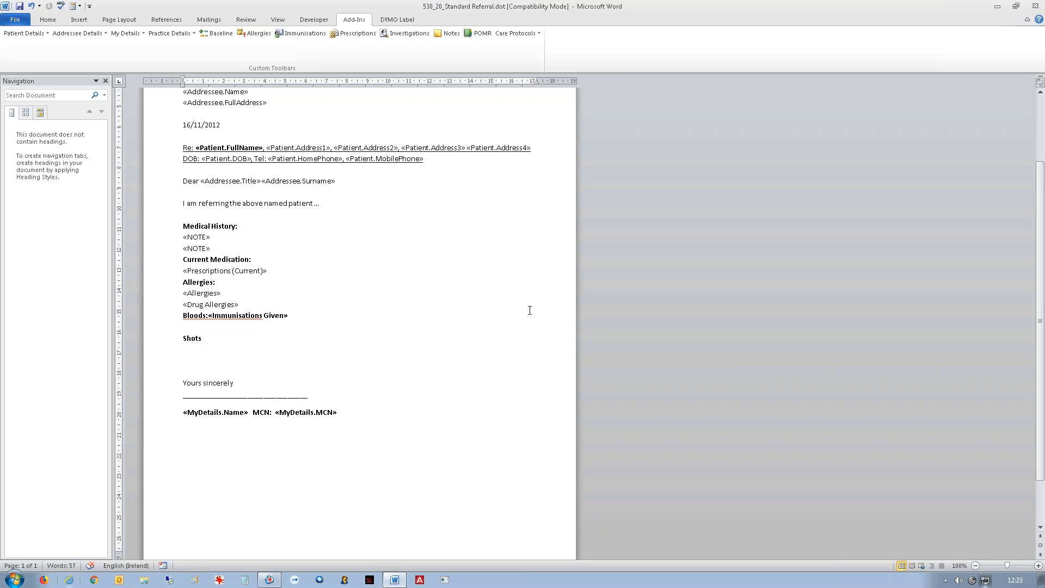
# Step: Move the Immunisations Given merge field onto its own line two lines below the Bloods heading and close the template document
pyautogui.click(211, 317)
pyautogui.press('Return')
pyautogui.press('Return')
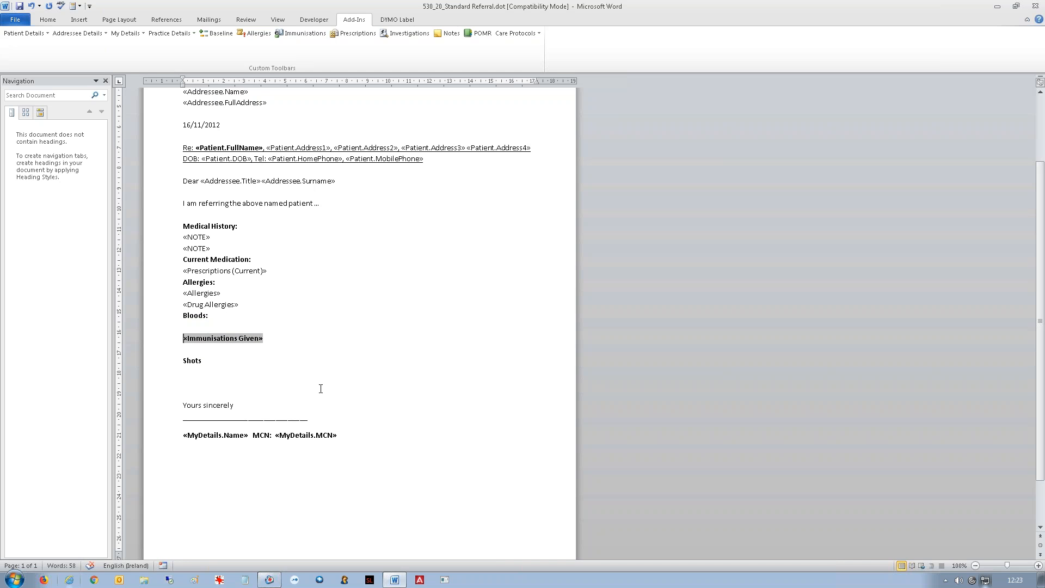
pyautogui.click(263, 383)
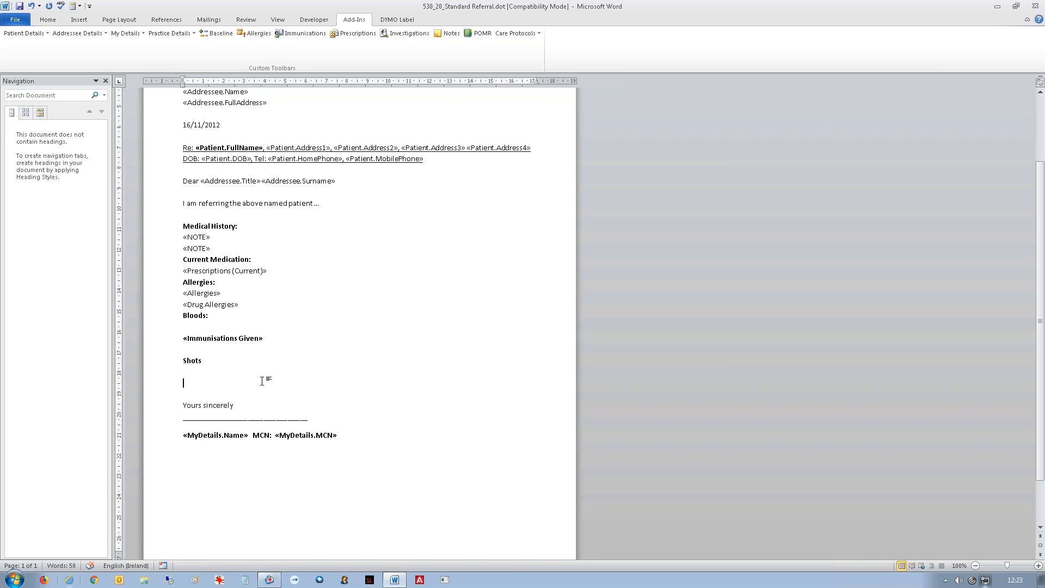
pyautogui.click(1035, 6)
pyautogui.click(493, 305)
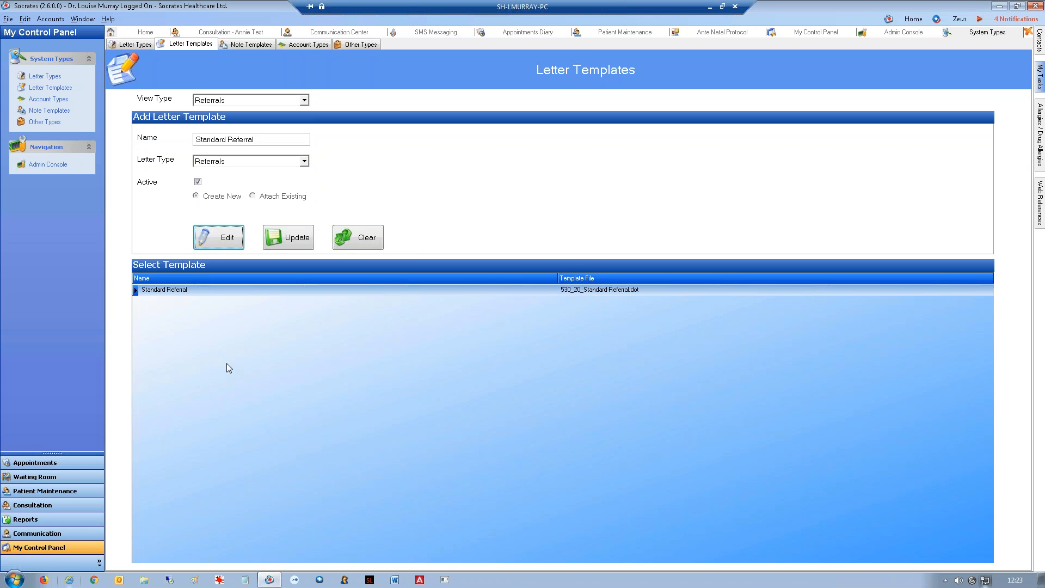
# Step: Return to the Admin Console and open Custom Forms
pyautogui.click(40, 547)
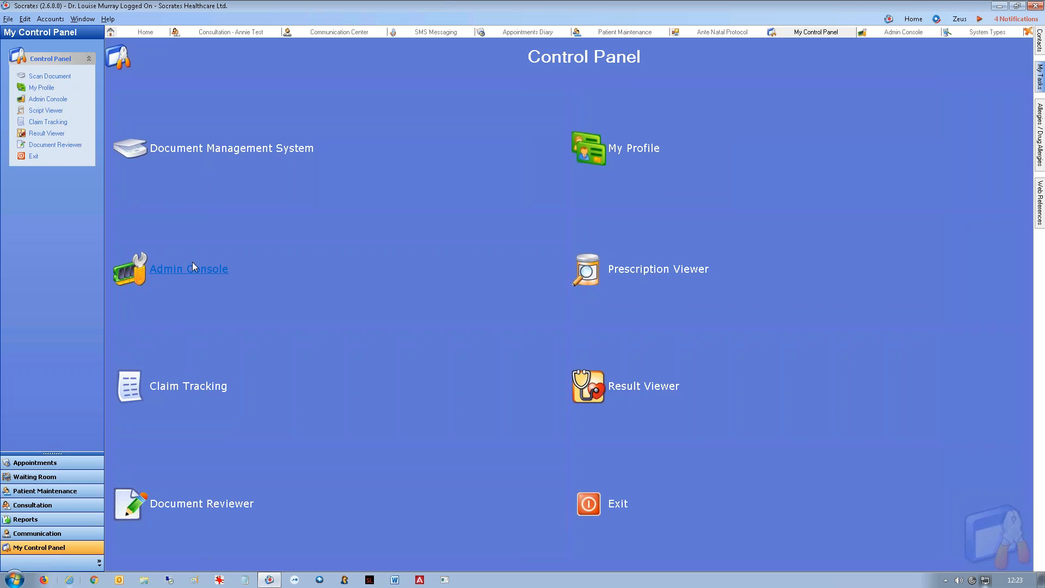
pyautogui.click(188, 275)
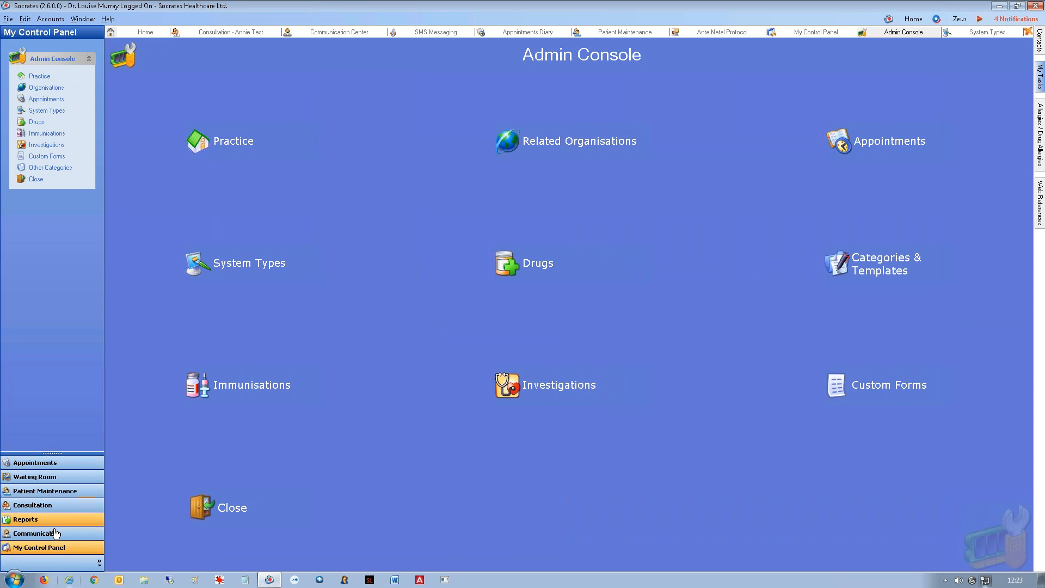
pyautogui.click(51, 551)
pyautogui.click(204, 266)
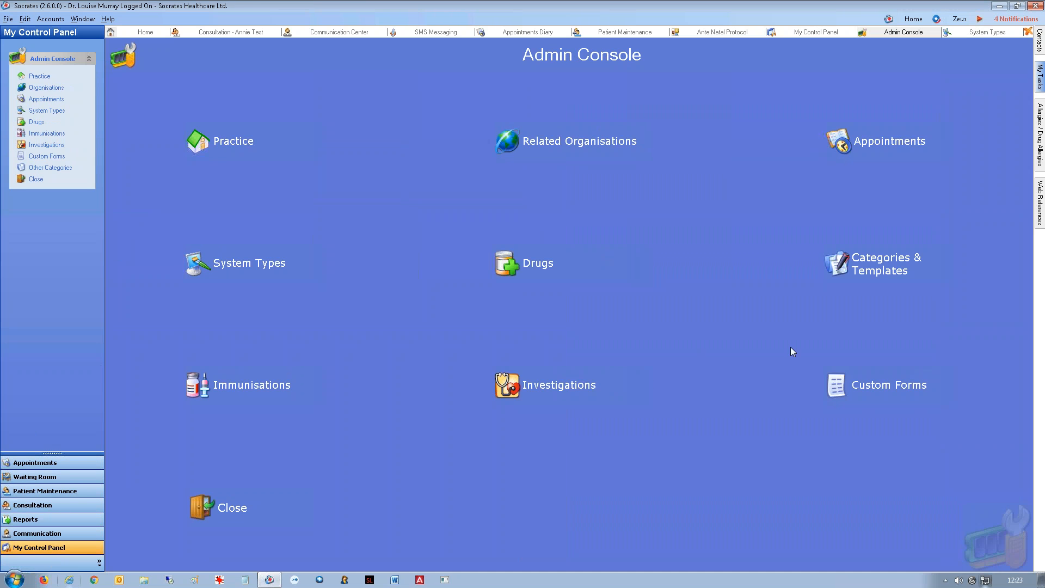
pyautogui.click(904, 387)
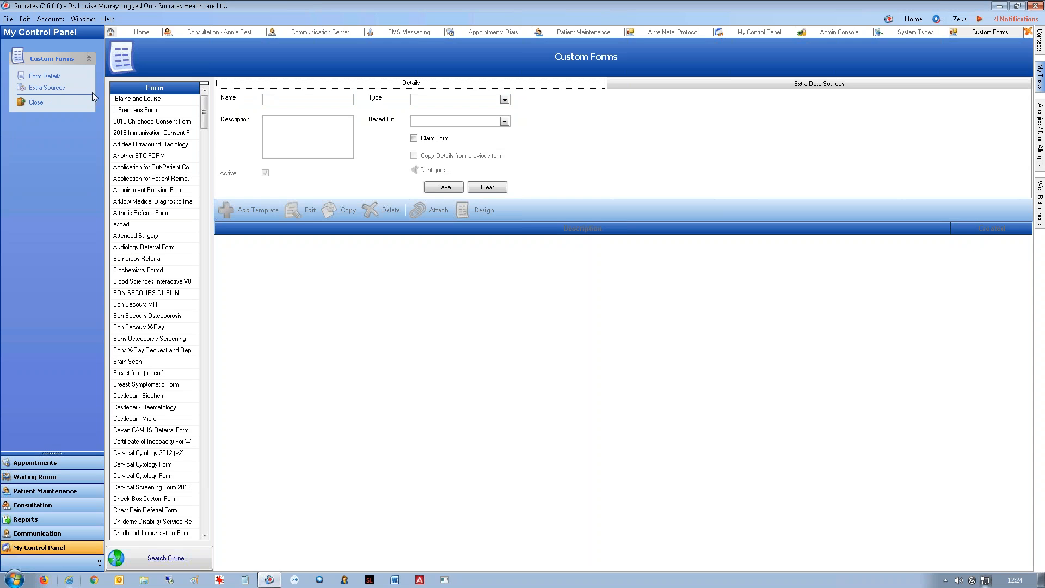
# Step: View the details of the asdad and Breast form (recent) custom forms, clearing each one after viewing
pyautogui.click(139, 225)
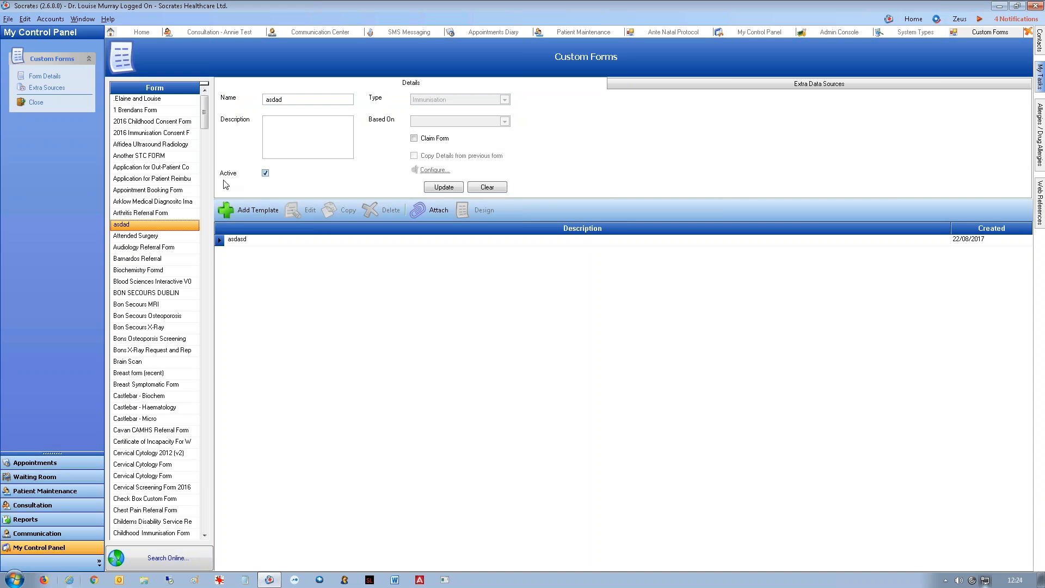
pyautogui.click(487, 187)
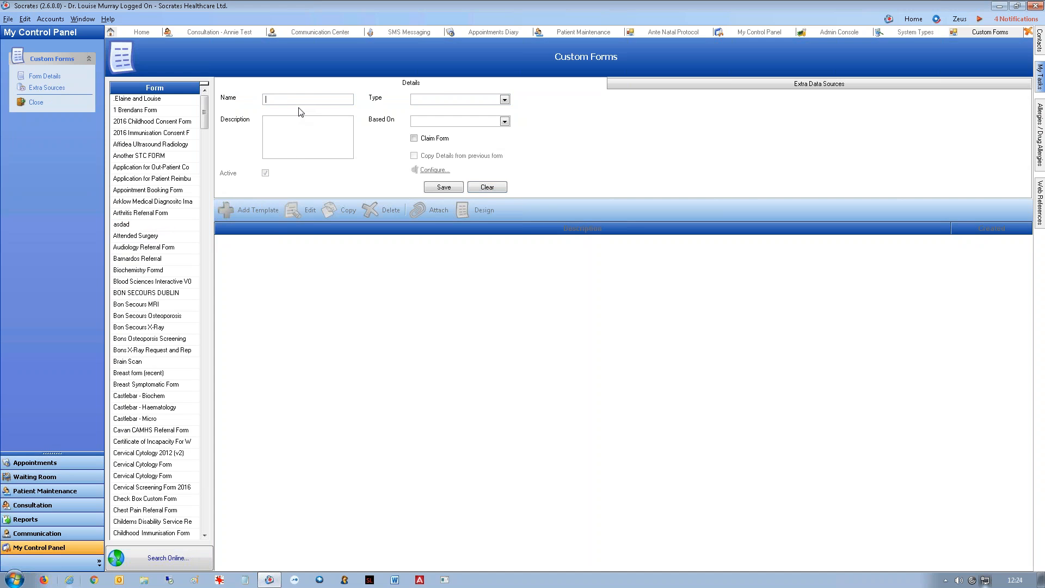
pyautogui.click(123, 373)
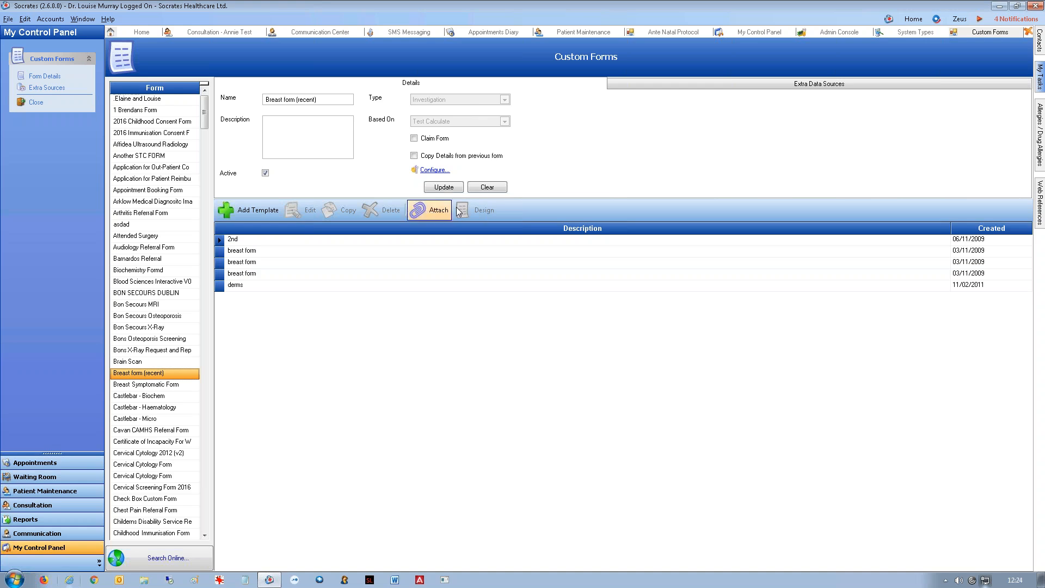
pyautogui.click(487, 188)
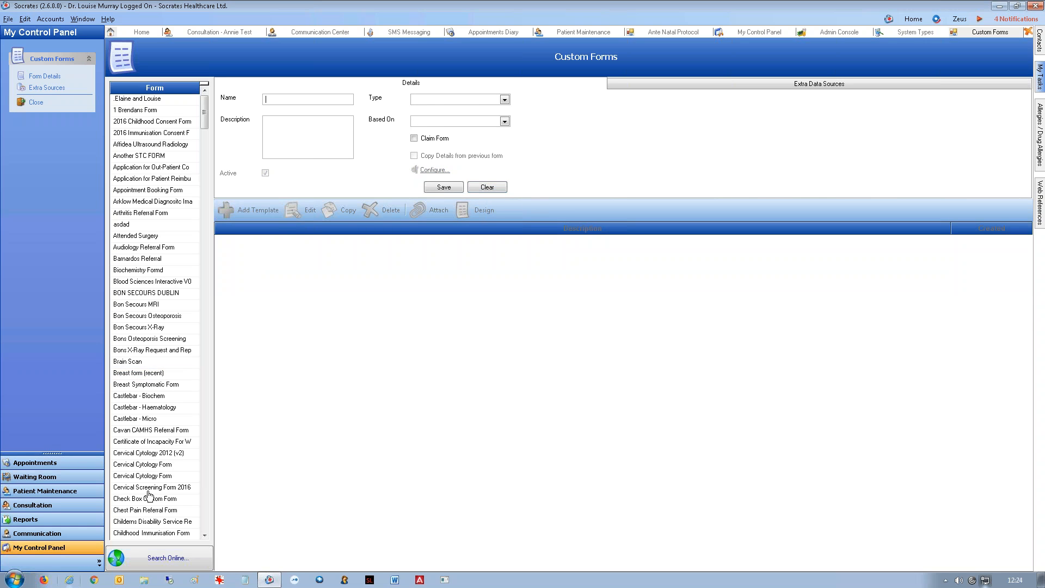
# Step: Add a template named "test" to the 1 Brendans Form custom form and open it in the designer
pyautogui.click(146, 111)
pyautogui.click(252, 212)
pyautogui.write('y')
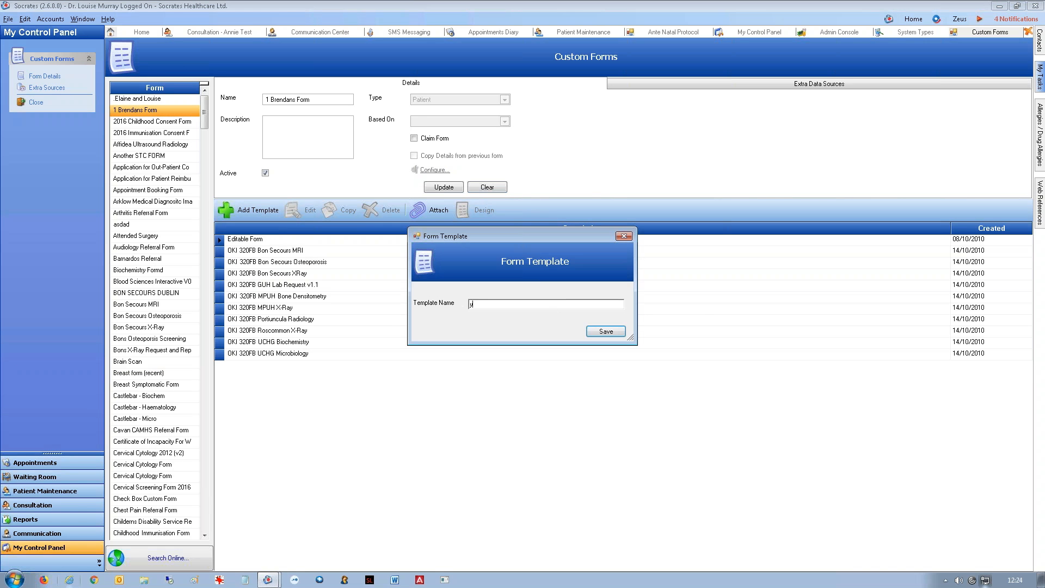
pyautogui.press('Return')
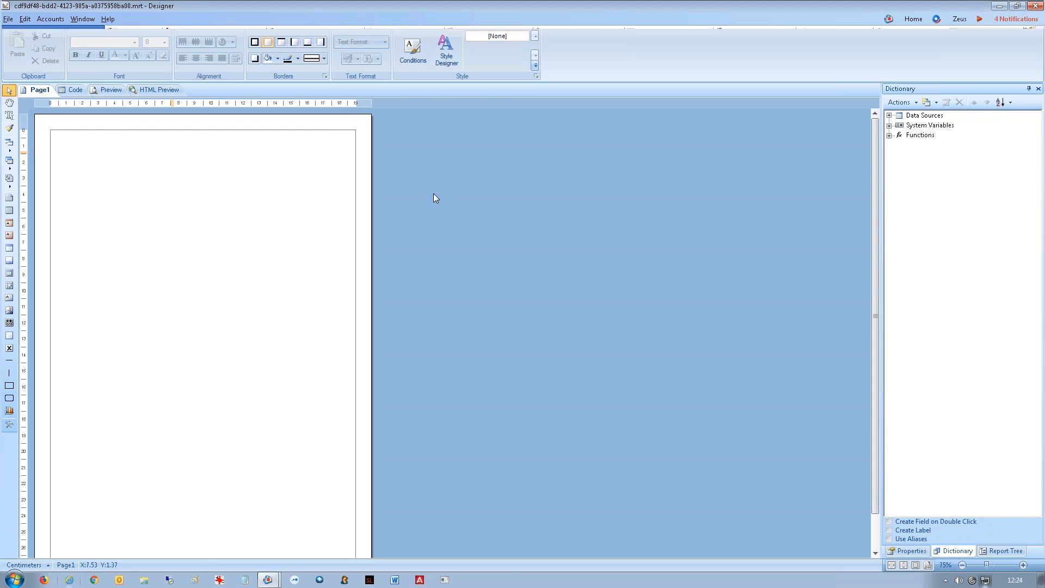
# Step: Examine the fields offered by the Baseline data source in the designer's dictionary
pyautogui.click(891, 116)
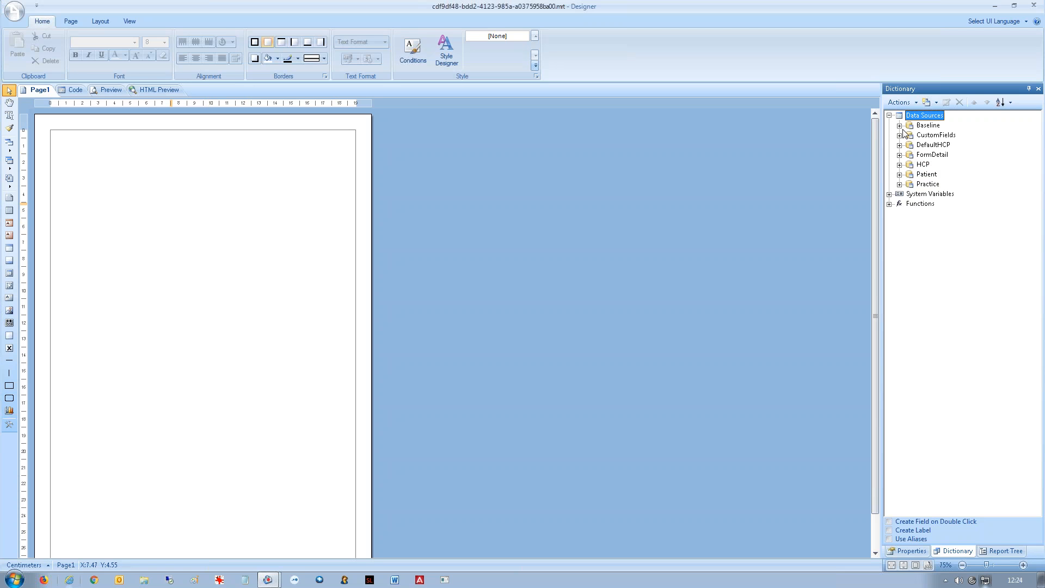
pyautogui.click(901, 127)
pyautogui.click(910, 136)
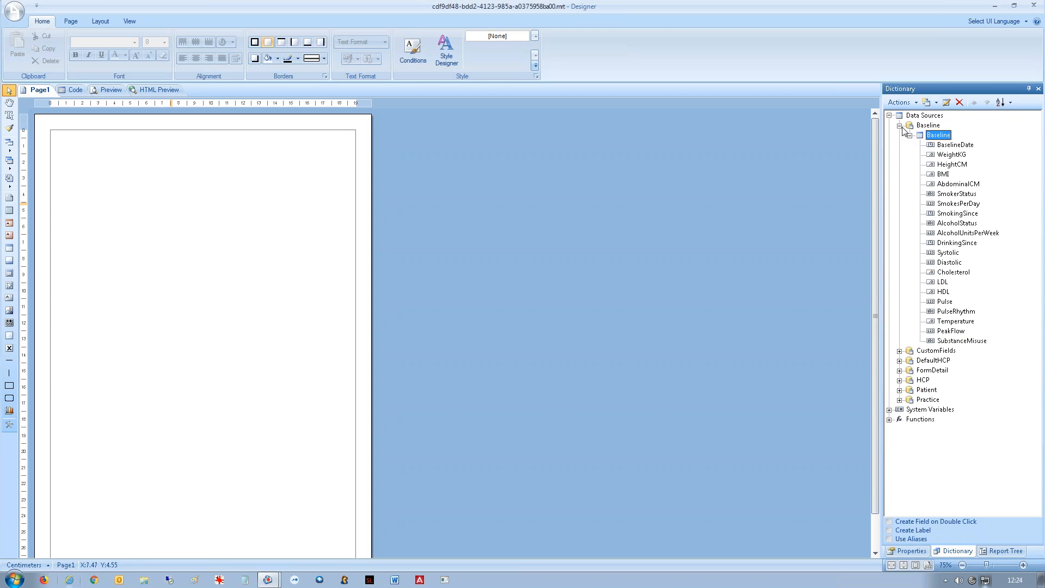
pyautogui.click(900, 126)
# Step: Examine the fields offered by the Patient data source, through to the allergy fields at its end
pyautogui.click(900, 175)
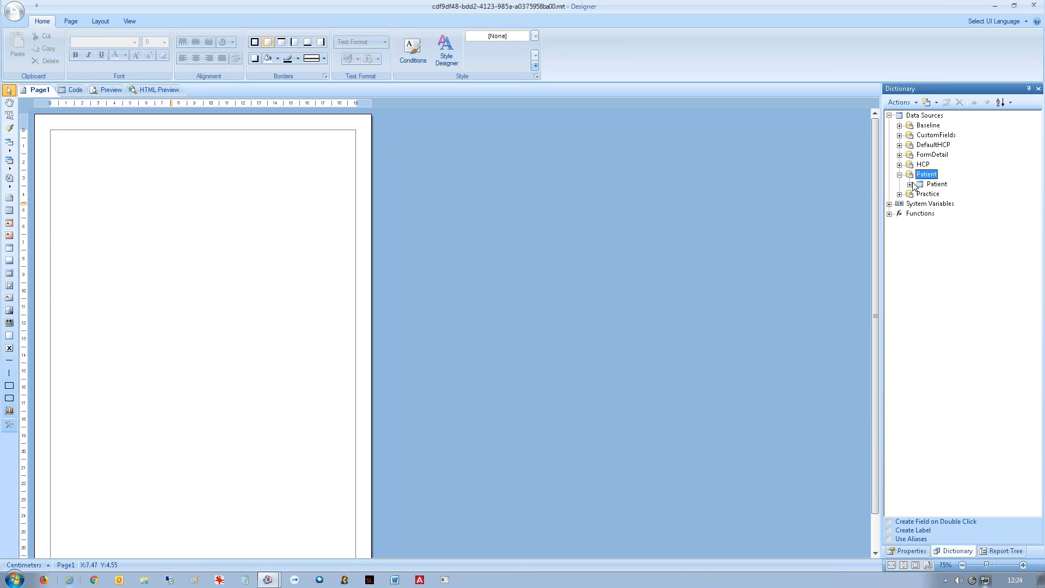
pyautogui.click(911, 185)
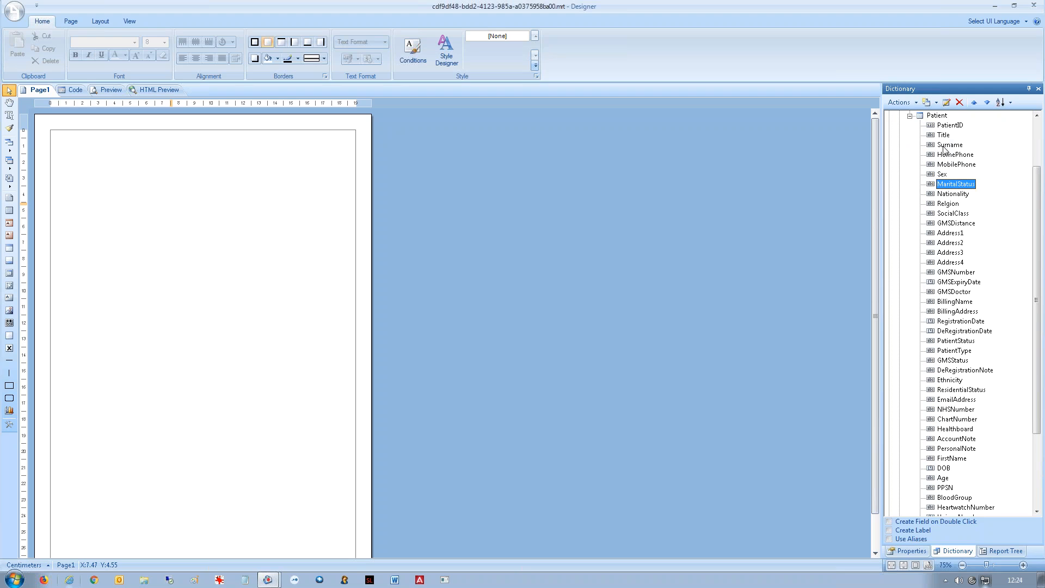
pyautogui.click(946, 478)
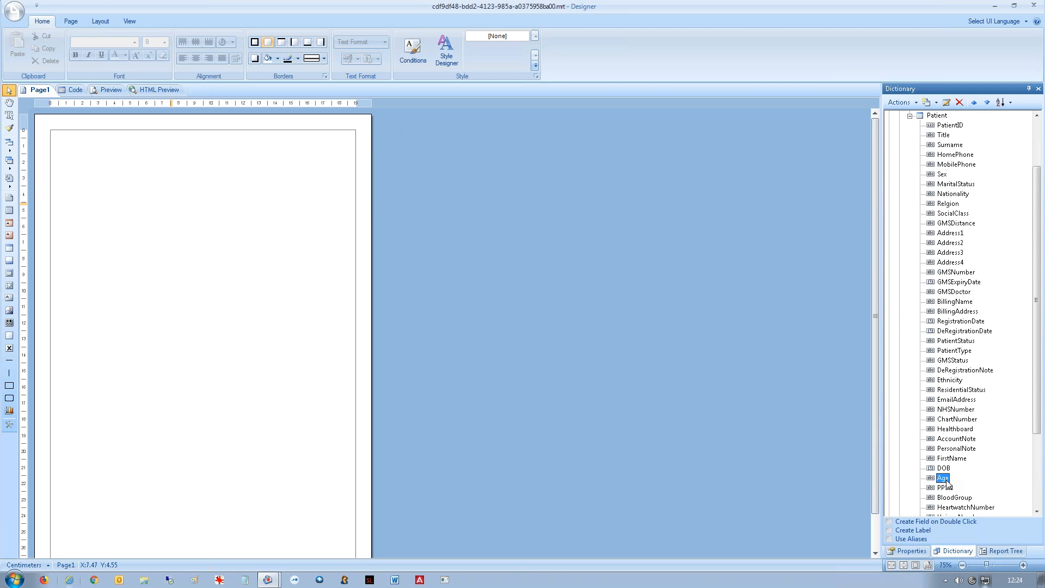
pyautogui.scroll(-3, 952, 425)
pyautogui.scroll(-1, 957, 366)
pyautogui.click(950, 468)
pyautogui.click(950, 488)
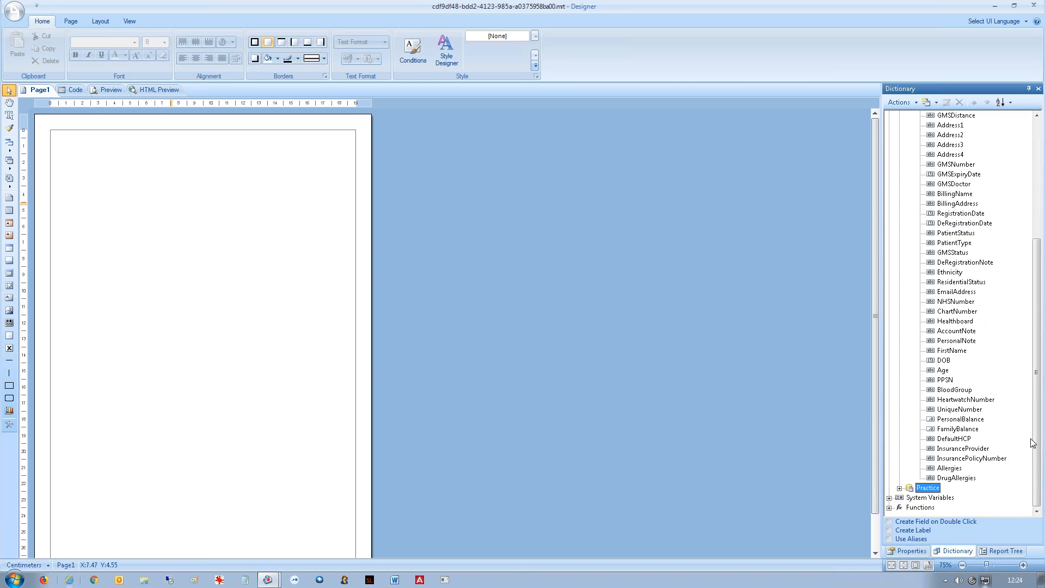
pyautogui.moveTo(1034, 444); pyautogui.dragTo(1029, 194)
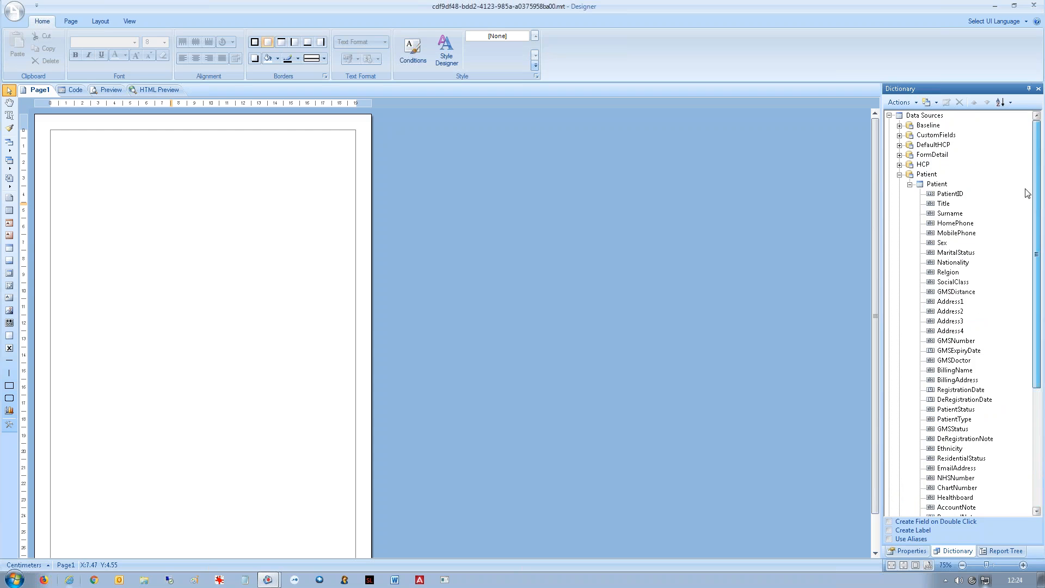
# Step: Examine the fields of the FormDetail data source and close the form designer
pyautogui.click(900, 174)
pyautogui.click(900, 155)
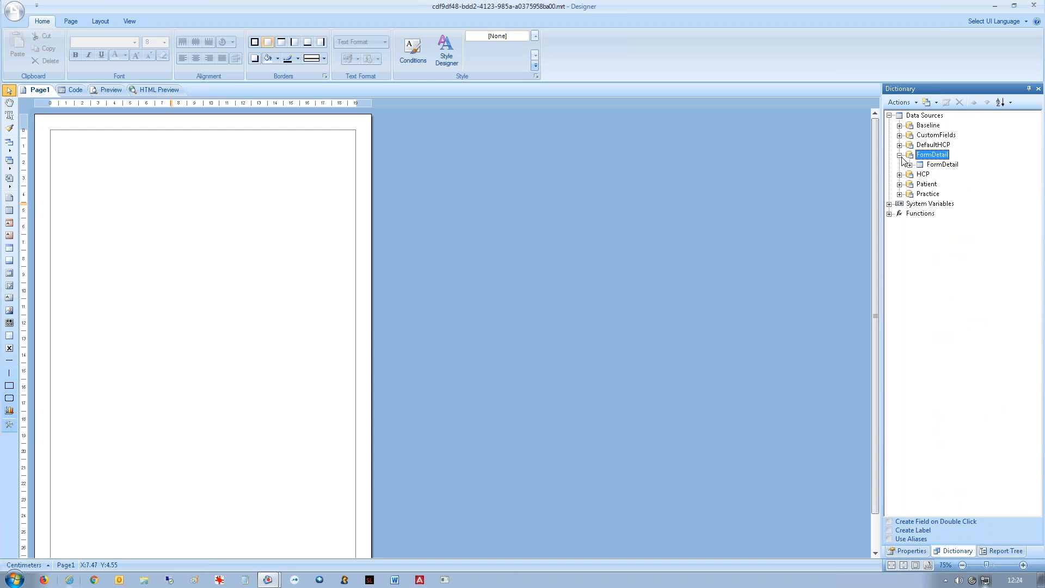
pyautogui.click(909, 165)
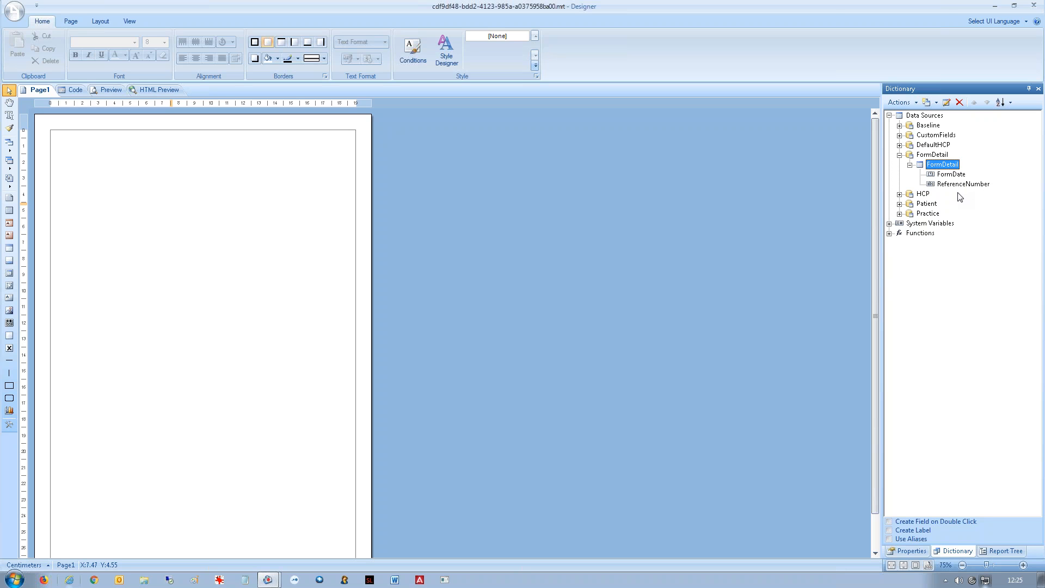
pyautogui.click(1034, 6)
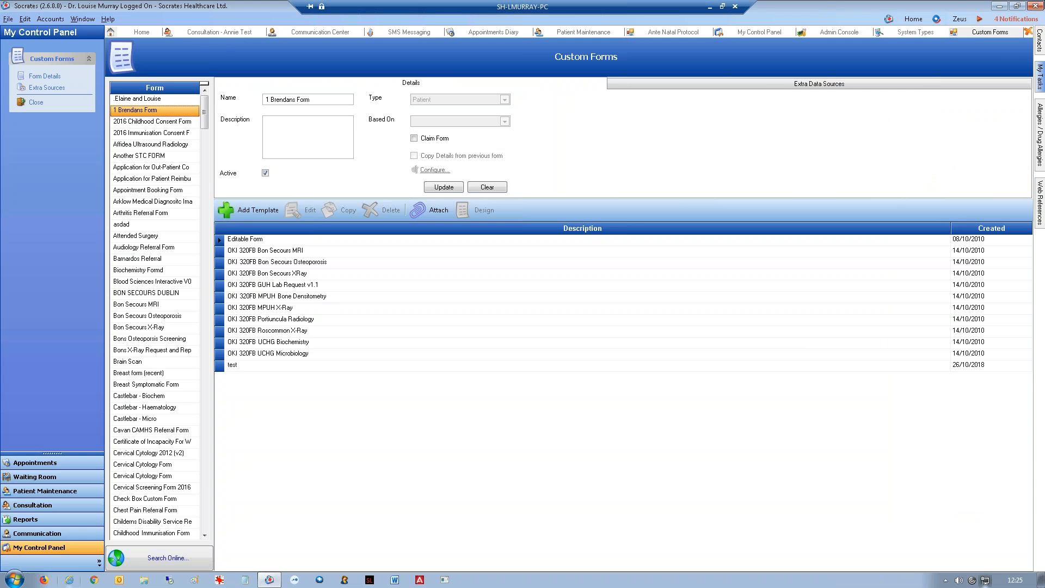
# Step: Close Custom Forms and all the other open windows, confirming the closure
pyautogui.click(1027, 33)
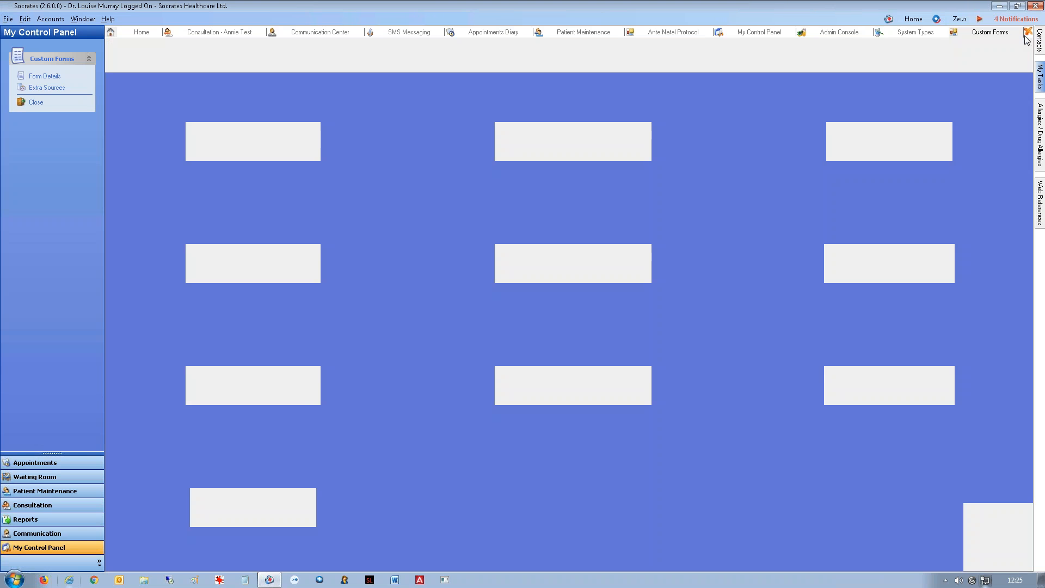
pyautogui.click(82, 18)
pyautogui.click(91, 33)
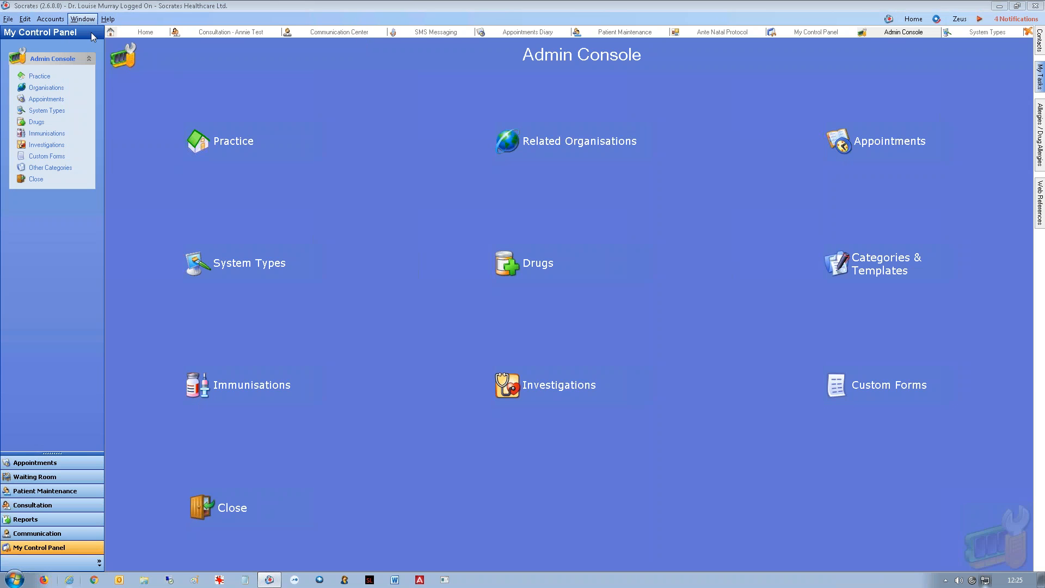
pyautogui.click(547, 332)
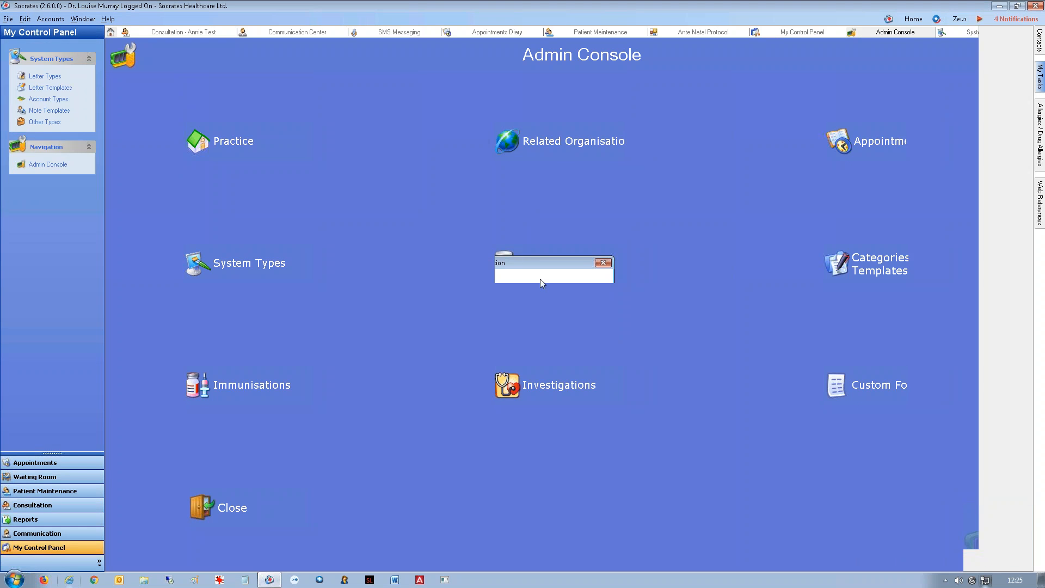
# Step: Open Reports and look through the Immunisations, Prescriptions and Patients categories of standard reports
pyautogui.click(31, 520)
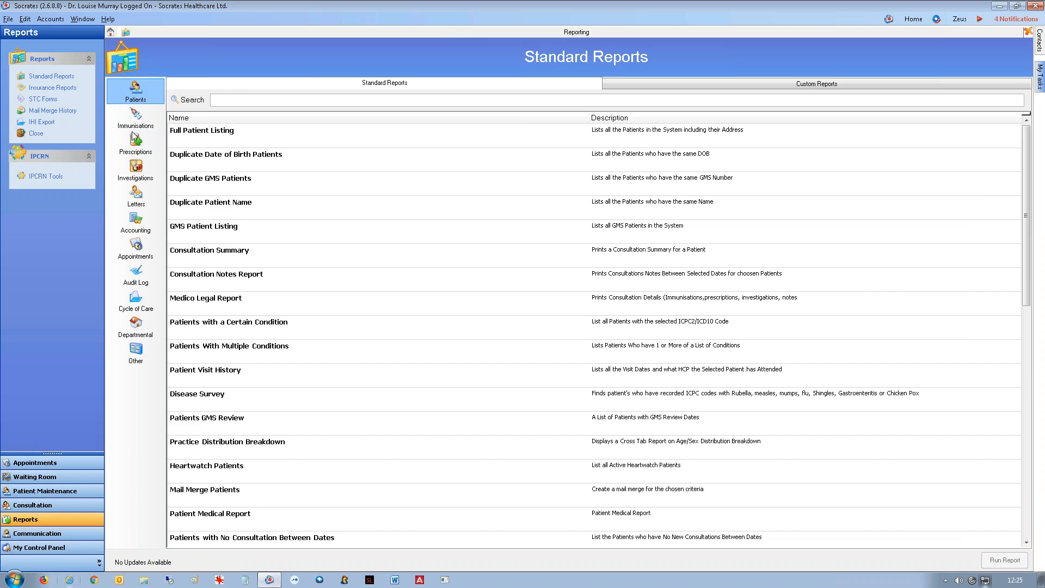
pyautogui.click(135, 117)
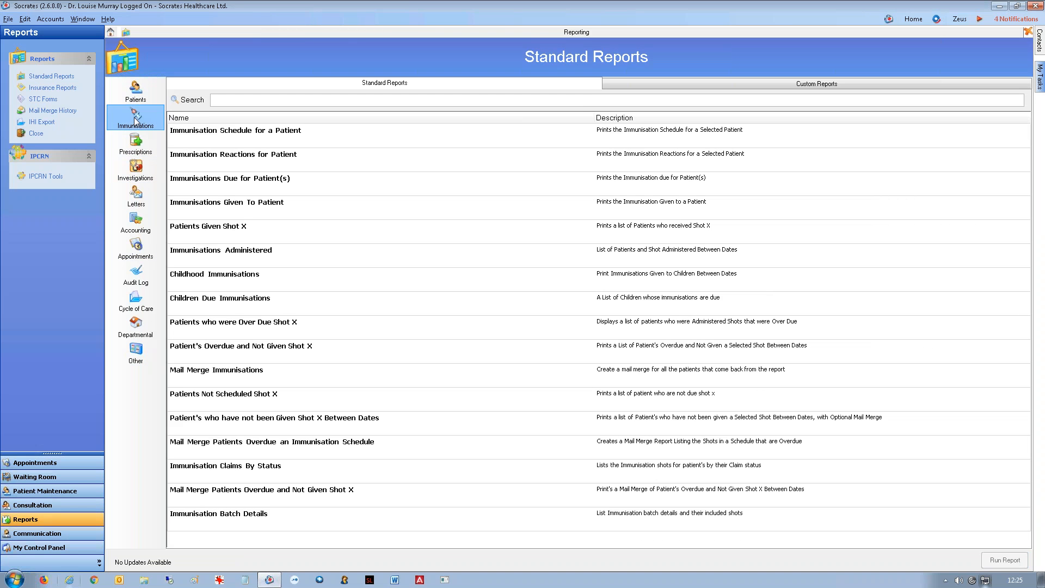
pyautogui.click(136, 142)
pyautogui.click(136, 98)
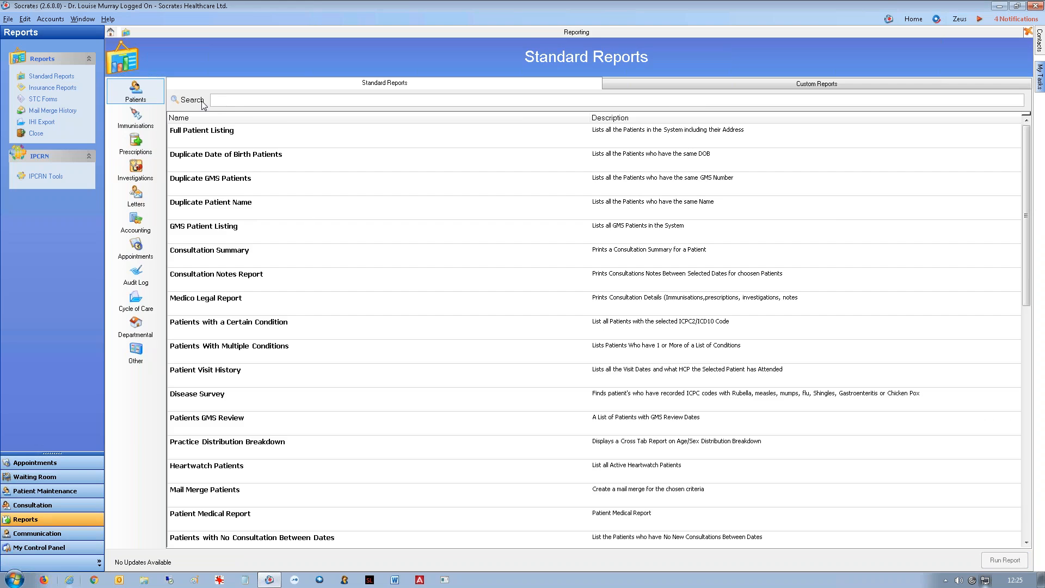
# Step: Search the standard reports for "investi" and select the search text for replacement
pyautogui.click(267, 103)
pyautogui.write('investi')
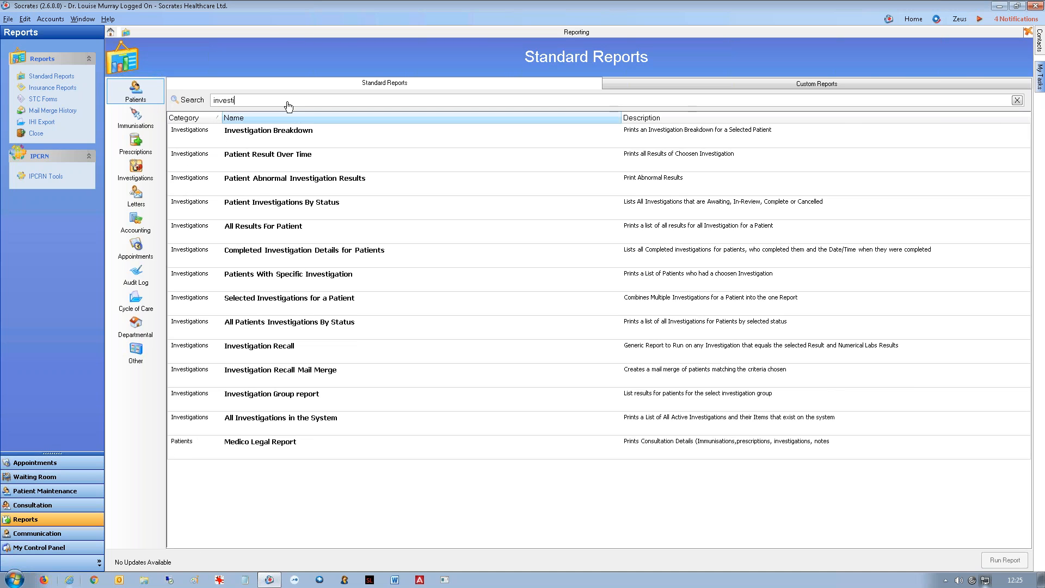
pyautogui.moveTo(256, 100); pyautogui.dragTo(158, 100)
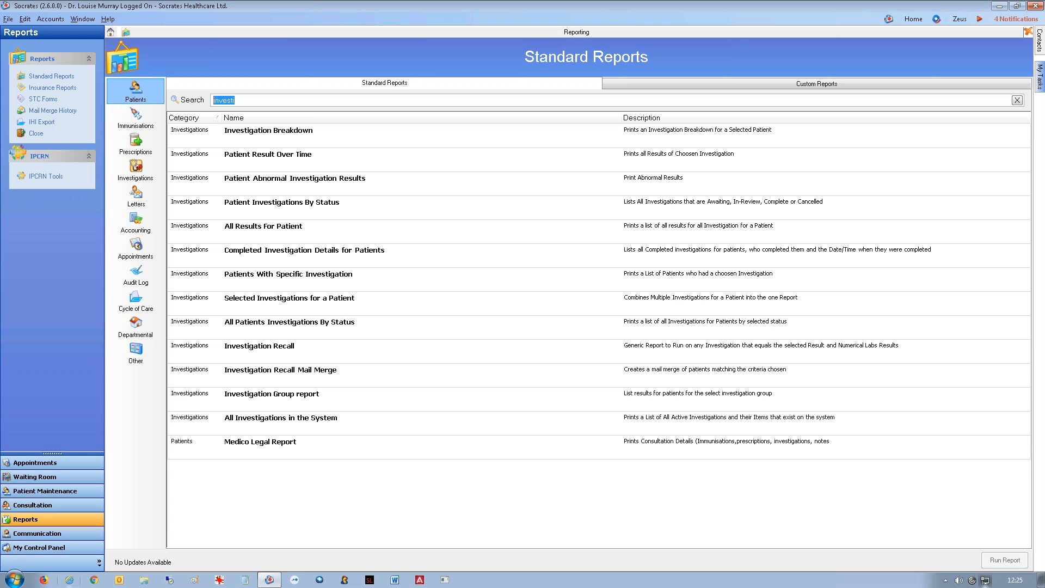
pyautogui.moveTo(262, 583)
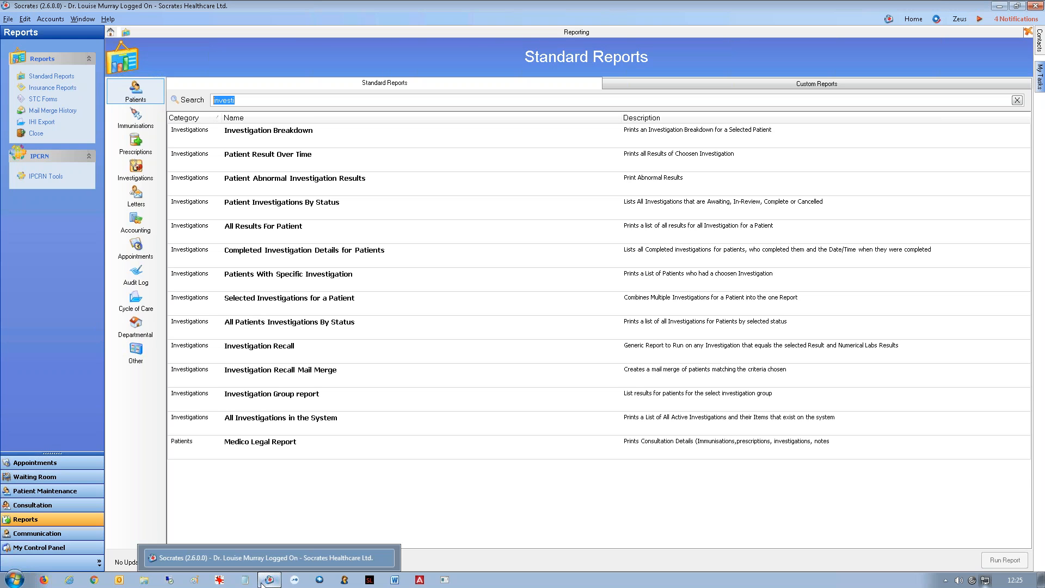
pyautogui.click(95, 582)
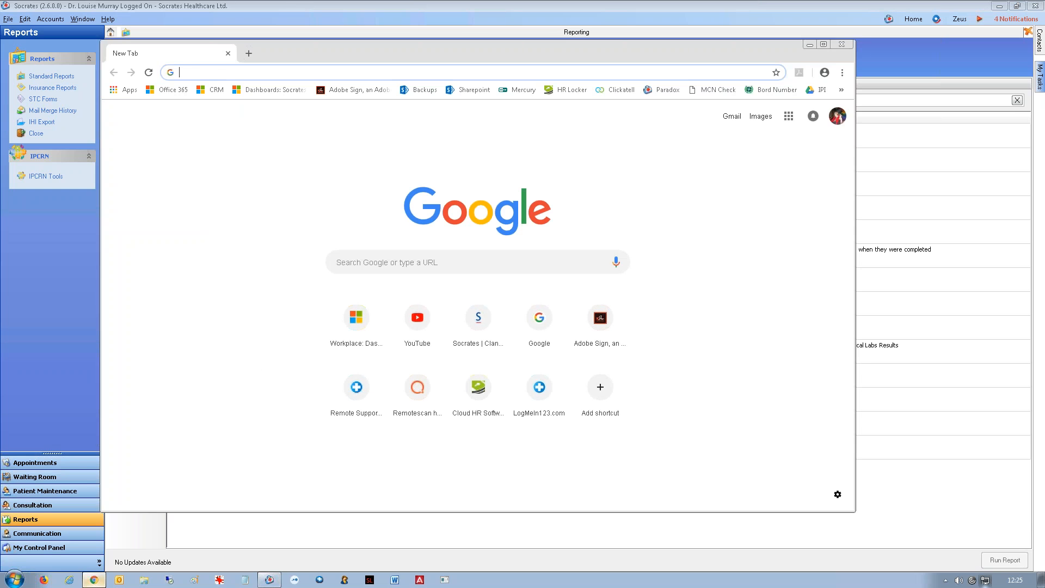
pyautogui.write('www.socrates.ie')
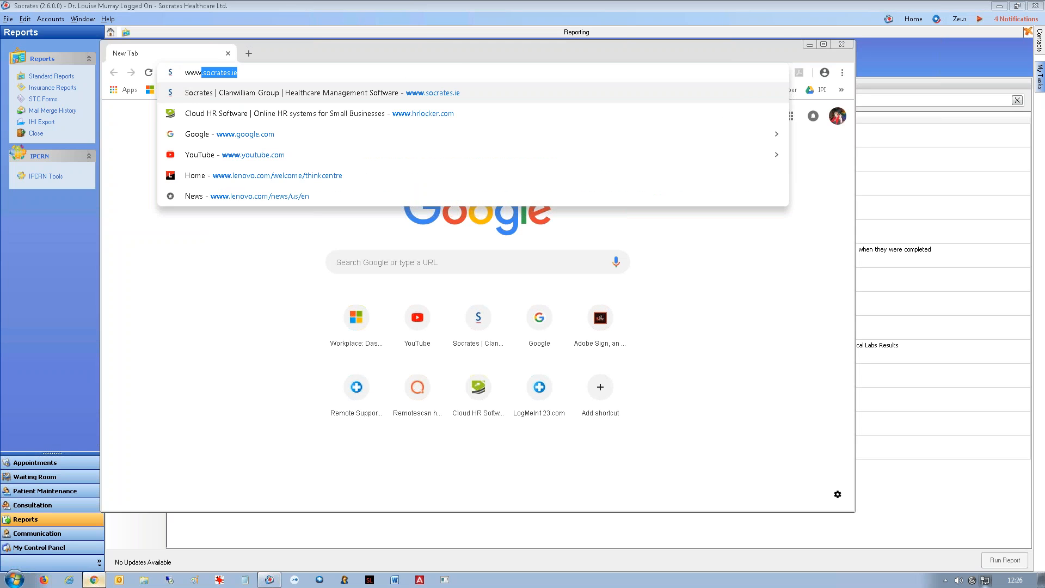
pyautogui.press('Right')
pyautogui.press('Return')
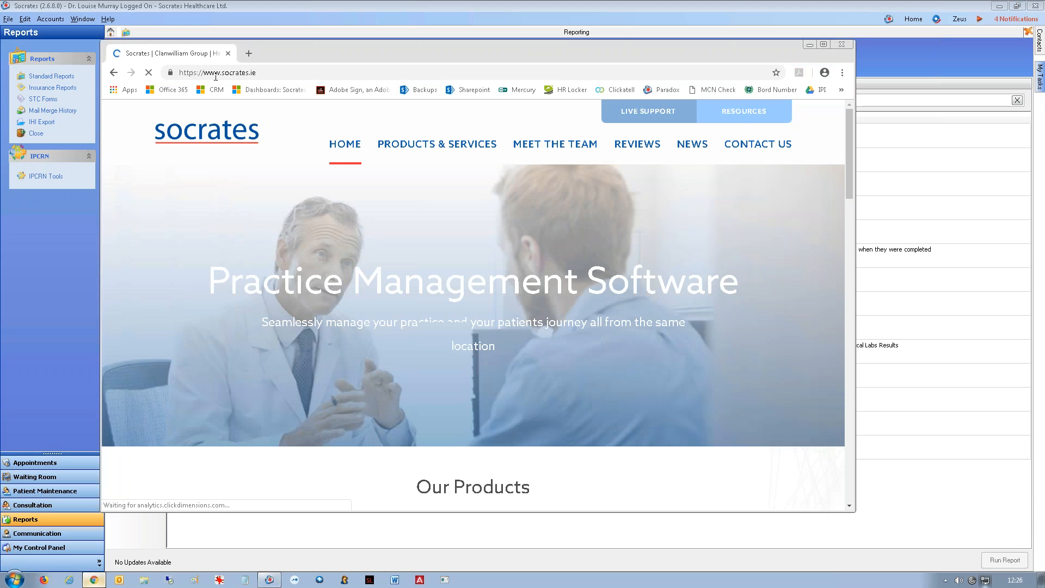
# Step: Open the Resources page of the Socrates website and maximize the browser window
pyautogui.click(741, 116)
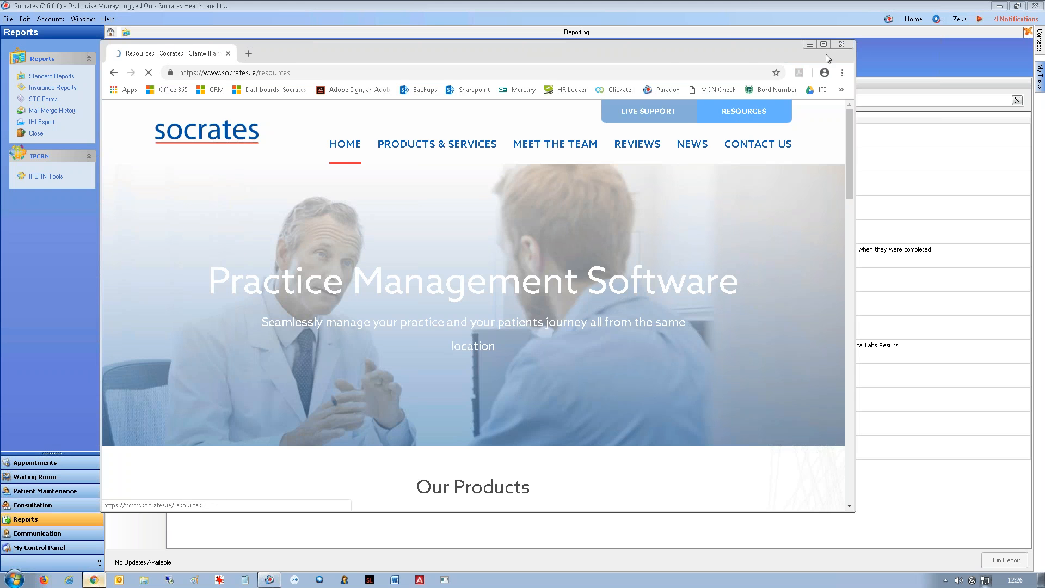
pyautogui.click(824, 44)
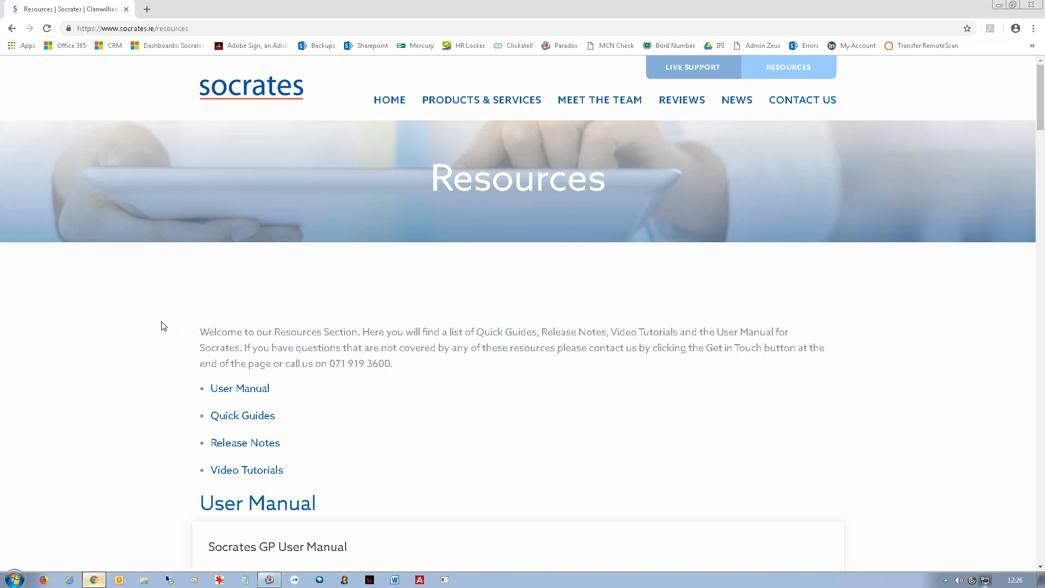
# Step: Look through the Quick Guides and Release Notes downloads on the Resources page, and minimize the browser to return to Socrates
pyautogui.scroll(-9, 164, 326)
pyautogui.scroll(-7, 163, 325)
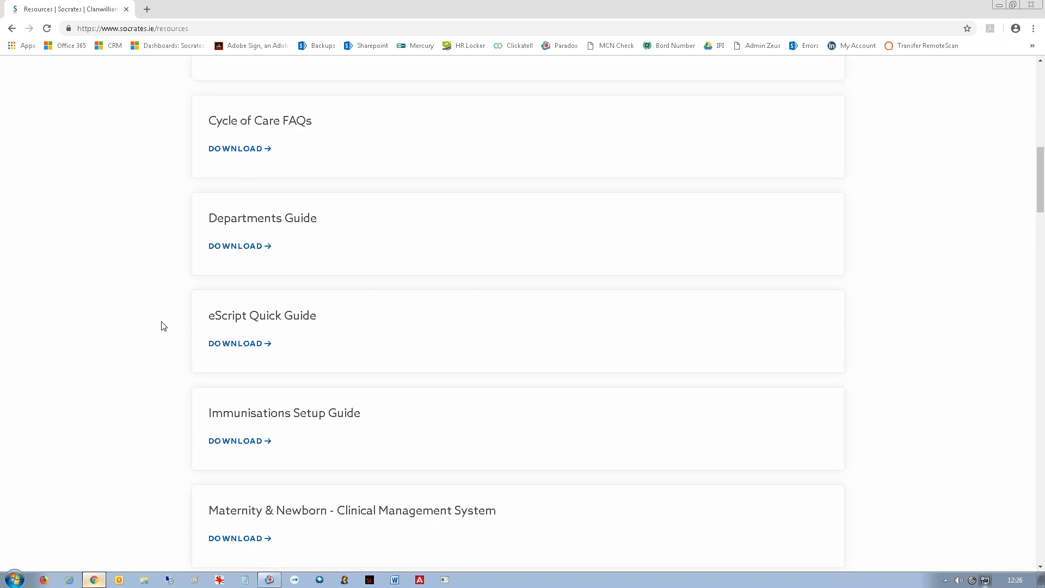
pyautogui.scroll(-8, 163, 326)
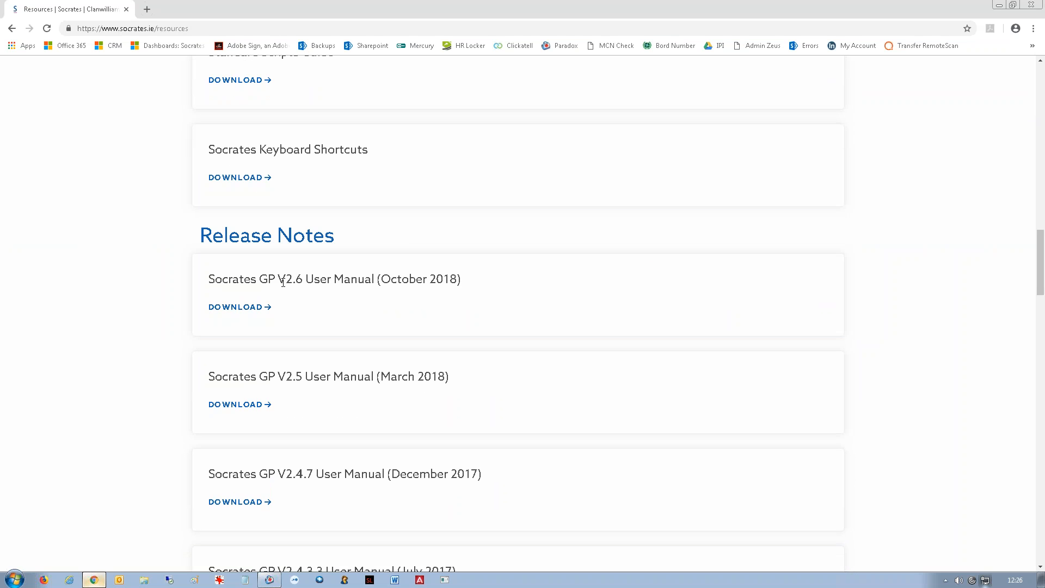
pyautogui.scroll(1, 107, 262)
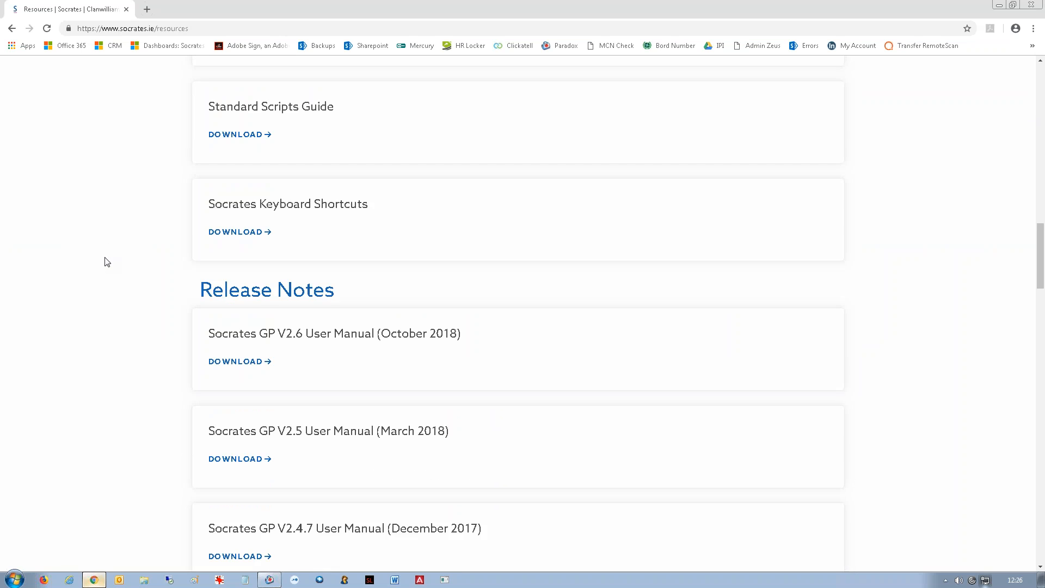
pyautogui.scroll(4, 107, 262)
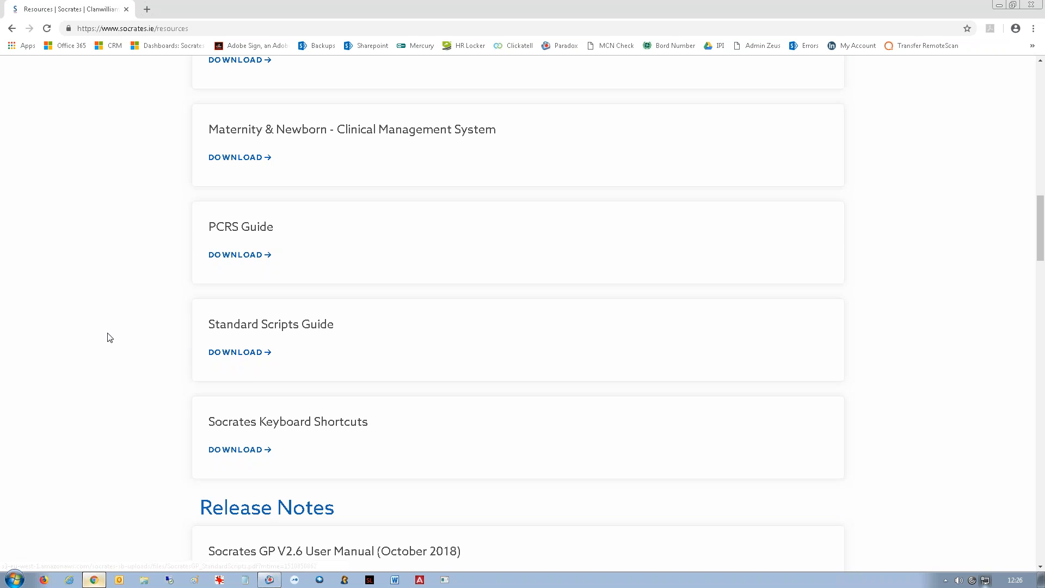
pyautogui.scroll(-2, 107, 336)
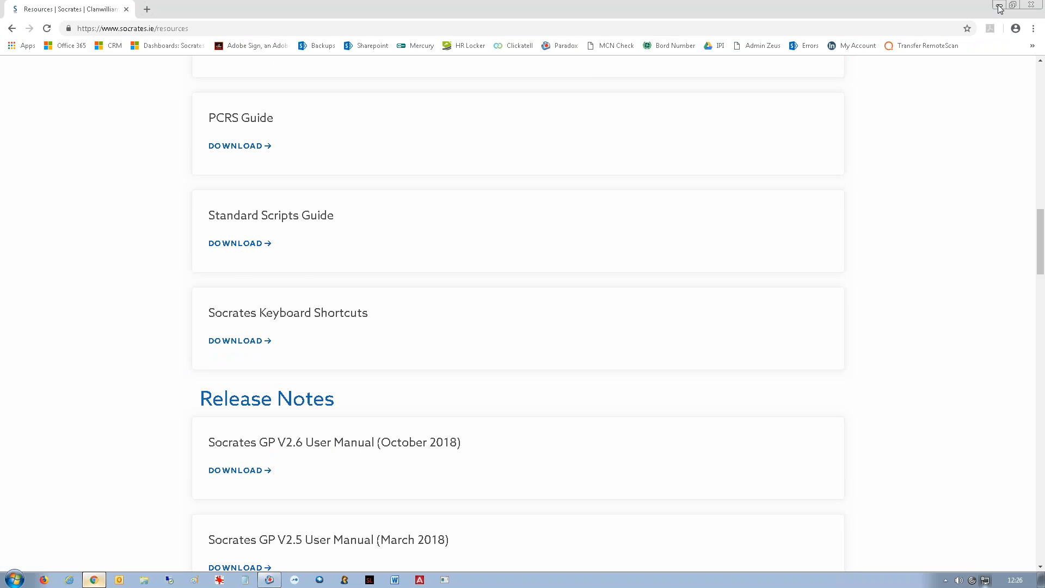
pyautogui.click(1000, 7)
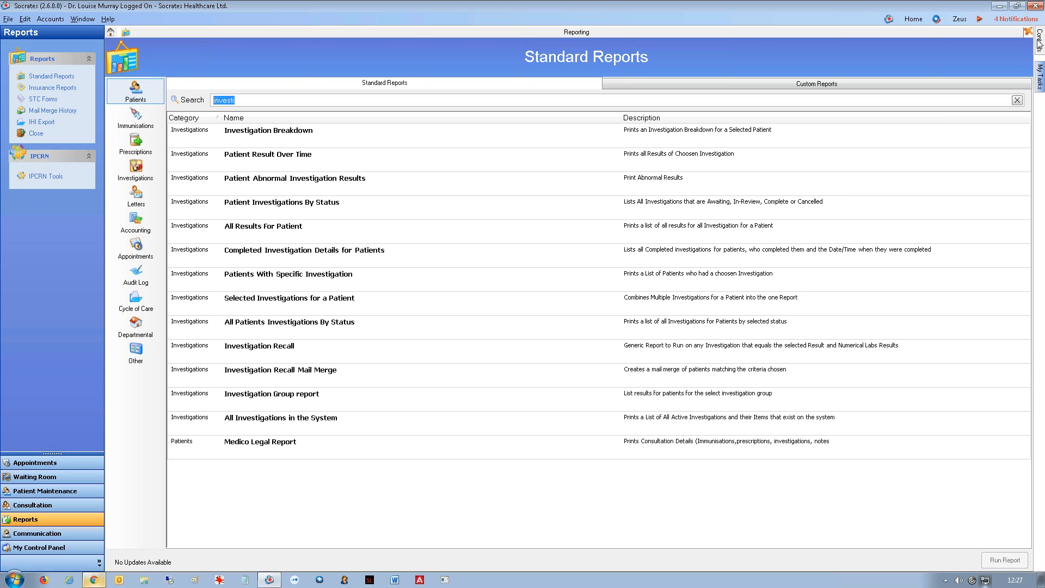
pyautogui.moveTo(438, 5)
pyautogui.moveTo(346, 3)
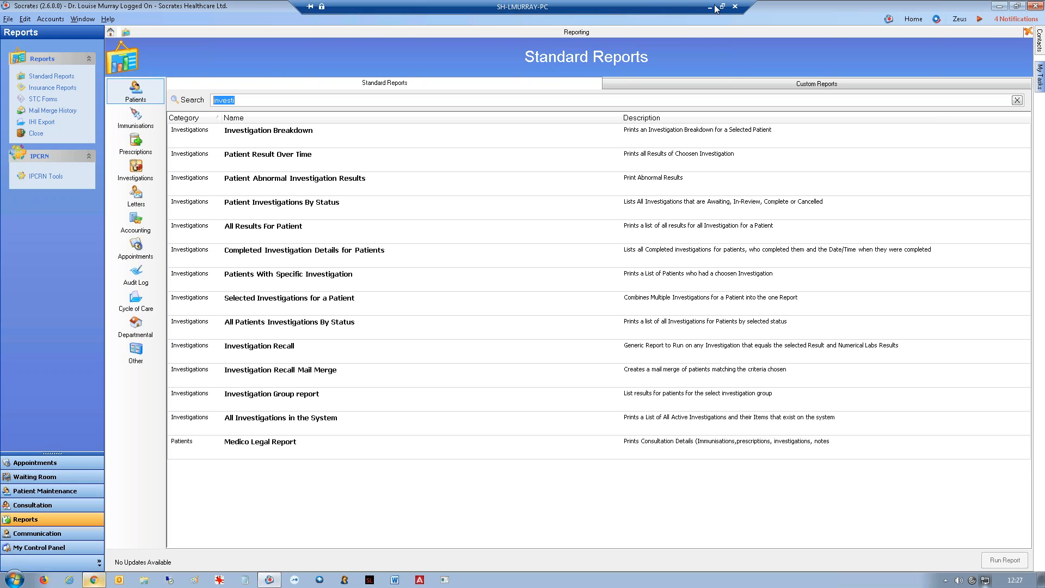